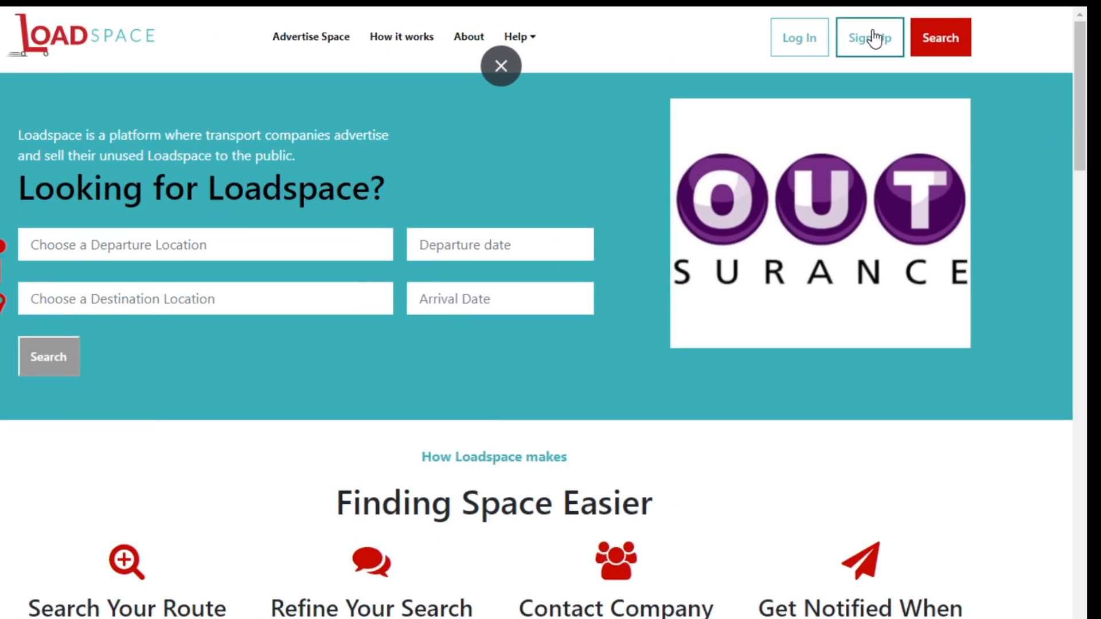
# Open the sign-up form and enter the full name, company name and contact number.
pyautogui.click(874, 39)
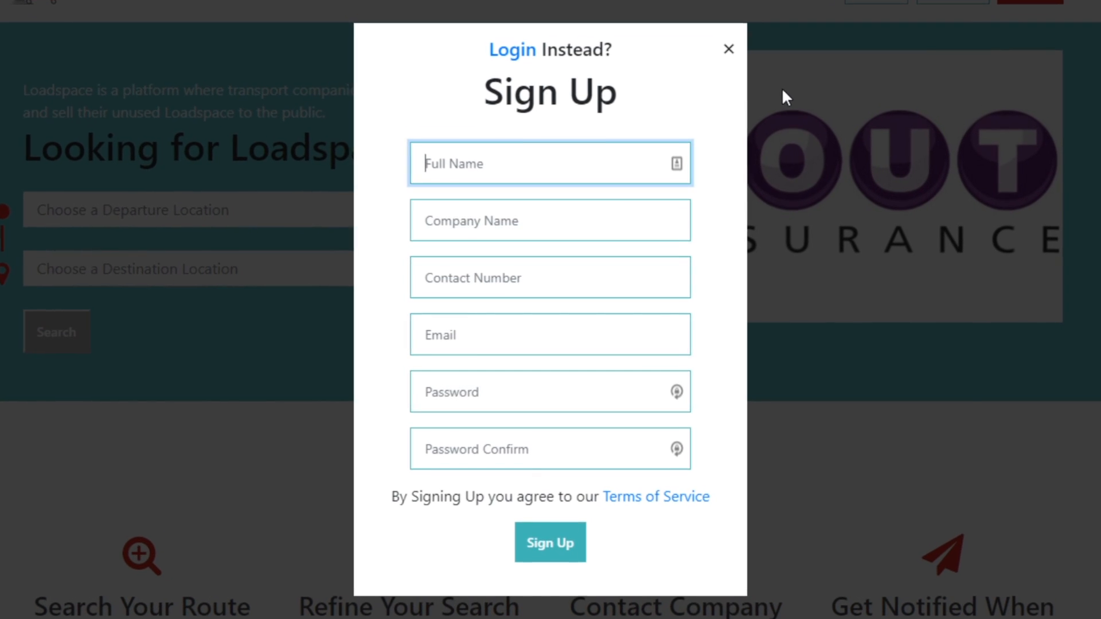
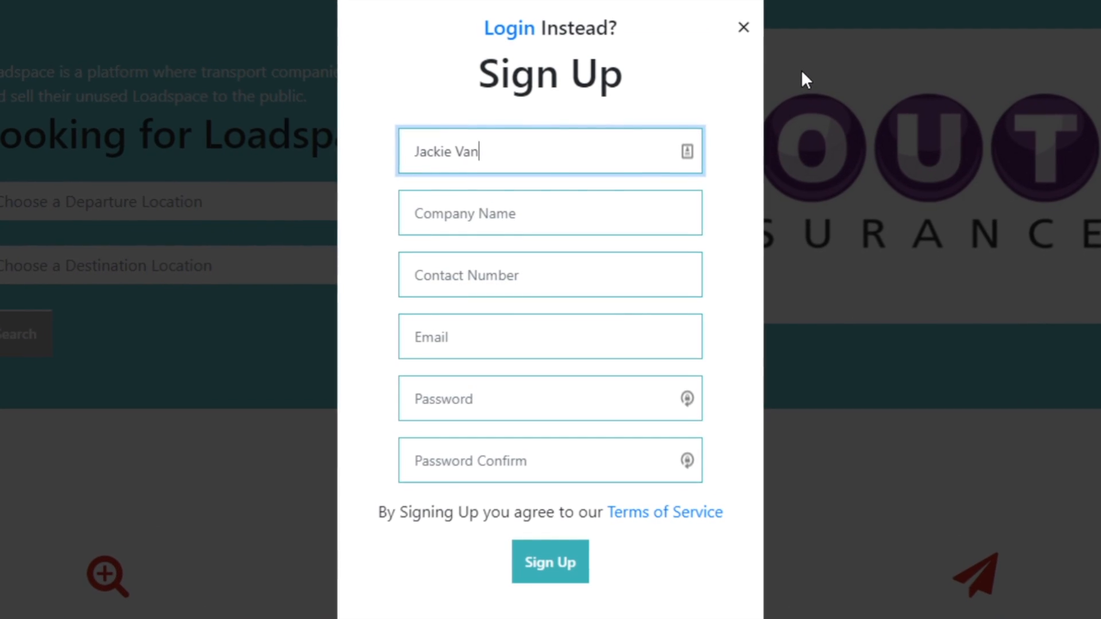
pyautogui.press('Tab')
pyautogui.write('Jackie V')
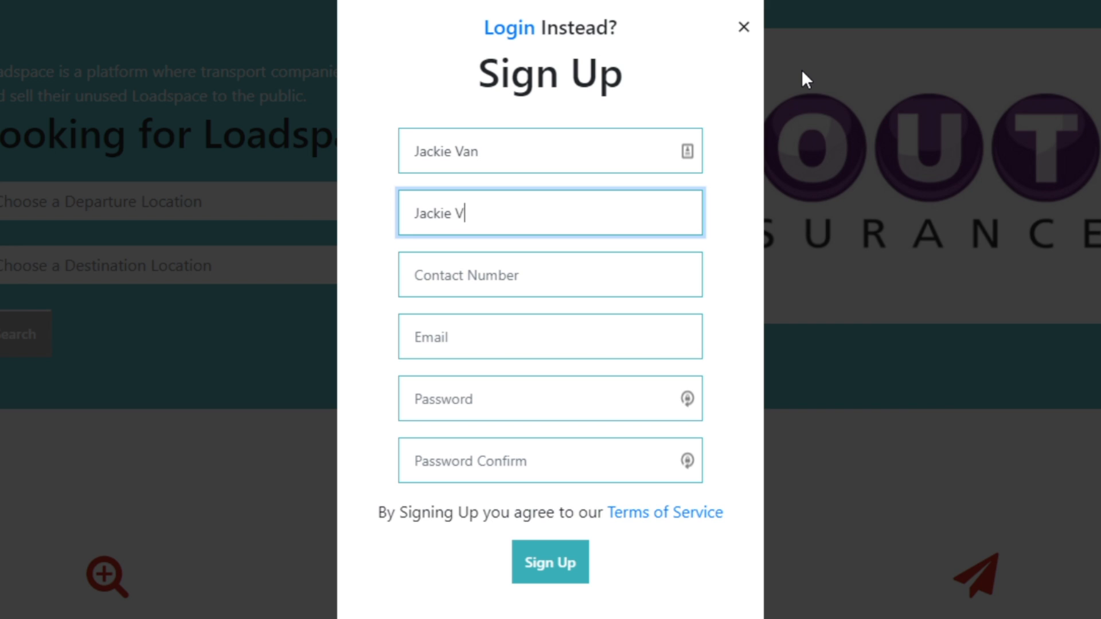
pyautogui.press('BackSpace')
pyautogui.press('BackSpace')
pyautogui.write("'s Vans")
pyautogui.press('Tab')
pyautogui.write('0987654321')
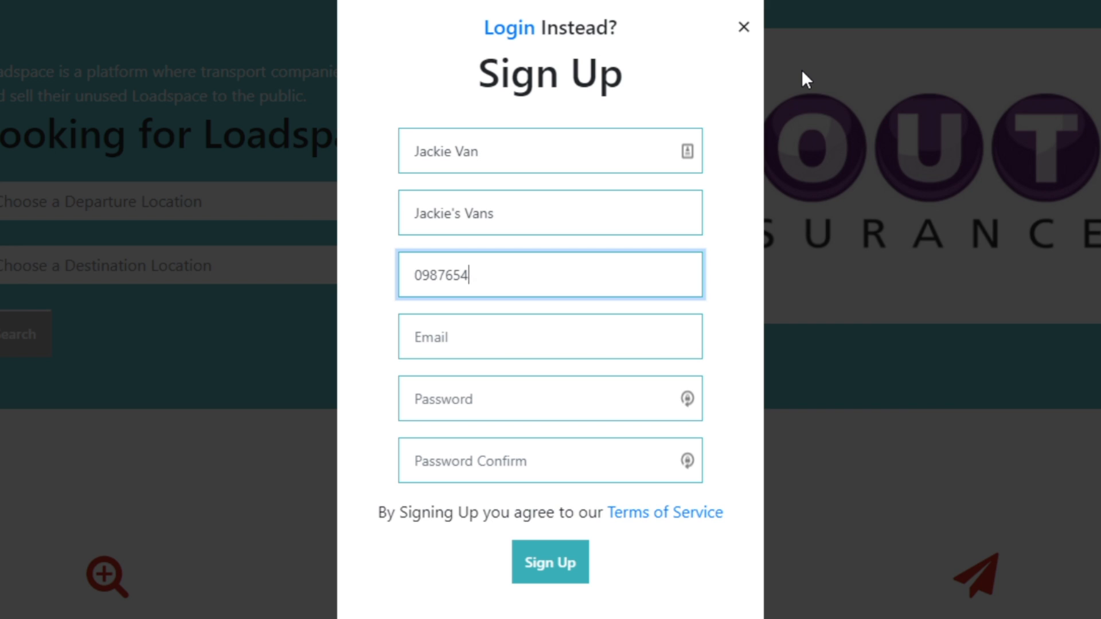
# Enter the account e-mail and password, submit the registration and dismiss the confirmation.
pyautogui.press('Tab')
pyautogui.press('Tab')
pyautogui.write('•••••••')
pyautogui.press('Tab')
pyautogui.write('•••••••')
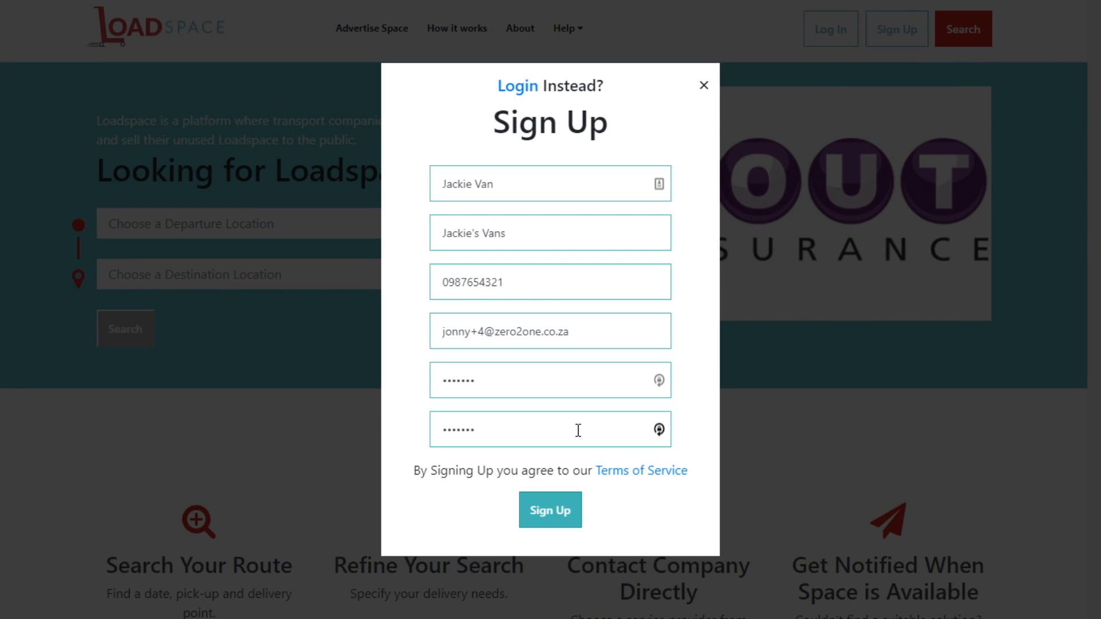
pyautogui.press('Return')
pyautogui.moveTo(354, 283); pyautogui.dragTo(740, 266)
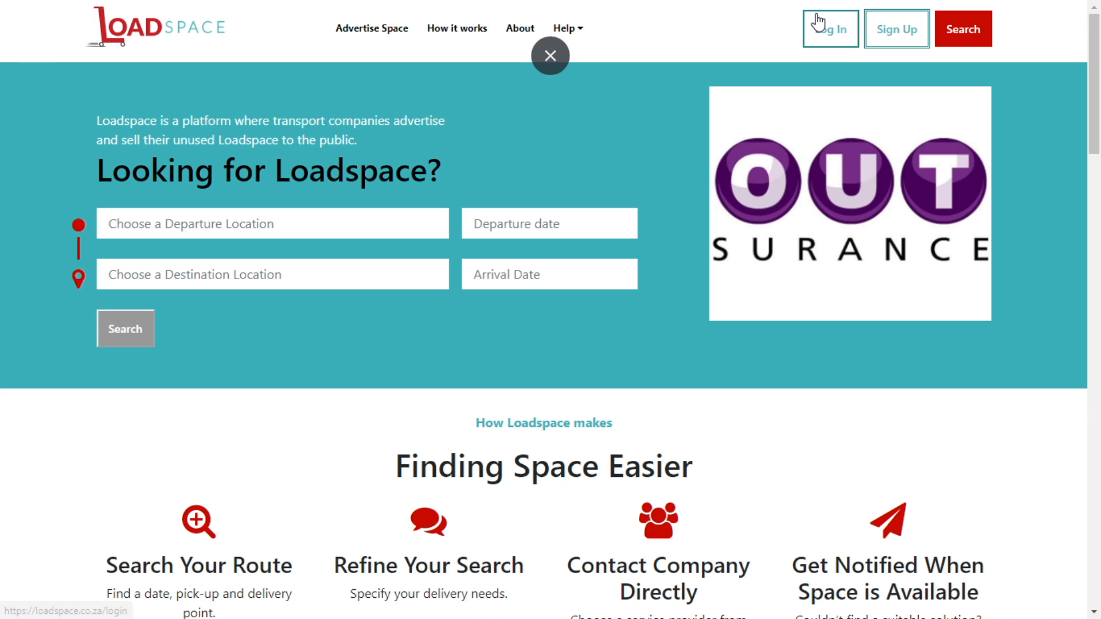
# Log in with the account e-mail and password, with Remember Me ticked.
pyautogui.click(818, 23)
pyautogui.click(471, 282)
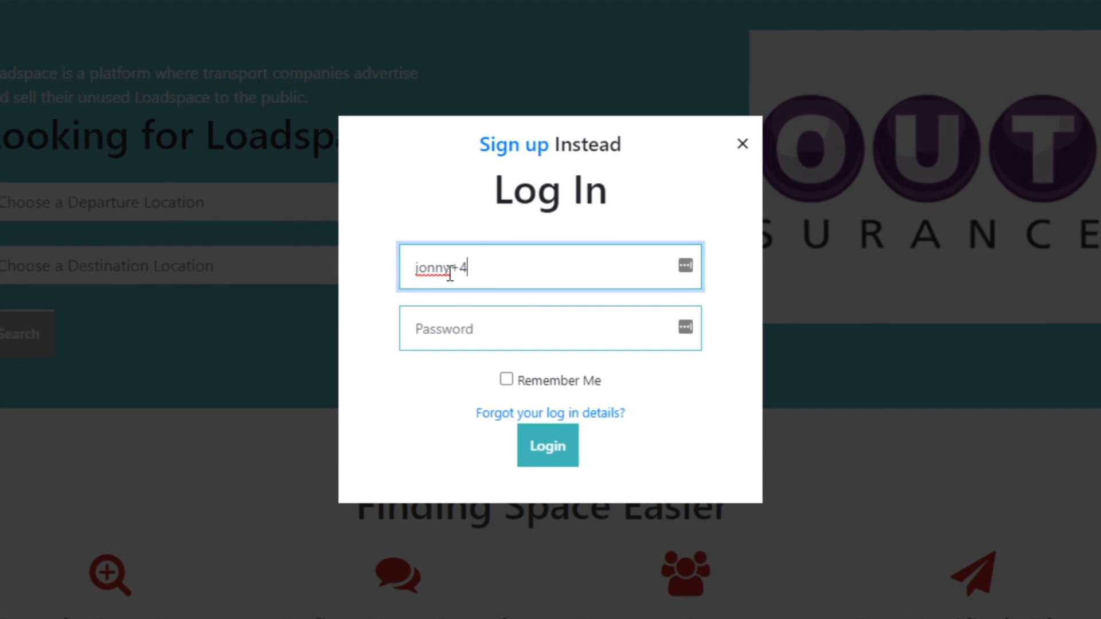
pyautogui.press('Tab')
pyautogui.write('********')
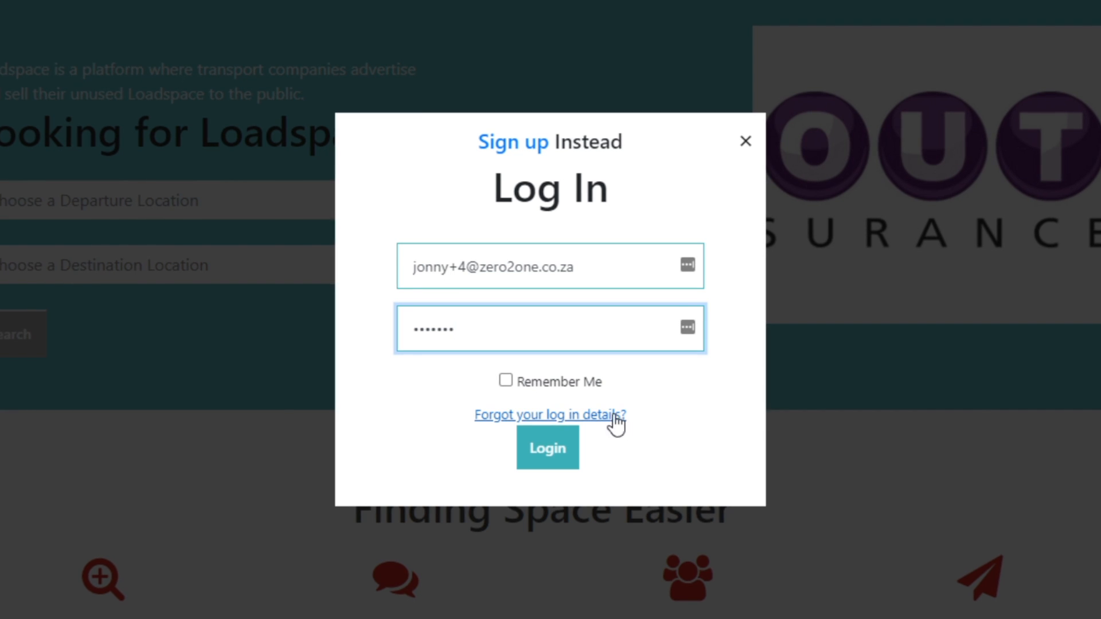
pyautogui.click(506, 380)
pyautogui.click(556, 458)
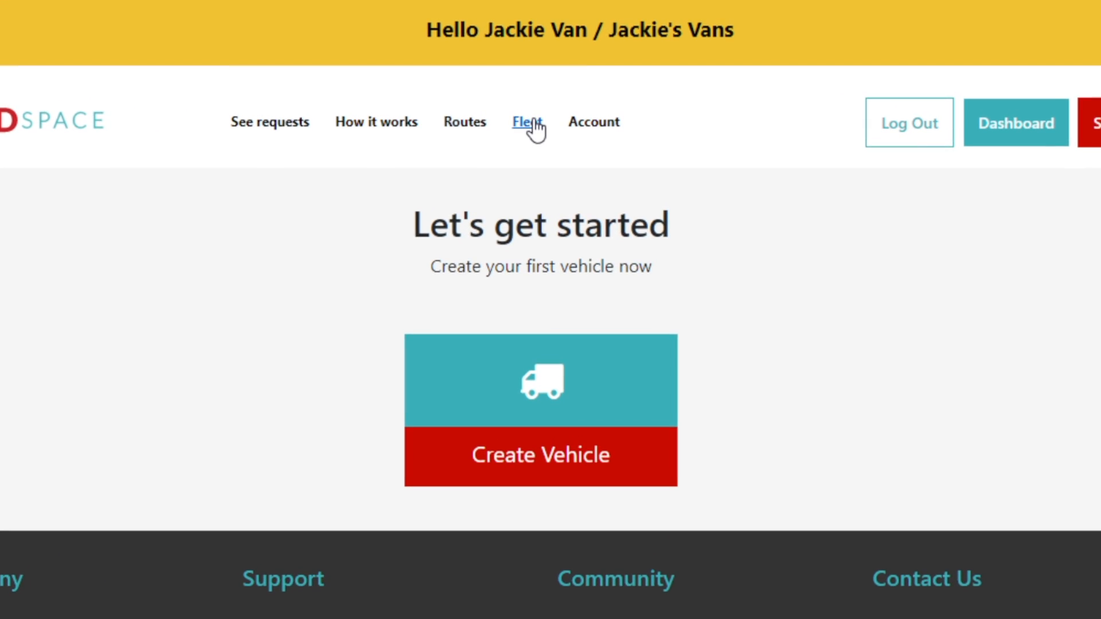
# Browse the How it Works page, then go to the Account Settings and Profile page.
pyautogui.click(388, 117)
pyautogui.scroll(-8, 691, 200)
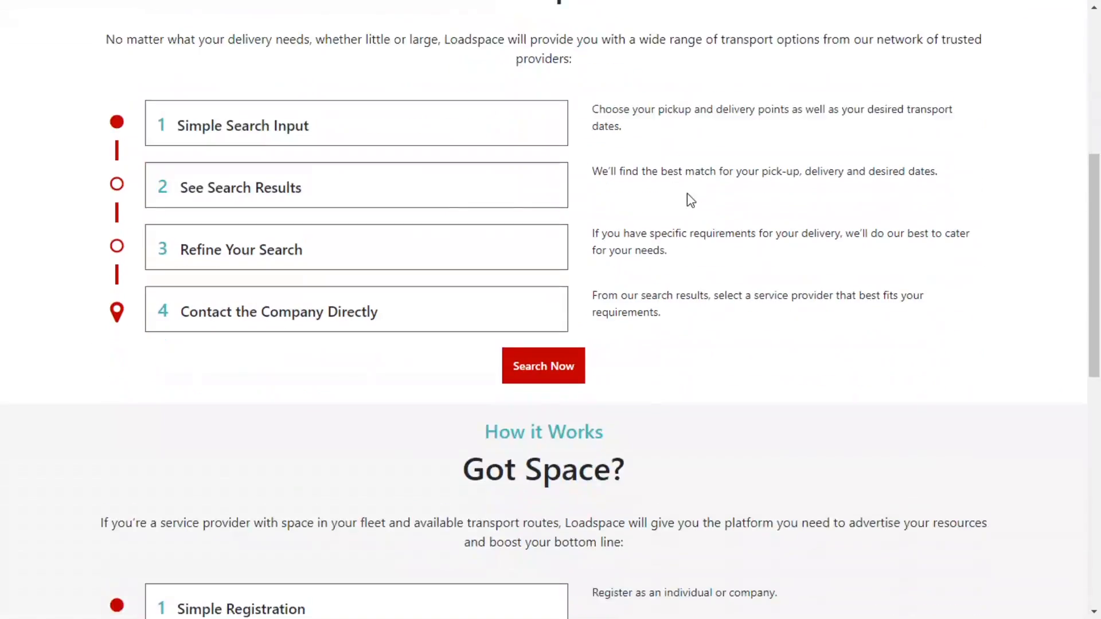
pyautogui.scroll(-5, 688, 196)
pyautogui.scroll(12, 682, 197)
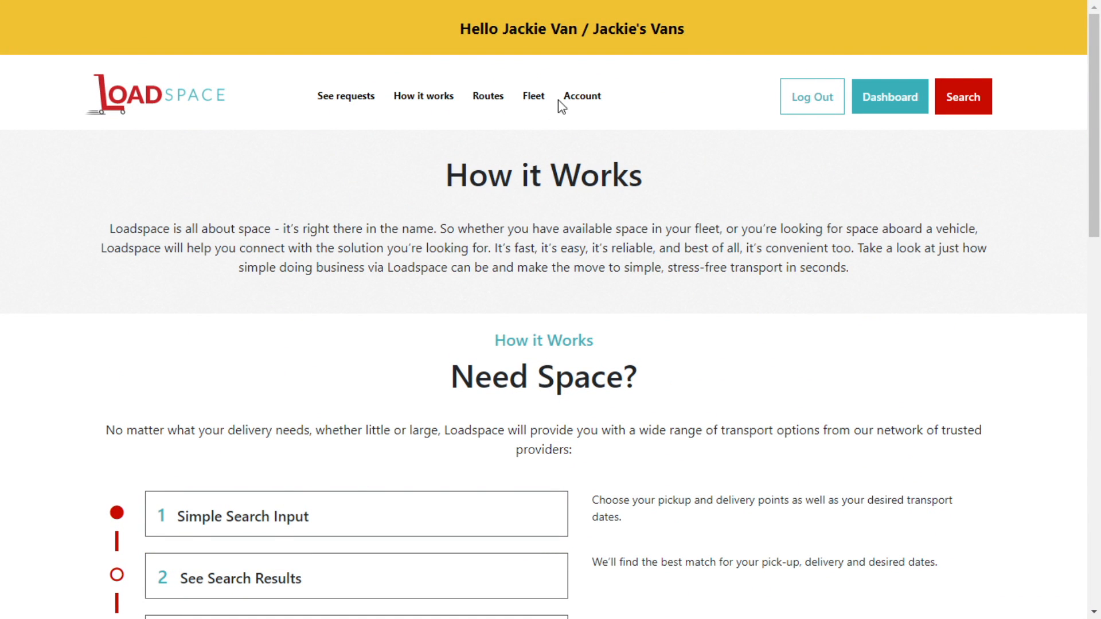
pyautogui.click(583, 97)
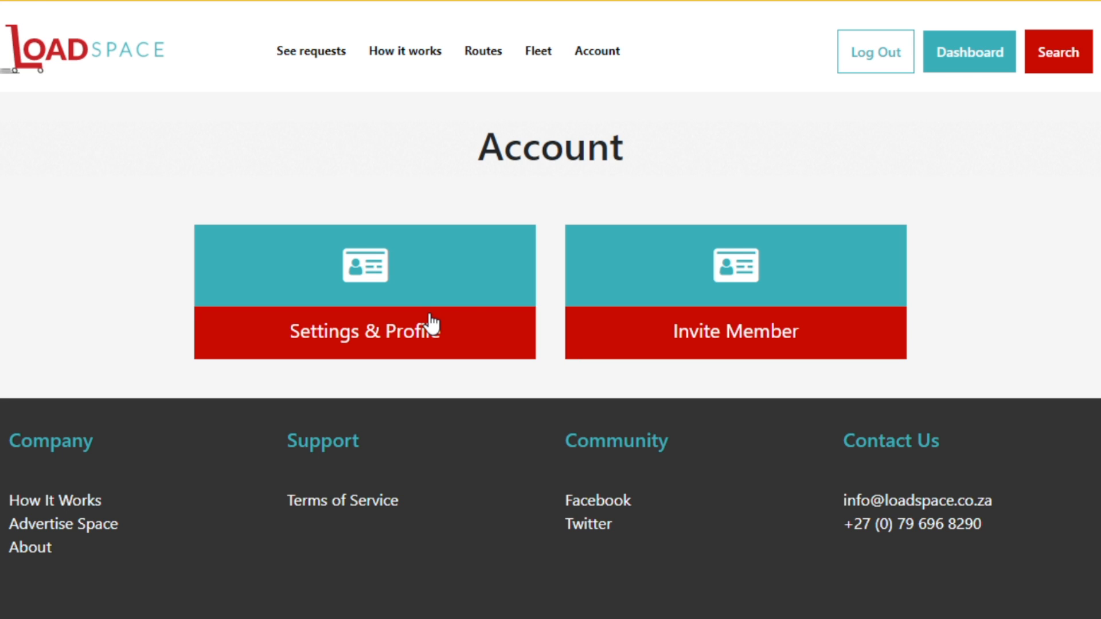
pyautogui.click(492, 261)
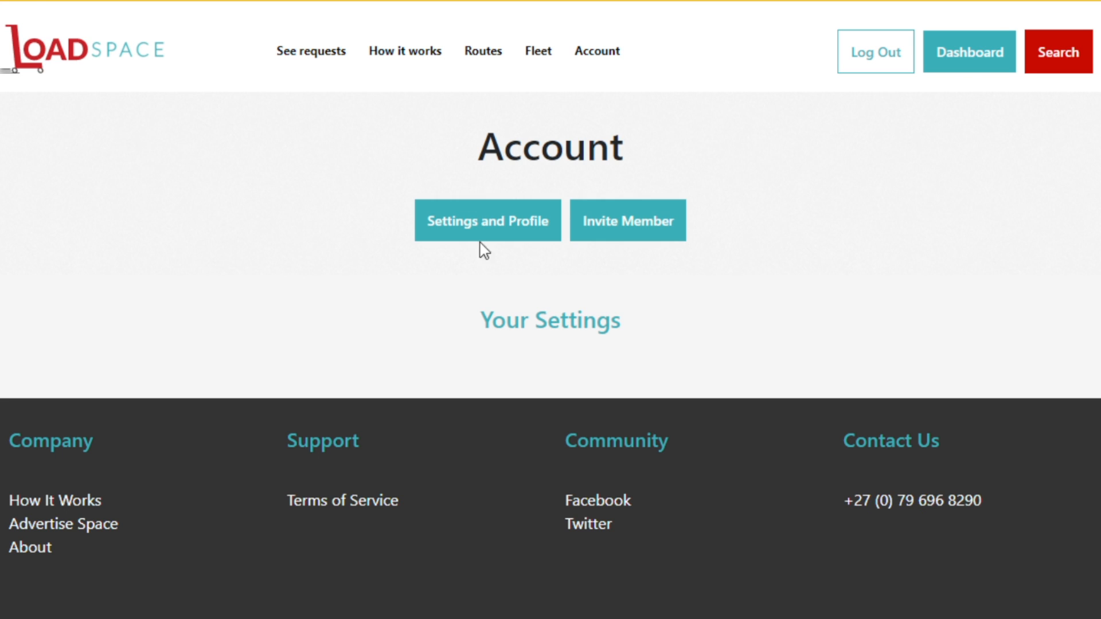
# Write the company description 'Jackie's Vans is the BEST transport company around!'.
pyautogui.scroll(-5, 585, 247)
pyautogui.click(577, 230)
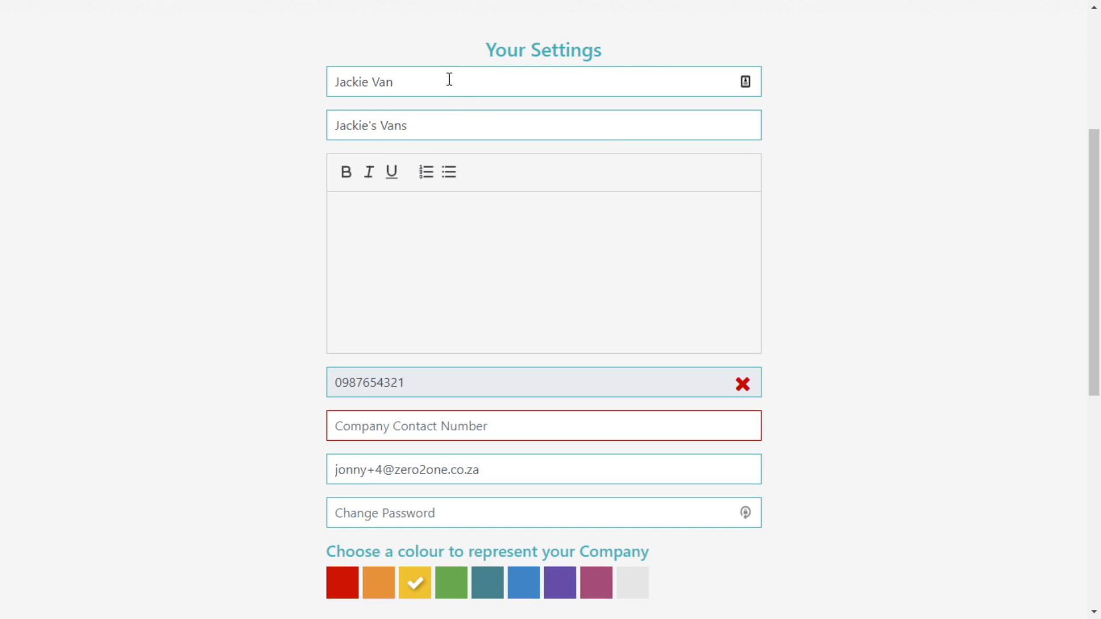
pyautogui.scroll(2, 496, 121)
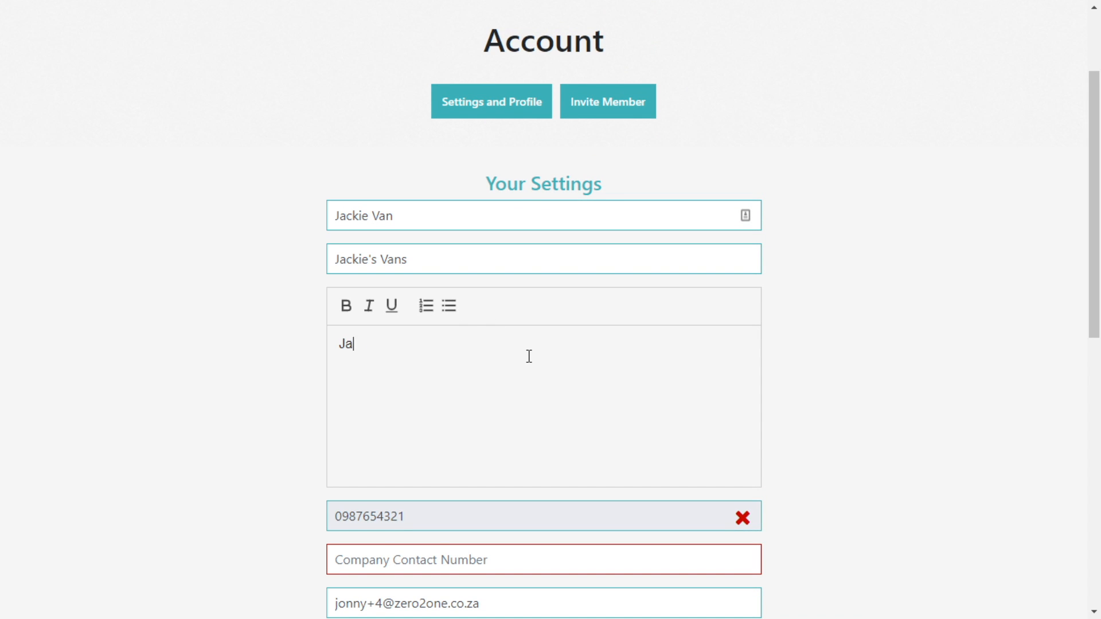
pyautogui.write("ackie's Vans is the BEST transport company around")
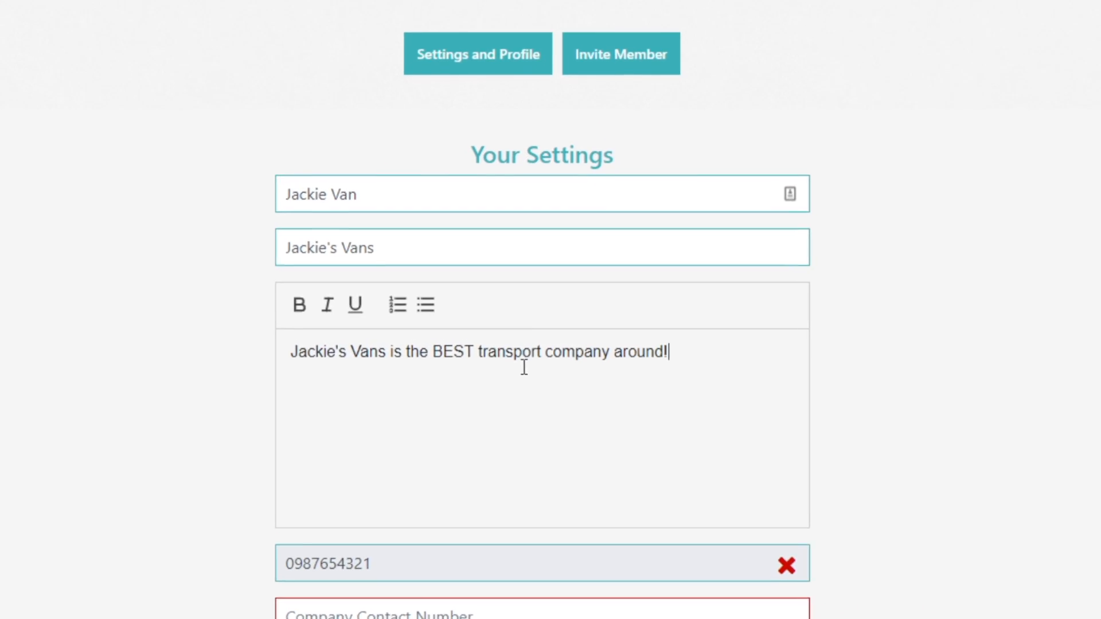
pyautogui.write('!')
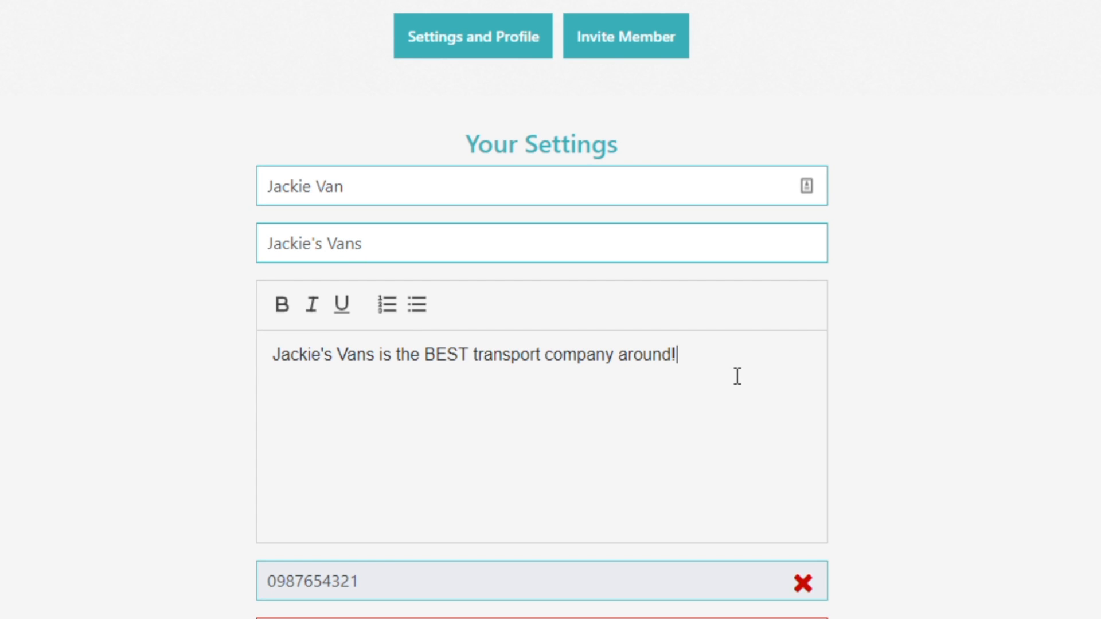
pyautogui.scroll(-3, 739, 378)
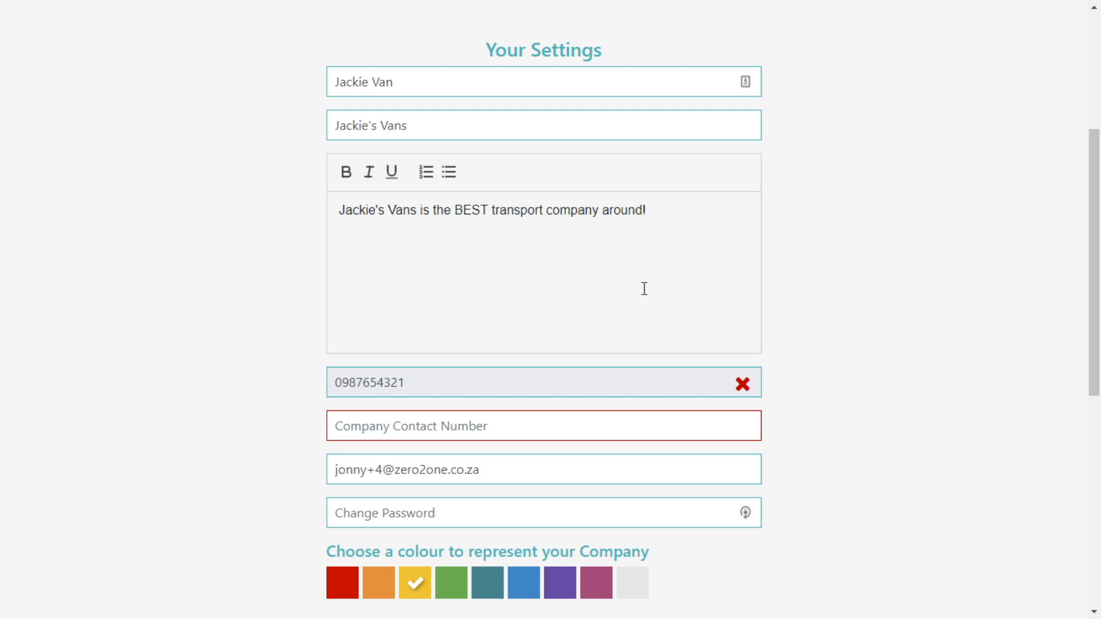
pyautogui.click(644, 288)
# Change the company colour to pink and save the profile changes.
pyautogui.scroll(-2, 642, 267)
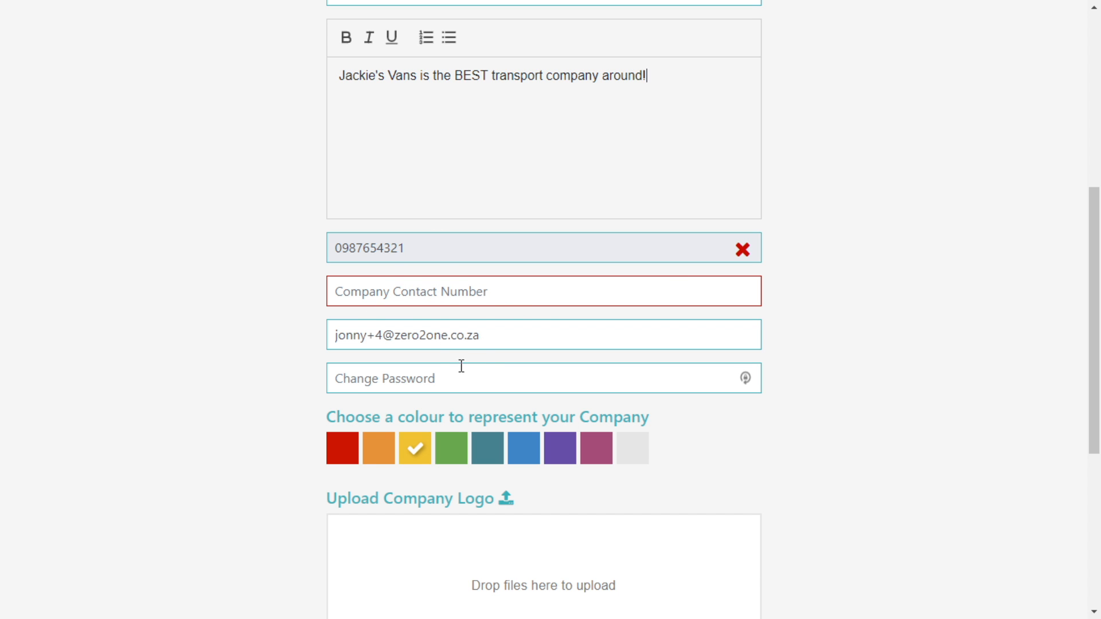
pyautogui.scroll(-2, 548, 325)
pyautogui.click(347, 317)
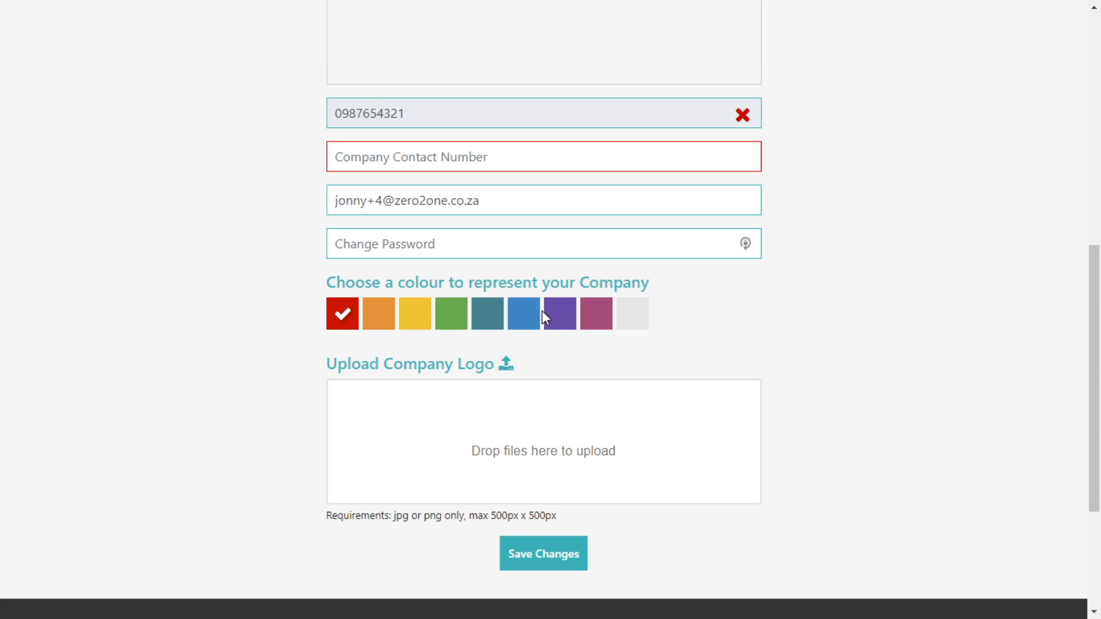
pyautogui.click(607, 321)
pyautogui.scroll(-2, 774, 335)
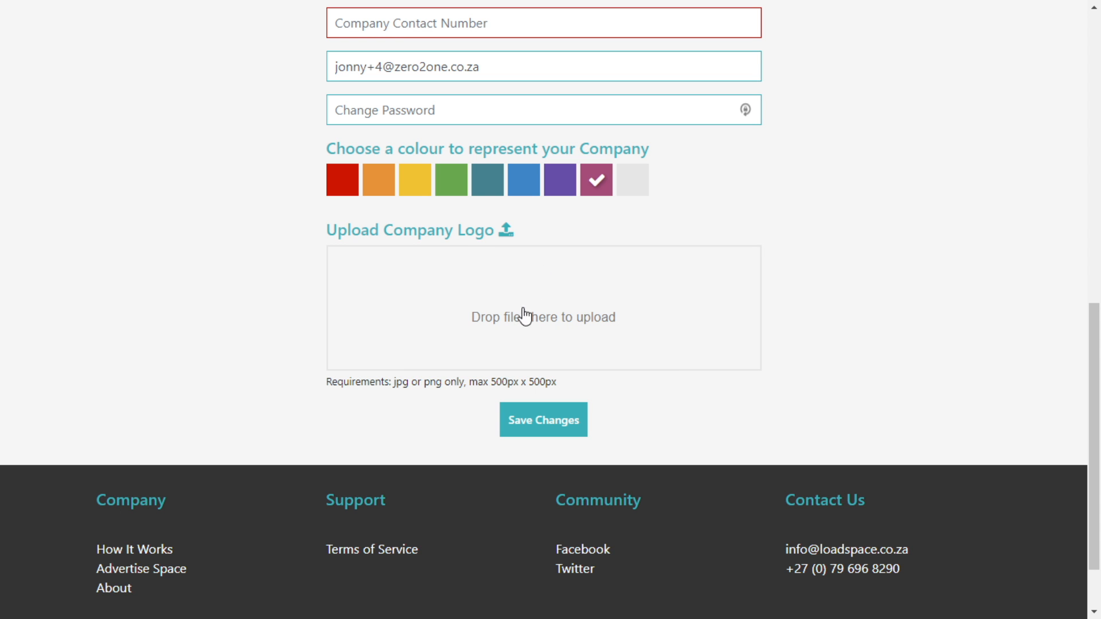
pyautogui.scroll(1, 648, 312)
pyautogui.scroll(2, 652, 315)
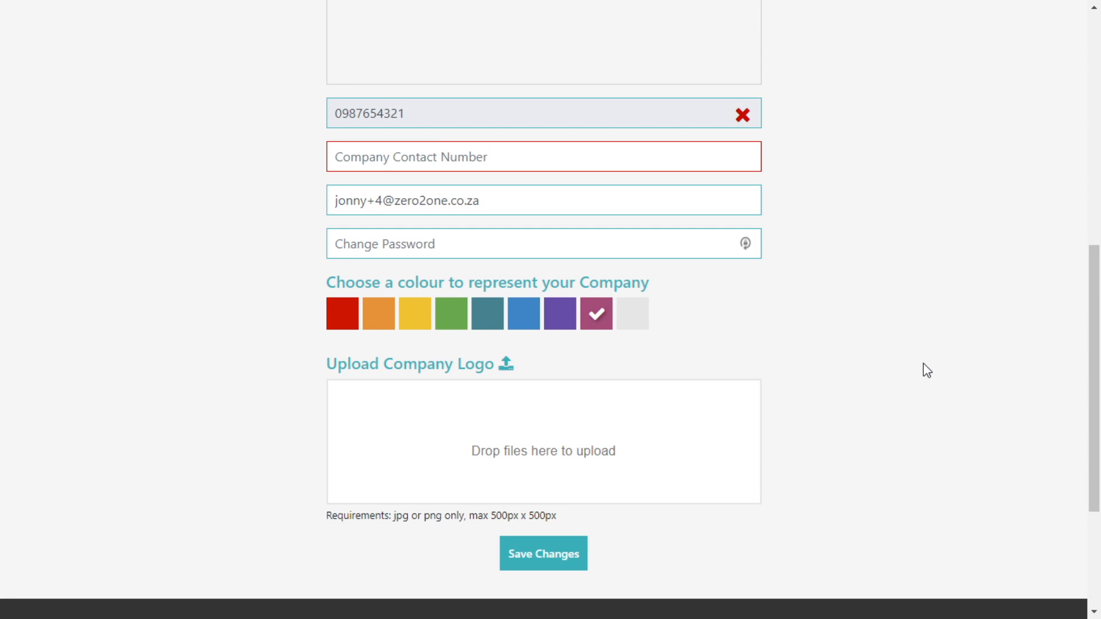
pyautogui.scroll(9, 904, 376)
pyautogui.scroll(3, 867, 368)
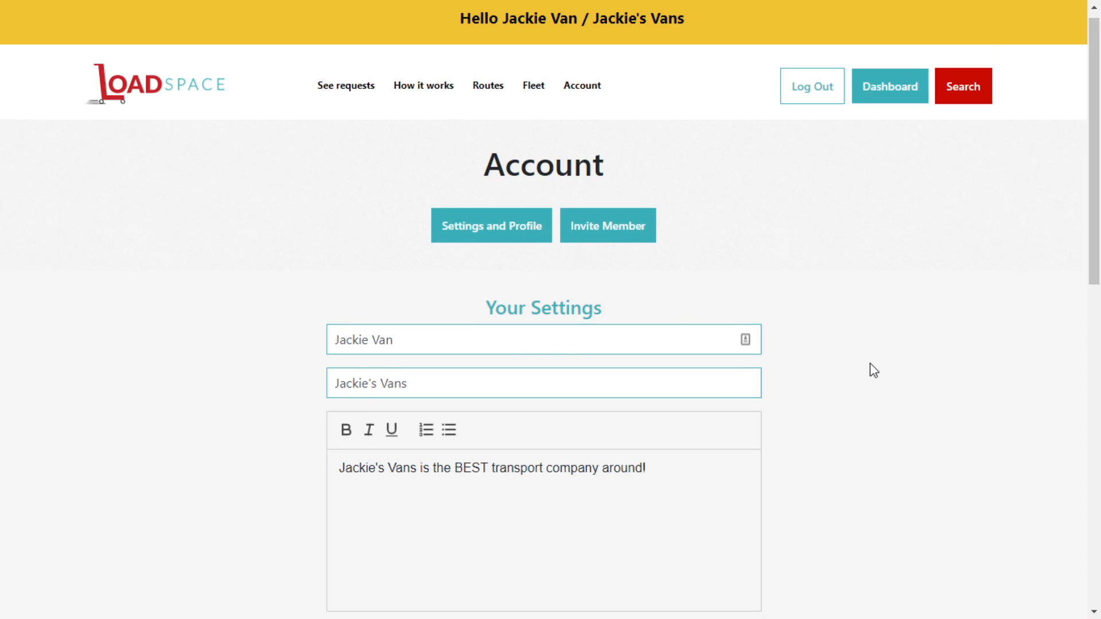
pyautogui.scroll(-15, 767, 285)
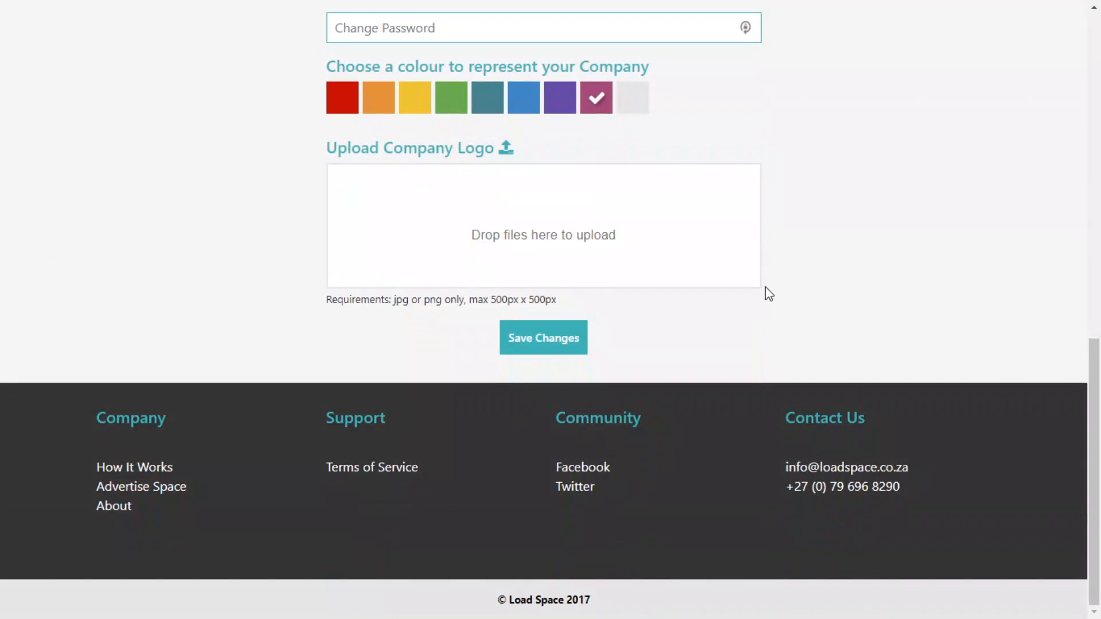
pyautogui.click(549, 339)
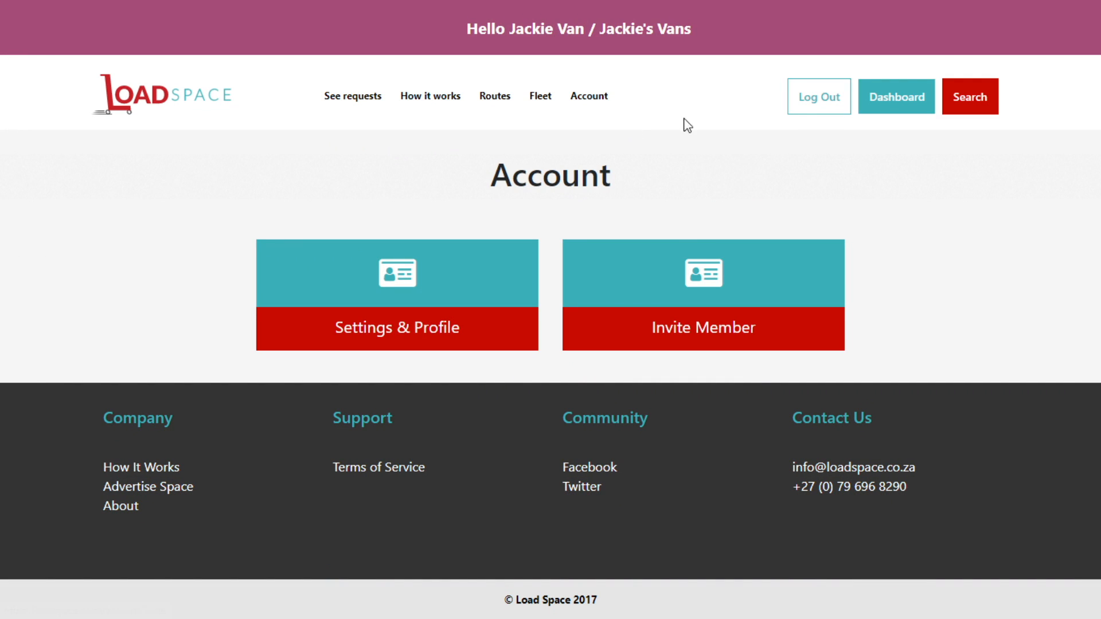
# Go back to the dashboard, now with the pink greeting banner, and start Create Vehicle.
pyautogui.click(897, 102)
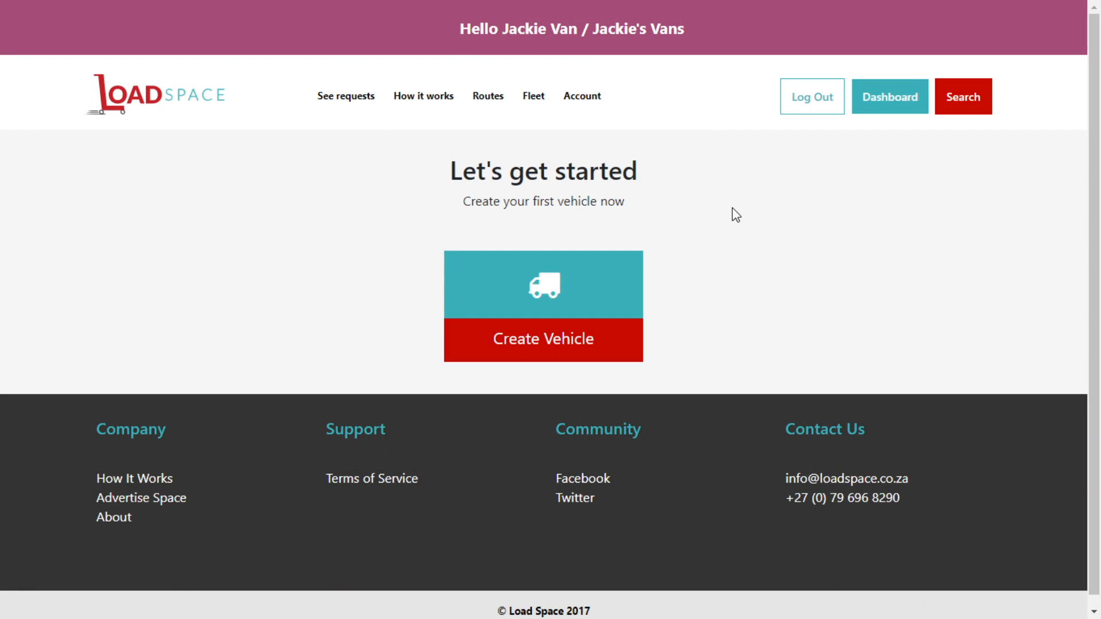
pyautogui.moveTo(155, 2)
pyautogui.click(599, 336)
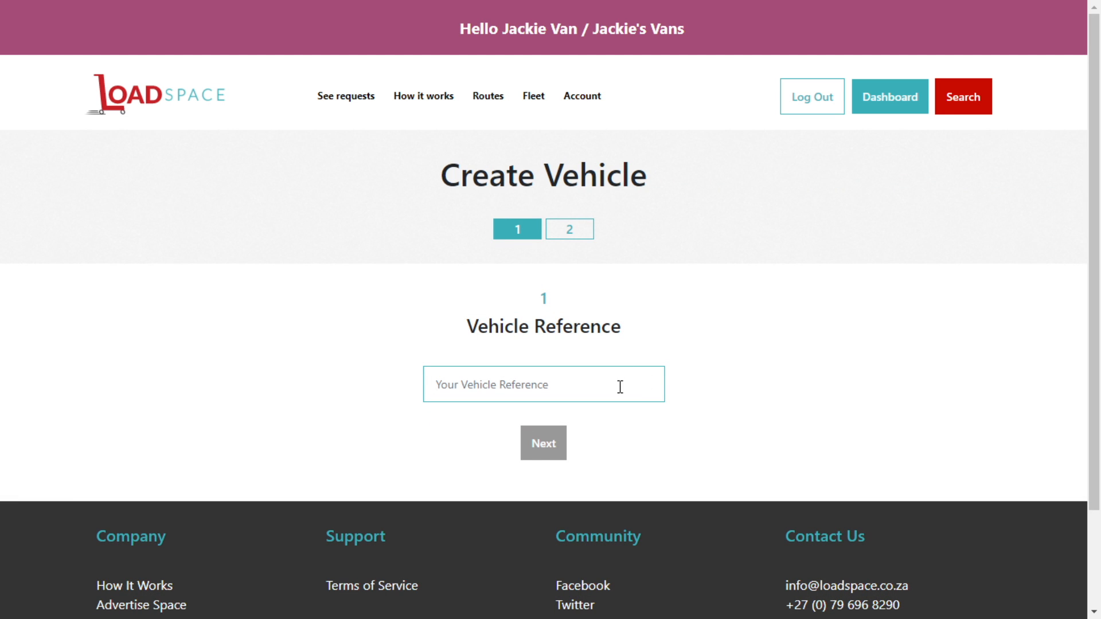
pyautogui.click(633, 387)
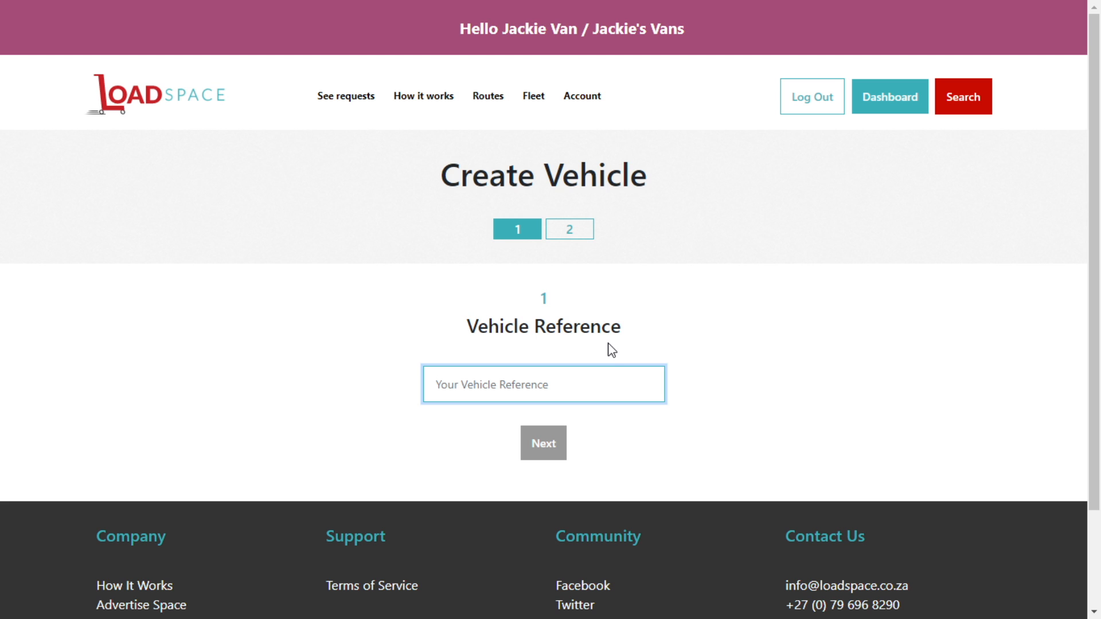
pyautogui.write('CA')
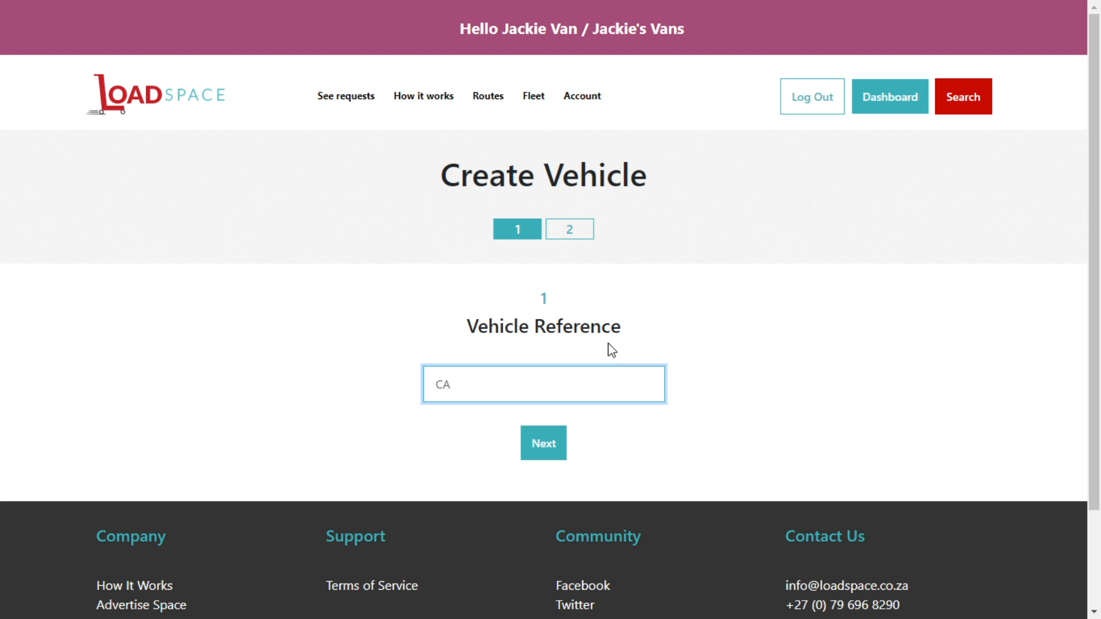
pyautogui.write('709654')
pyautogui.click(544, 443)
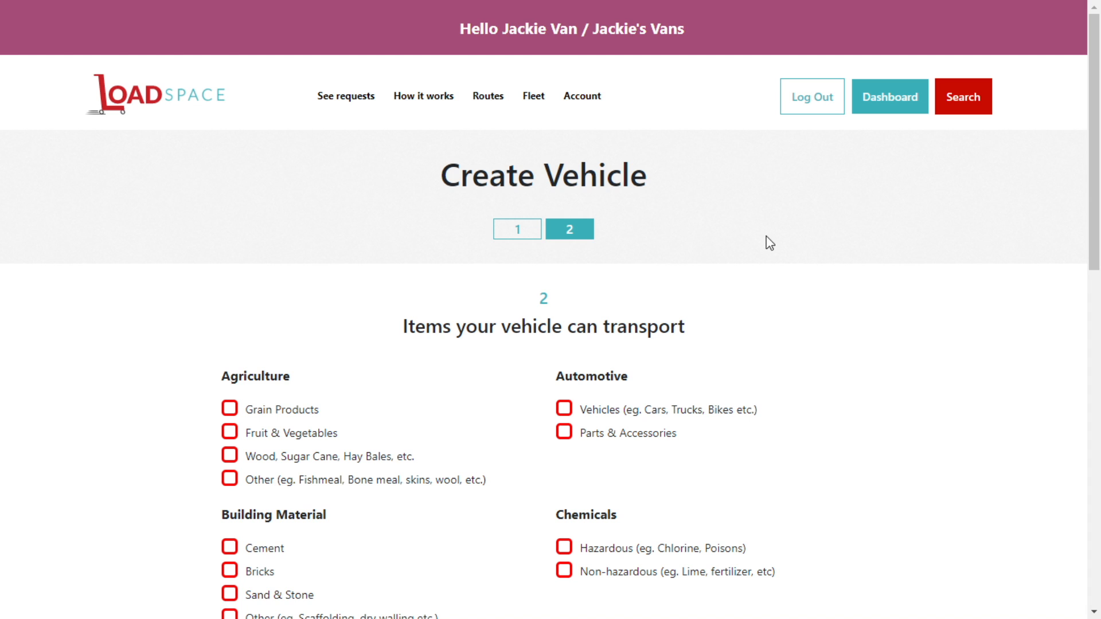
# Tag the vehicle for Industrial machinery loads and save it to the fleet.
pyautogui.scroll(-2, 771, 244)
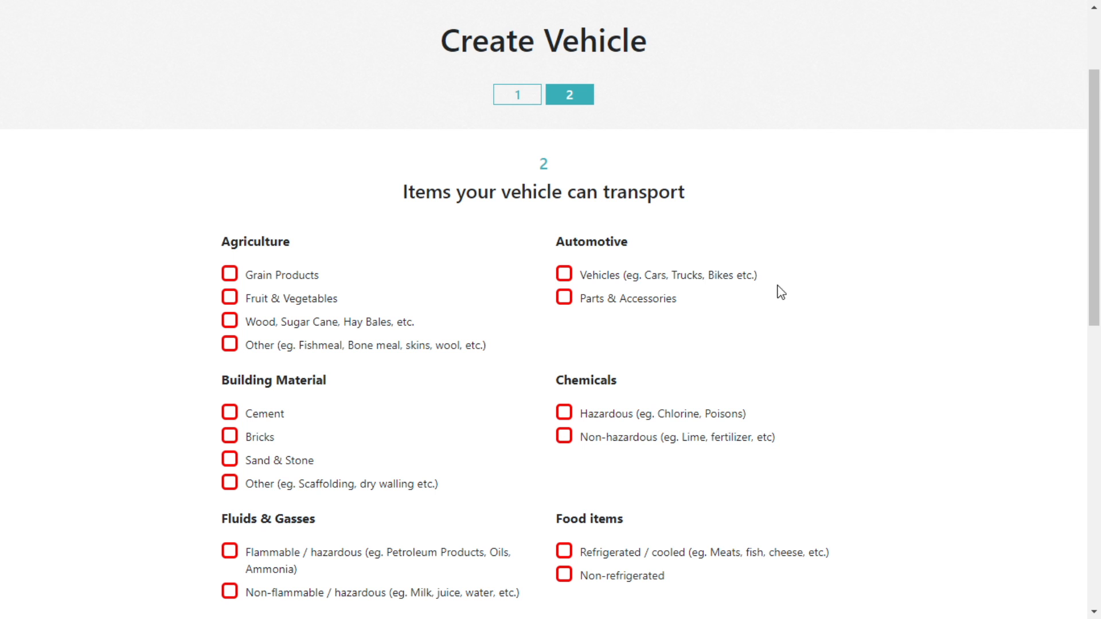
pyautogui.scroll(-2, 719, 316)
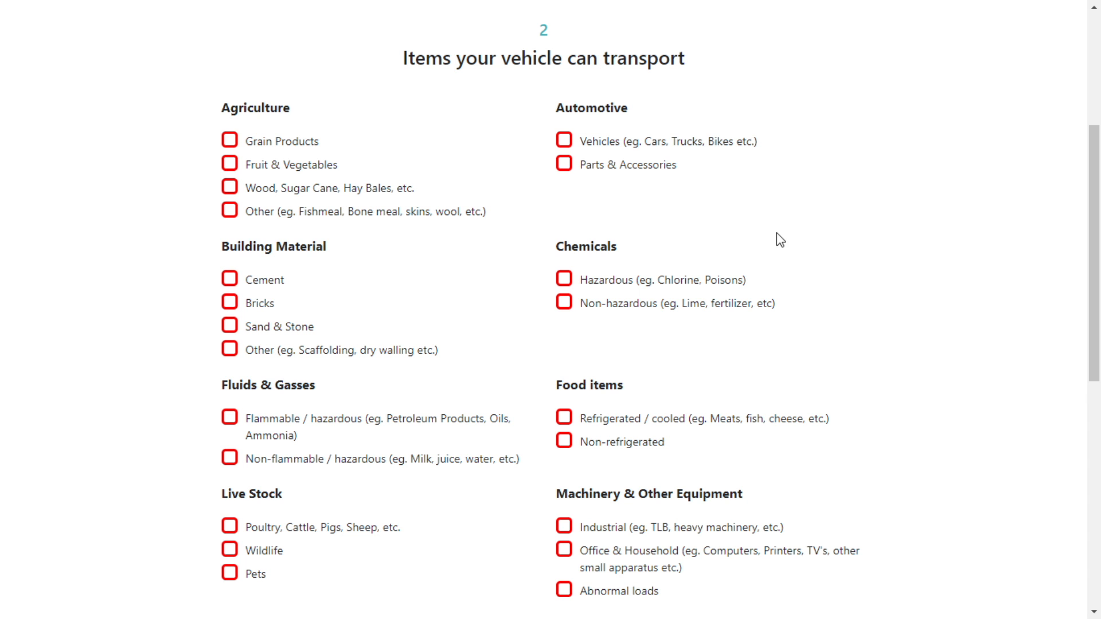
pyautogui.scroll(-2, 765, 231)
pyautogui.click(574, 393)
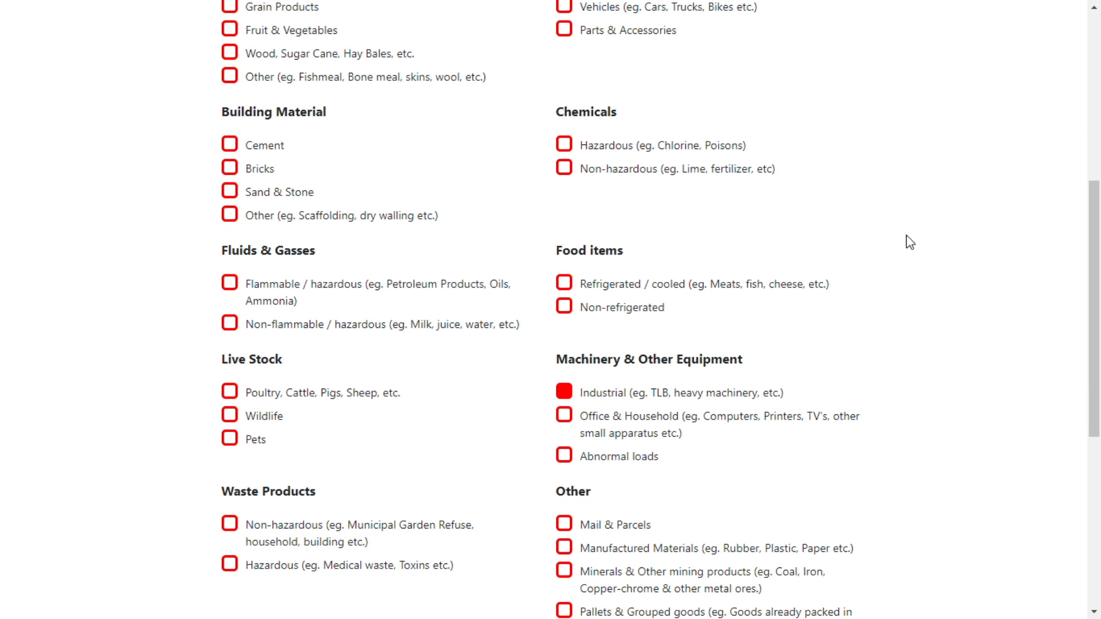
pyautogui.scroll(-5, 896, 264)
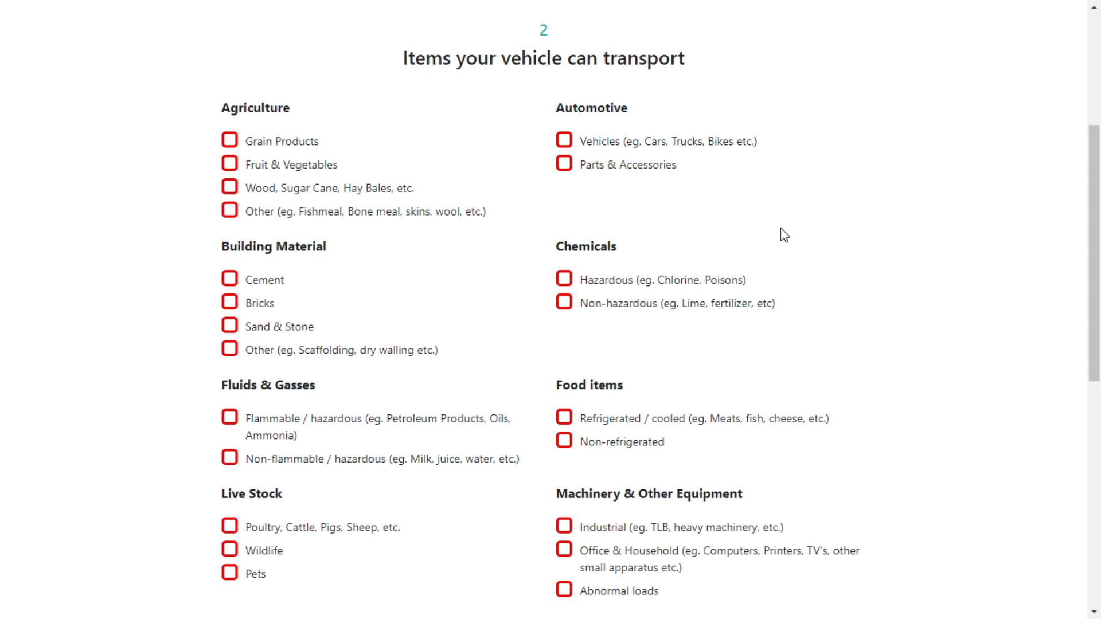
pyautogui.scroll(-2, 765, 235)
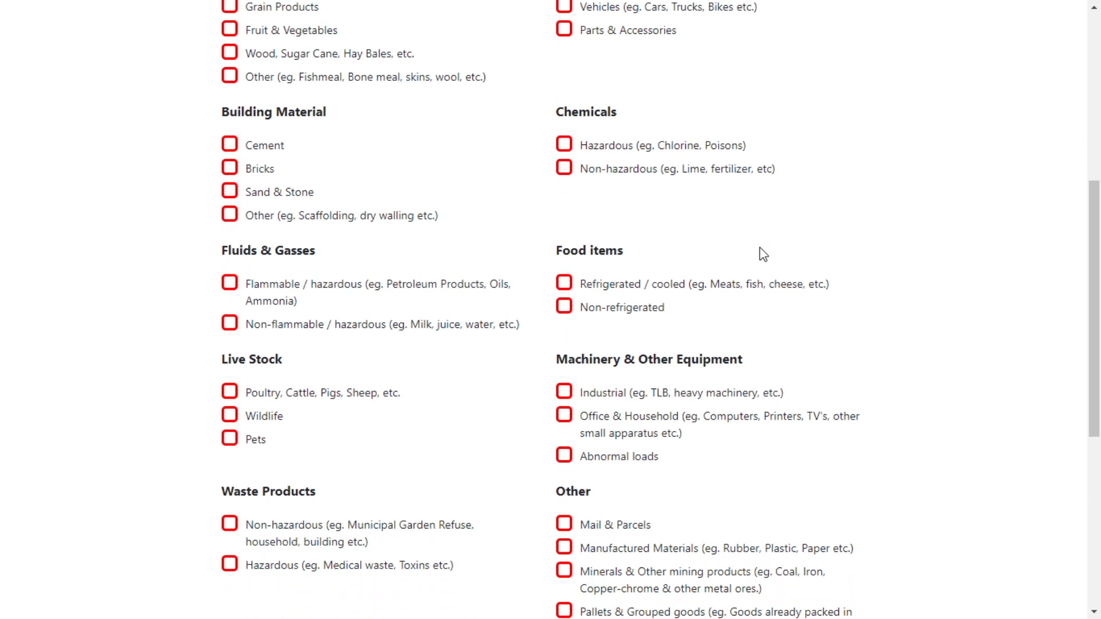
pyautogui.click(571, 397)
pyautogui.scroll(-7, 895, 262)
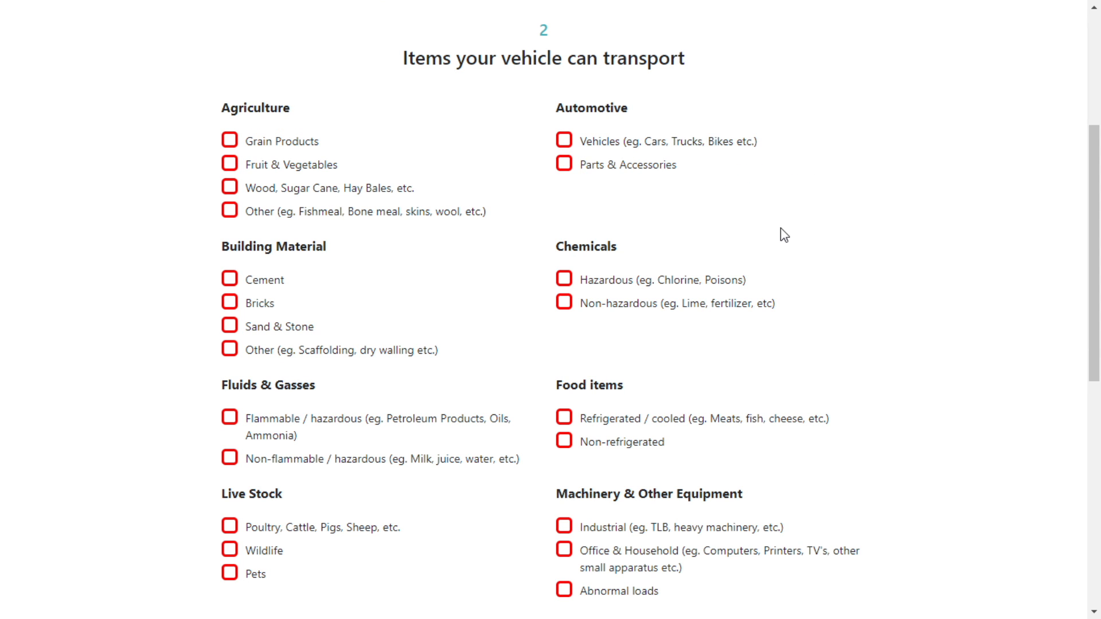
pyautogui.scroll(-2, 769, 236)
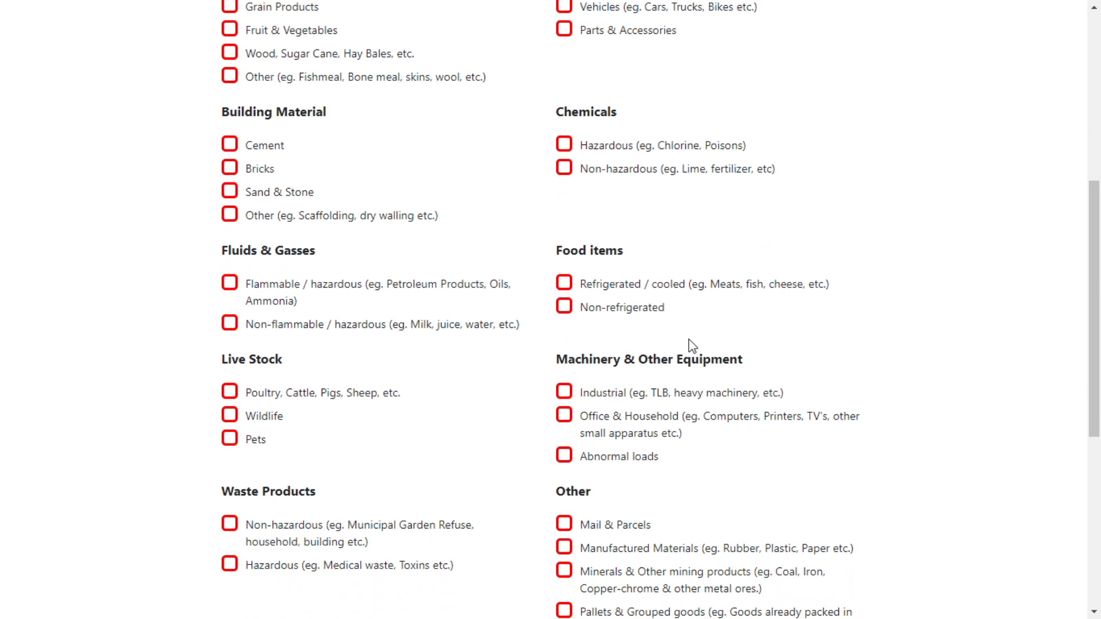
pyautogui.click(565, 393)
pyautogui.scroll(-6, 898, 268)
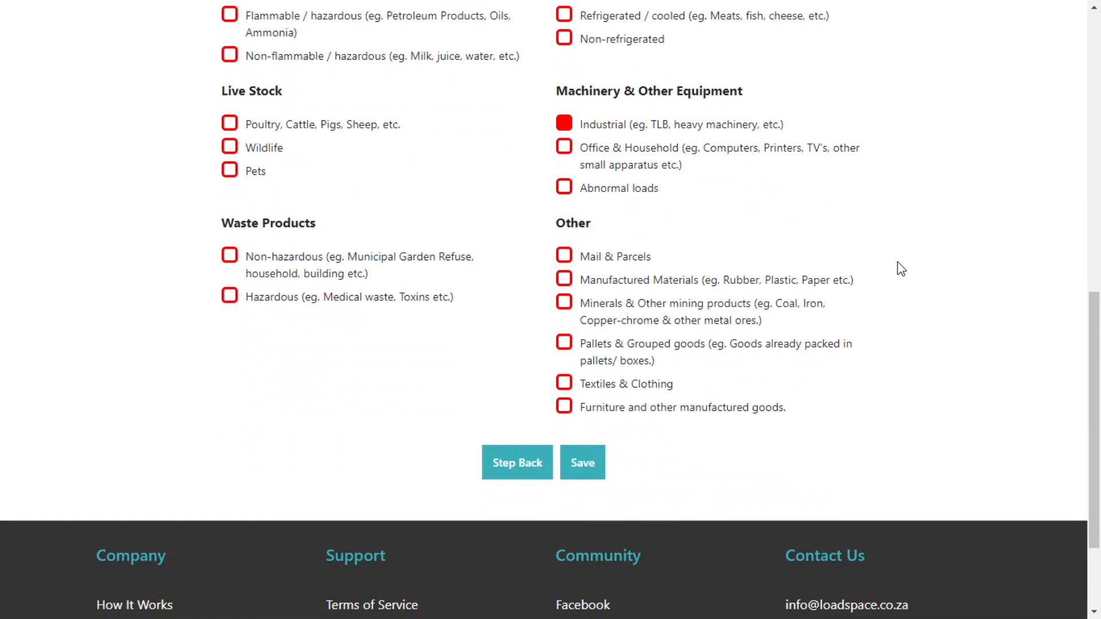
pyautogui.click(614, 350)
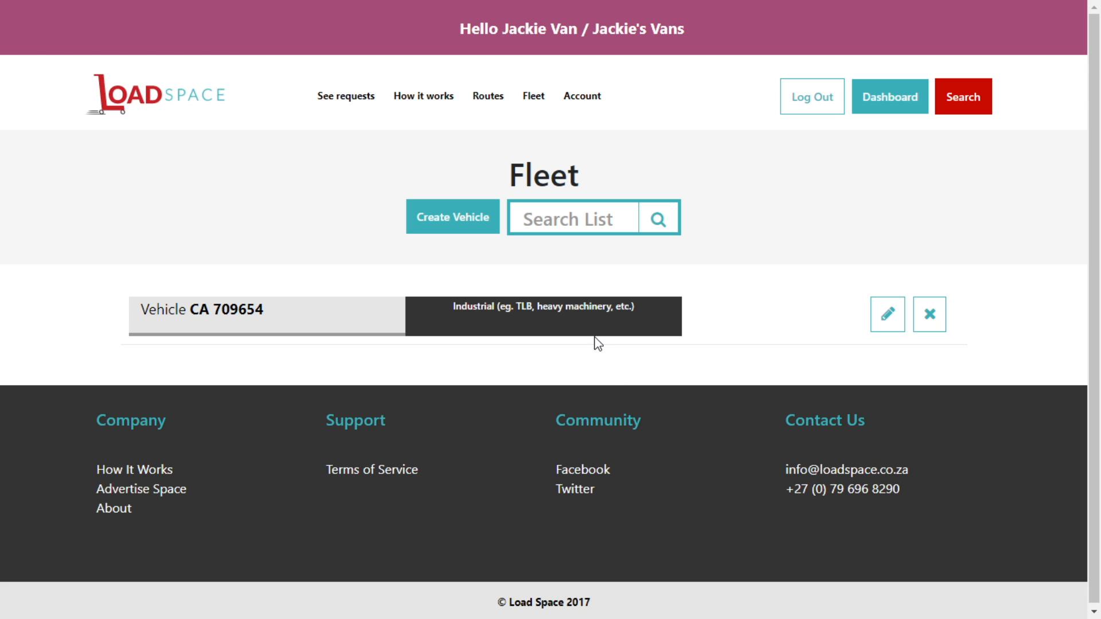
pyautogui.click(453, 216)
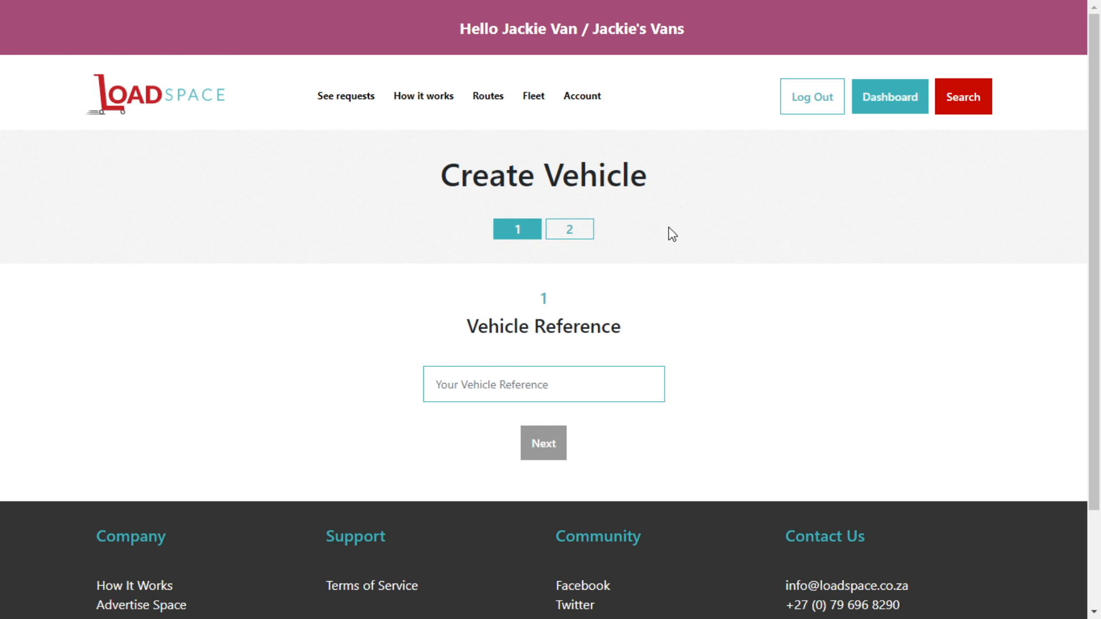
pyautogui.click(588, 388)
pyautogui.write('CA 987454')
pyautogui.press('Return')
pyautogui.scroll(-9, 733, 373)
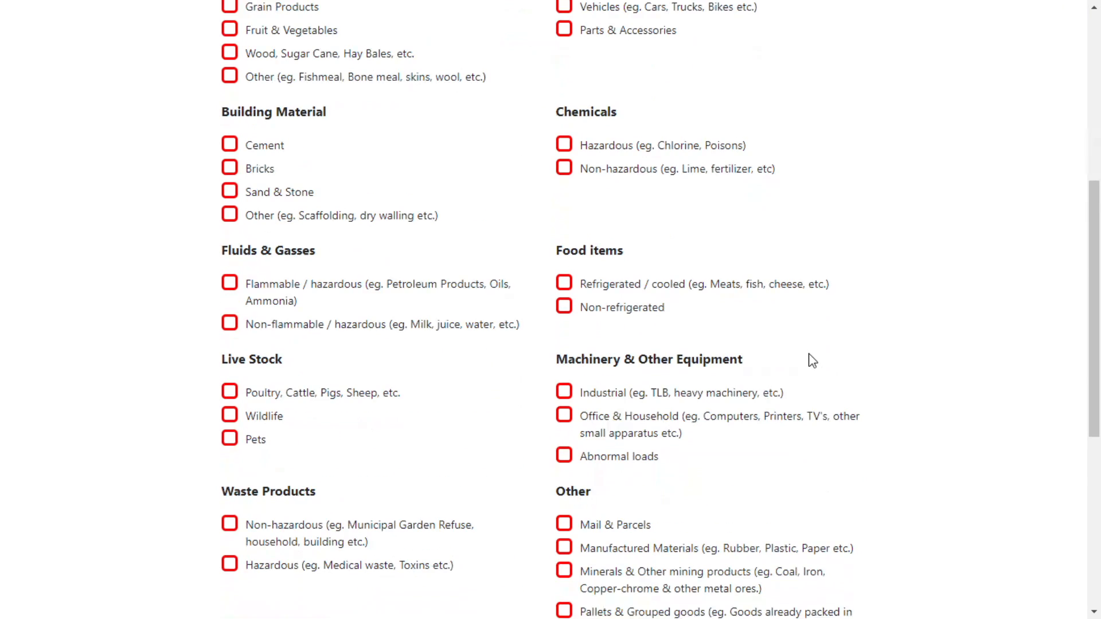
pyautogui.click(564, 320)
pyautogui.click(582, 597)
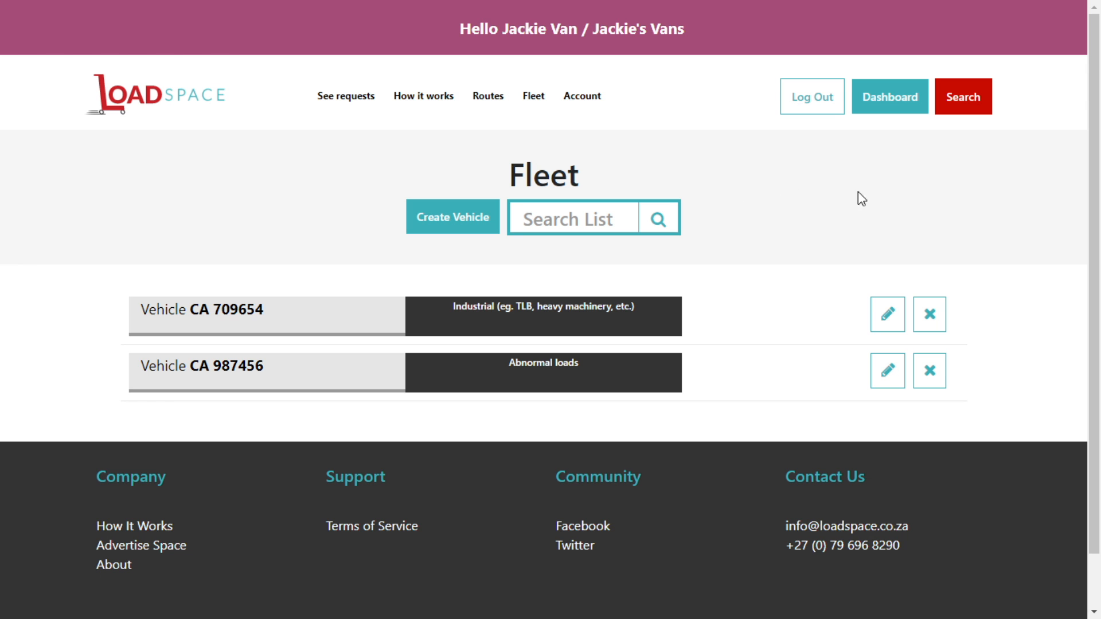
pyautogui.click(888, 370)
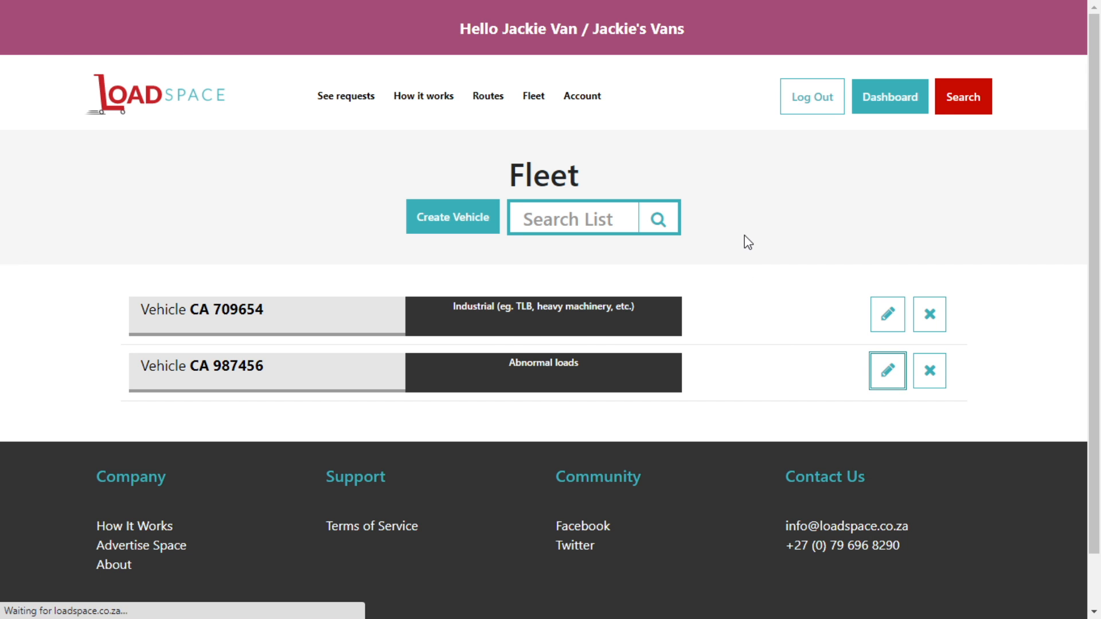
pyautogui.scroll(-2, 711, 241)
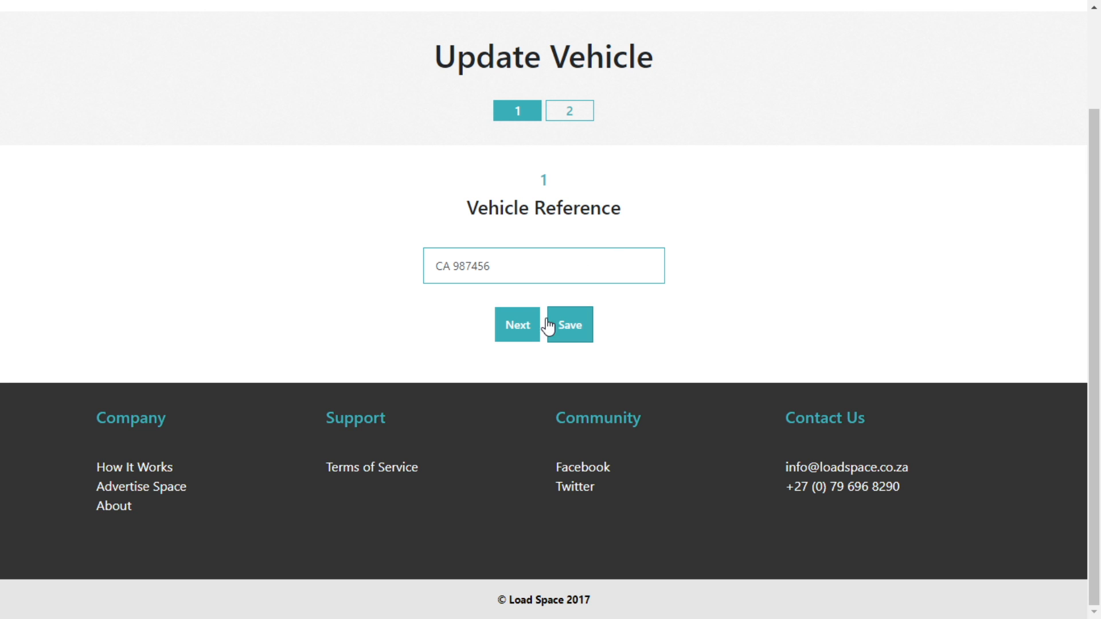
pyautogui.click(517, 326)
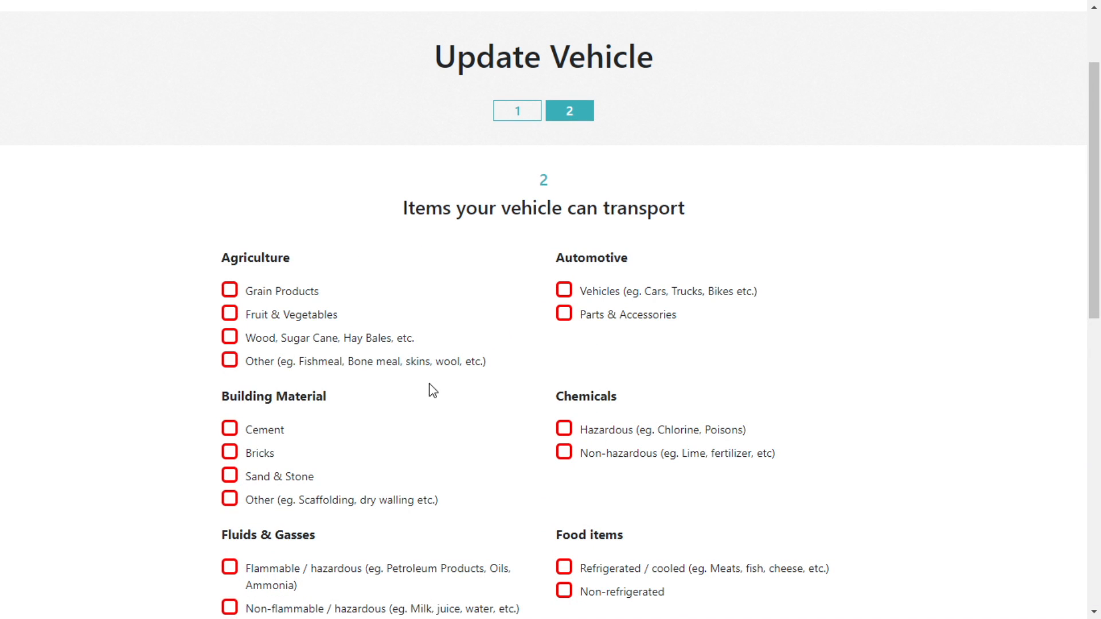
pyautogui.scroll(-10, 514, 337)
pyautogui.click(582, 321)
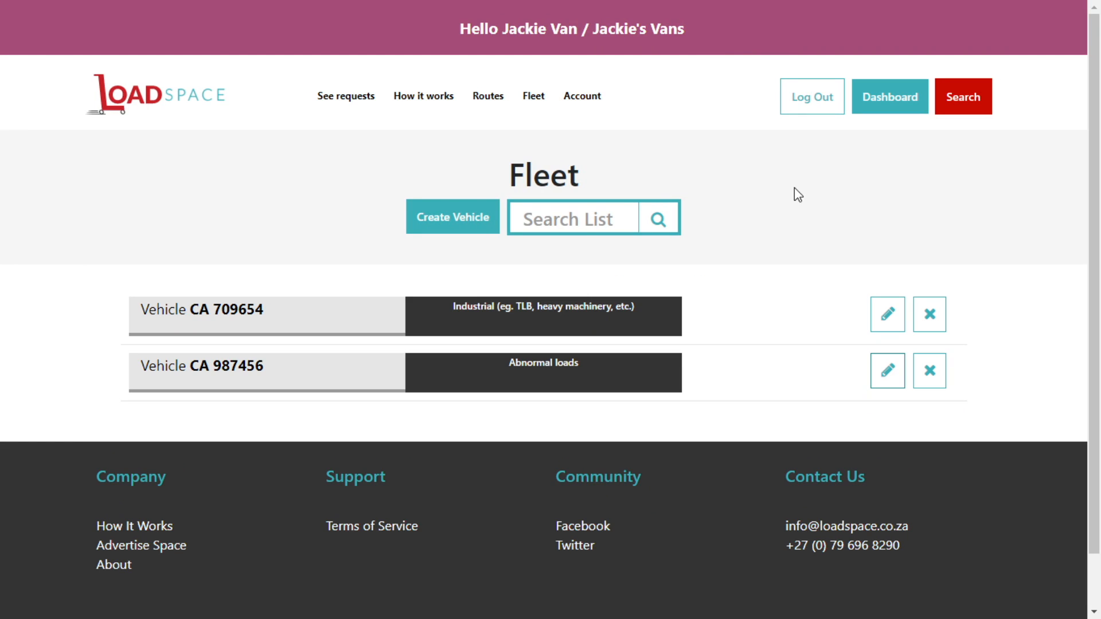
# From the dashboard, view the empty Upcoming Routes list and start a new route.
pyautogui.click(891, 99)
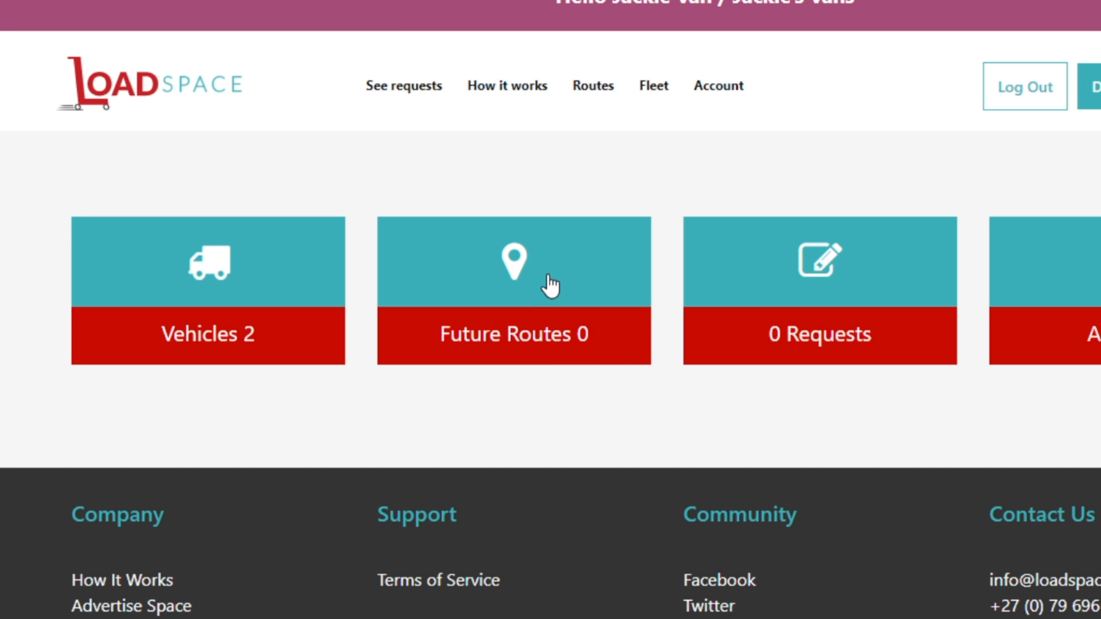
pyautogui.click(643, 270)
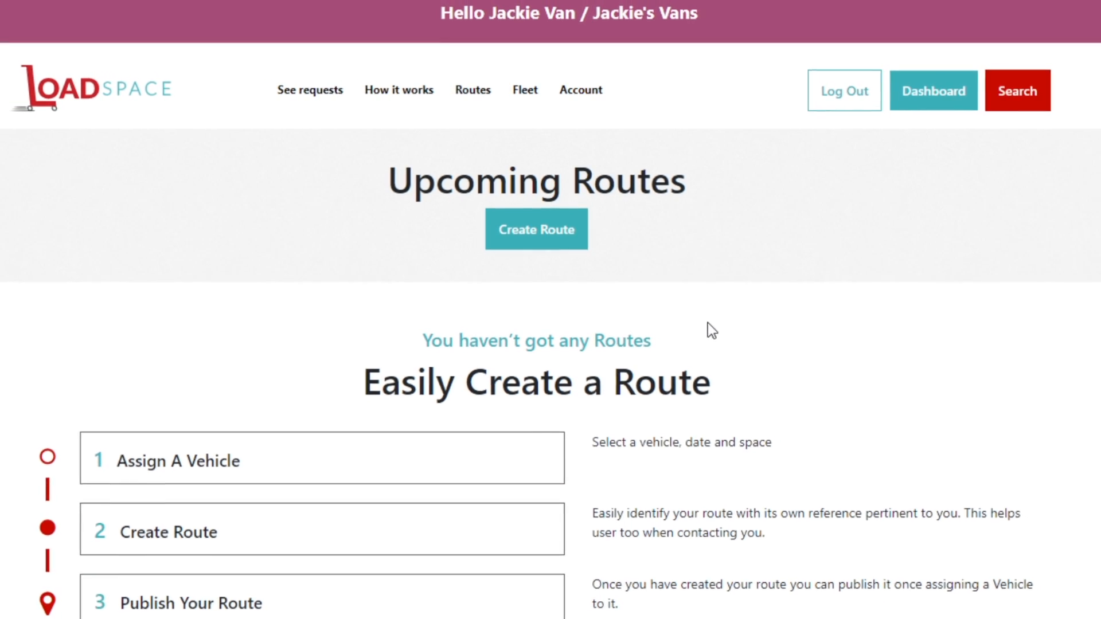
pyautogui.scroll(-2, 746, 337)
pyautogui.scroll(-1, 746, 338)
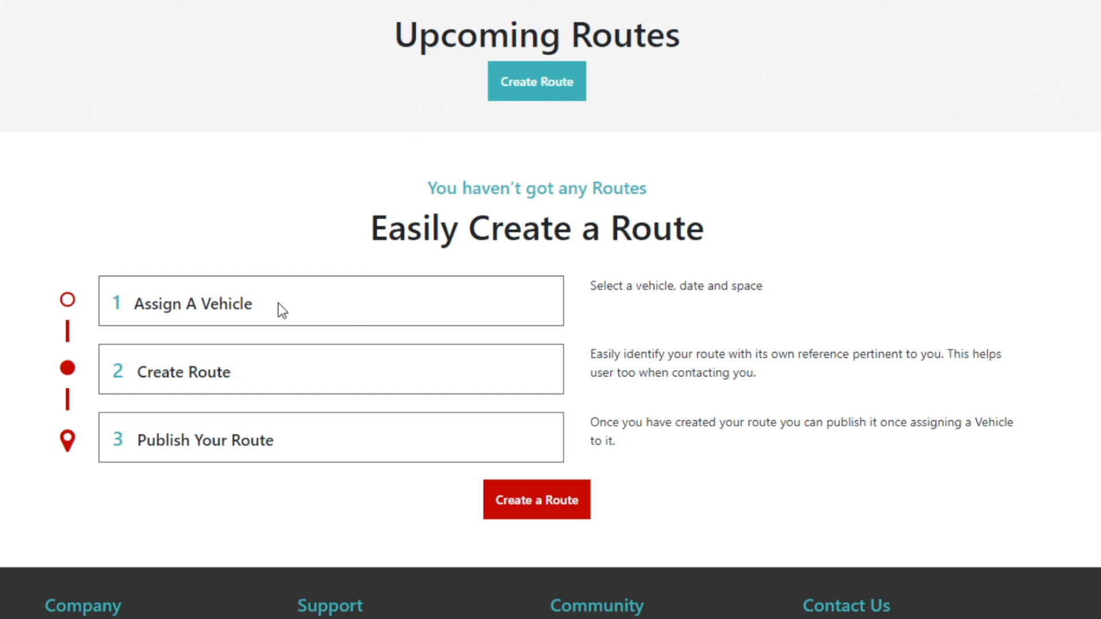
pyautogui.scroll(3, 779, 359)
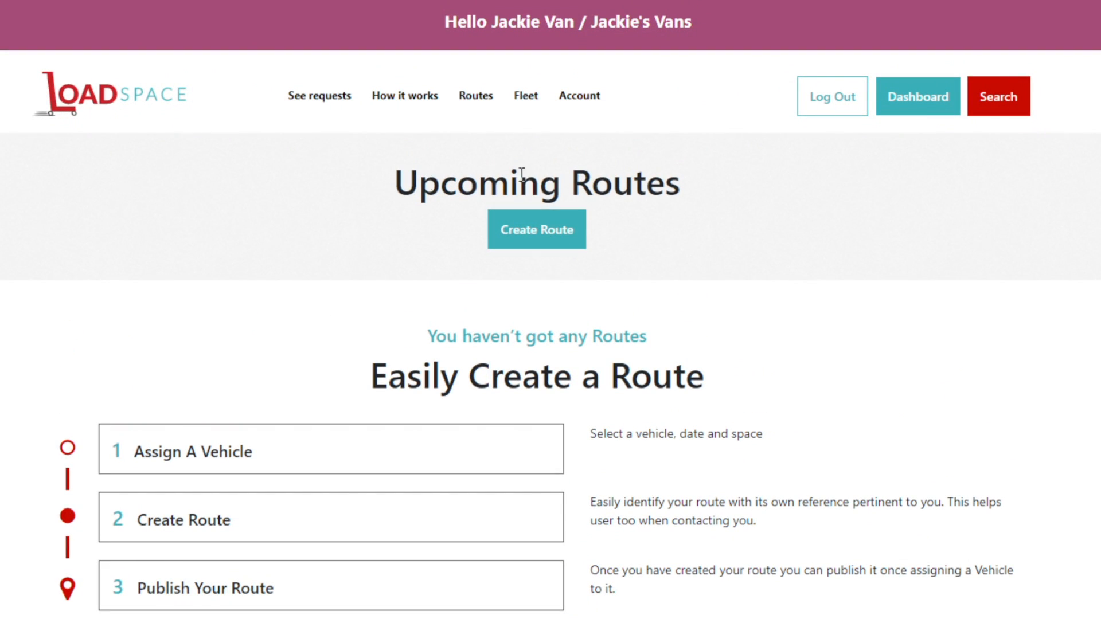
pyautogui.click(536, 237)
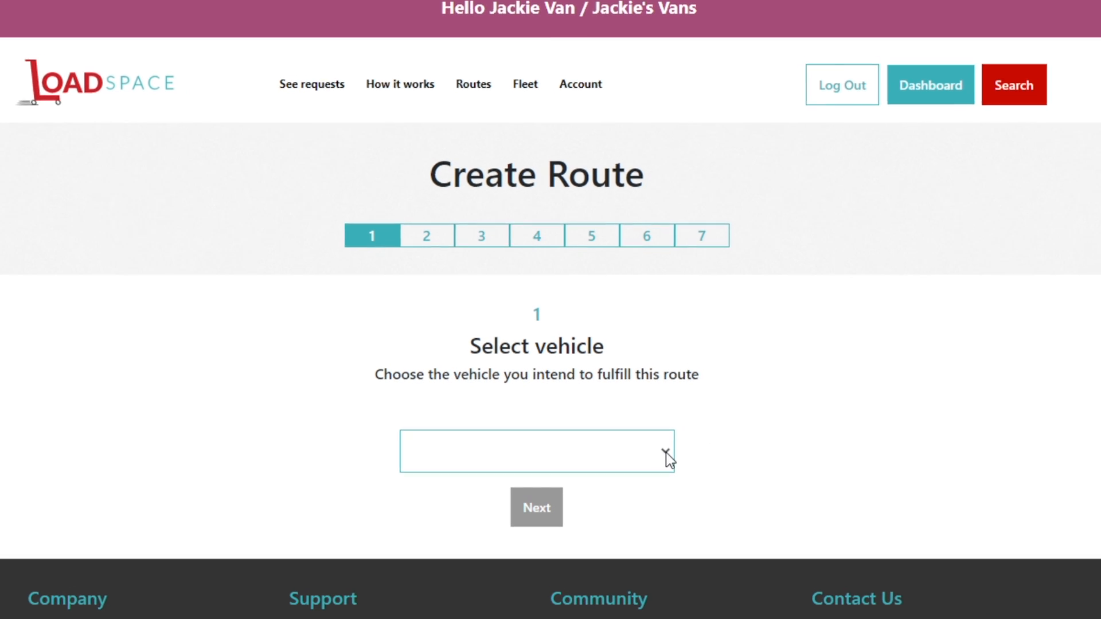
pyautogui.click(664, 456)
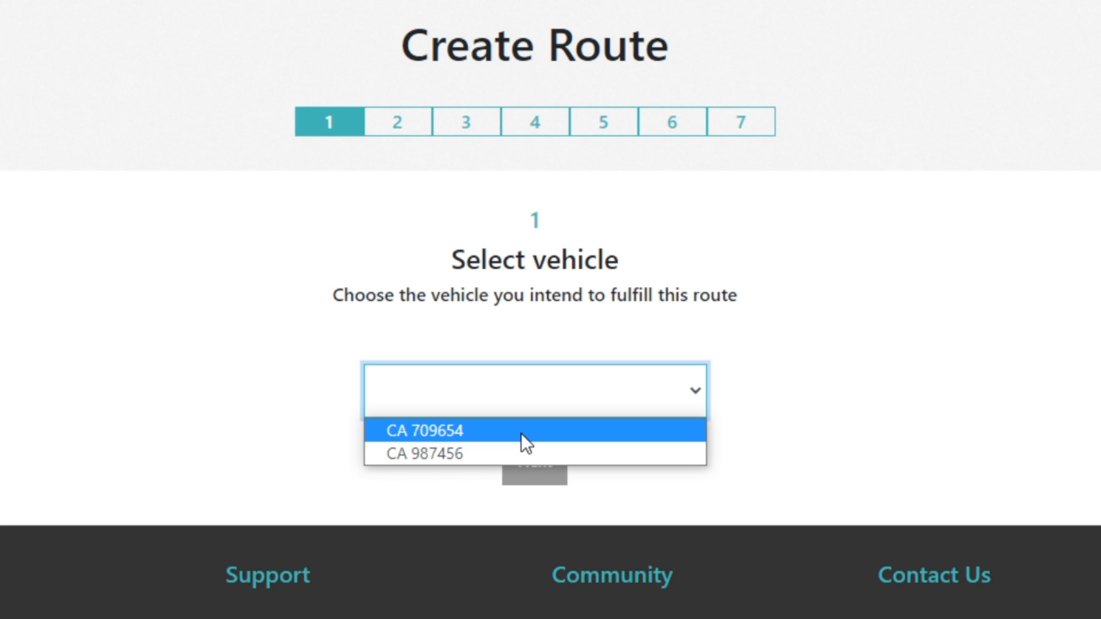
pyautogui.click(520, 432)
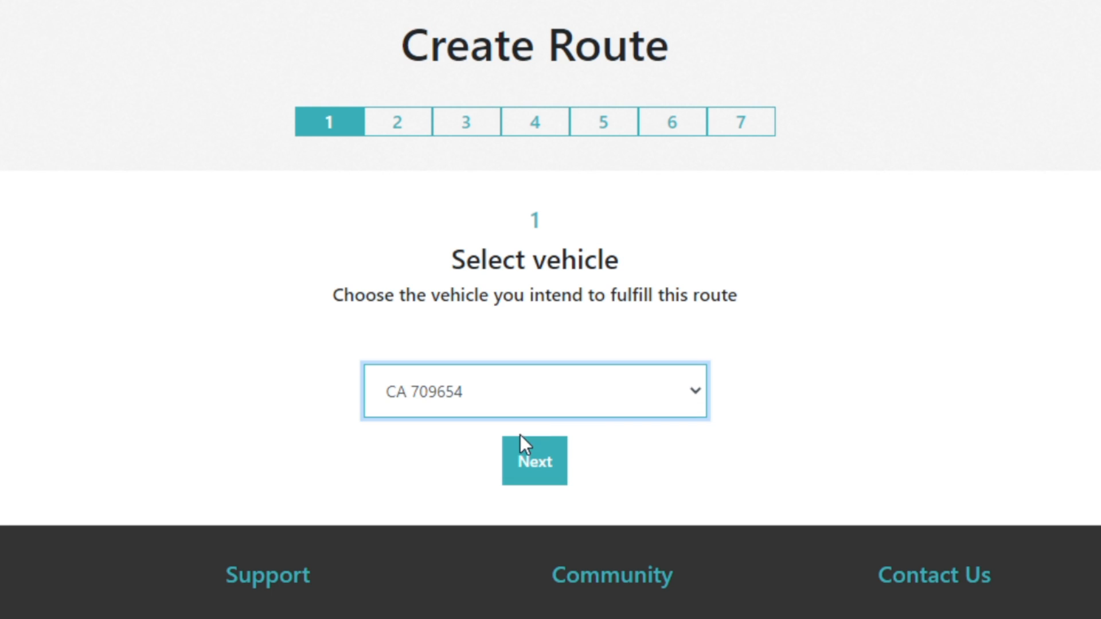
pyautogui.click(538, 465)
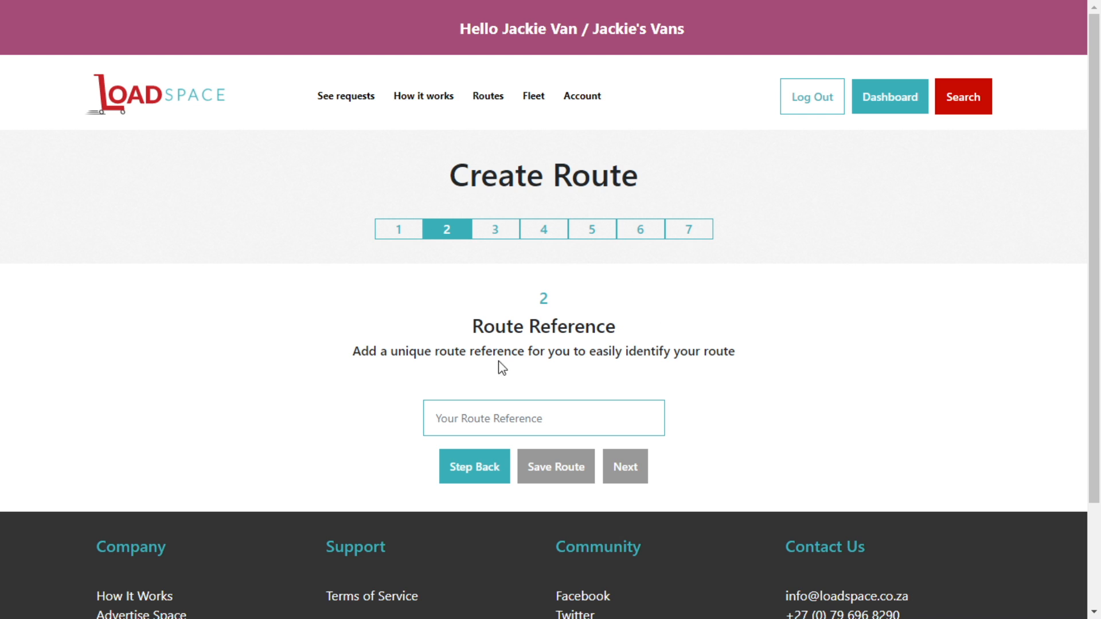
# Enter the route reference CPT-PE-DUR-JHB-CPT, correcting a stray underscore.
pyautogui.click(492, 418)
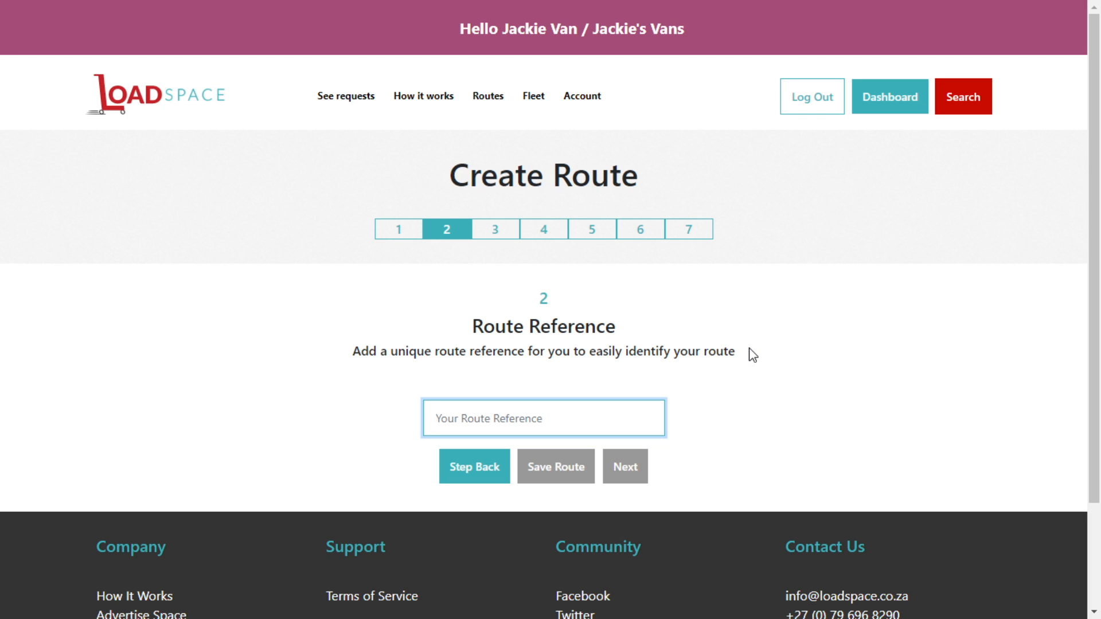
pyautogui.write('CPT')
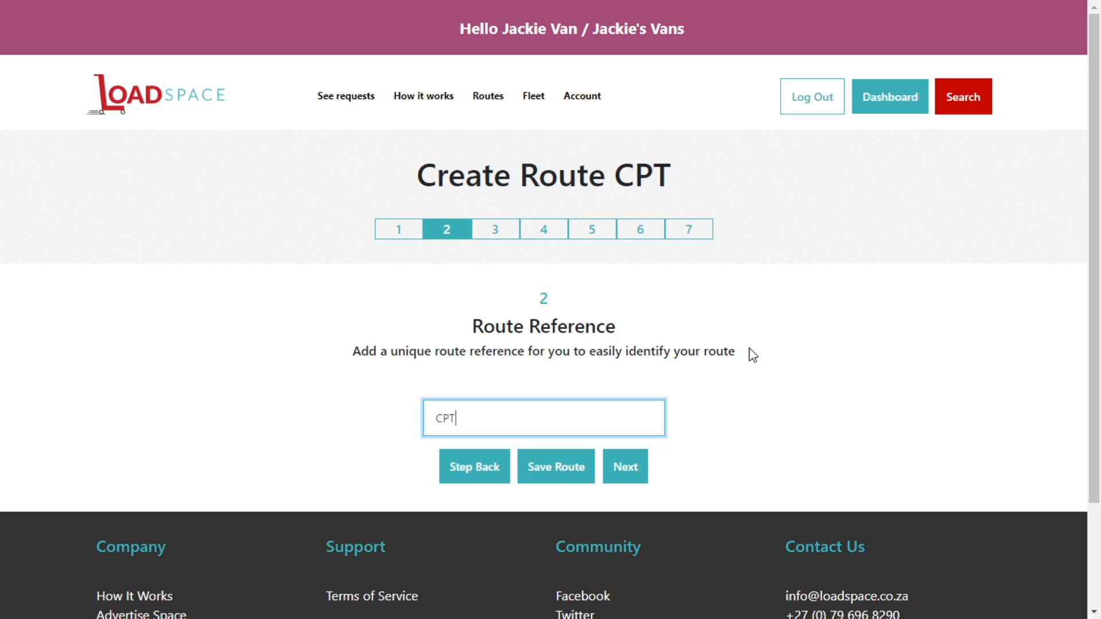
pyautogui.write('-PE-DUR')
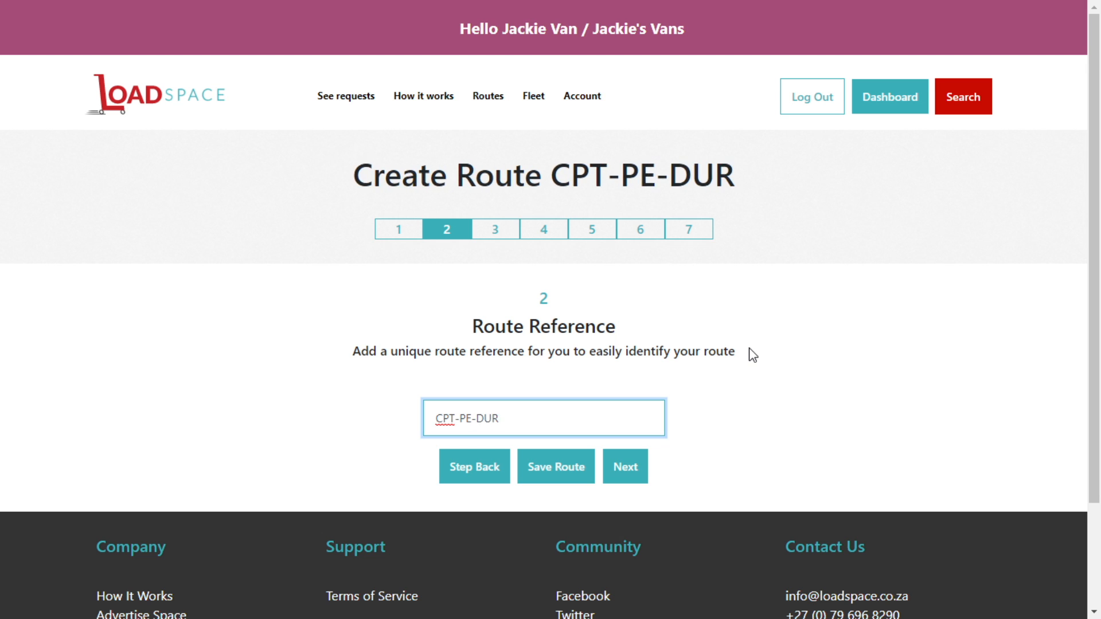
pyautogui.write('-JHB-CPT')
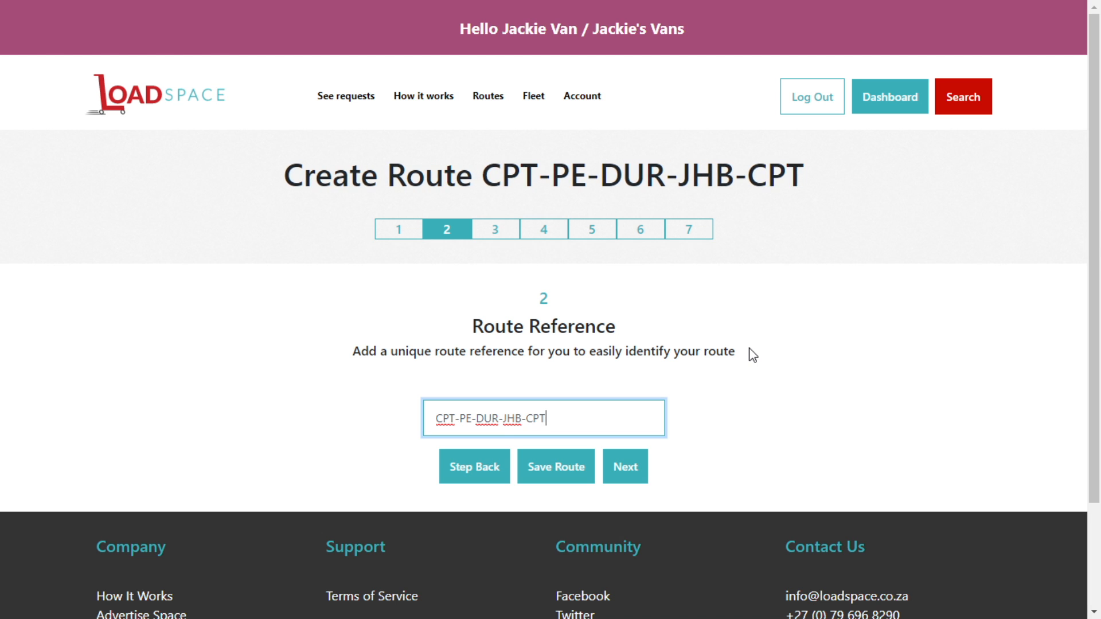
pyautogui.moveTo(490, 168); pyautogui.dragTo(800, 154)
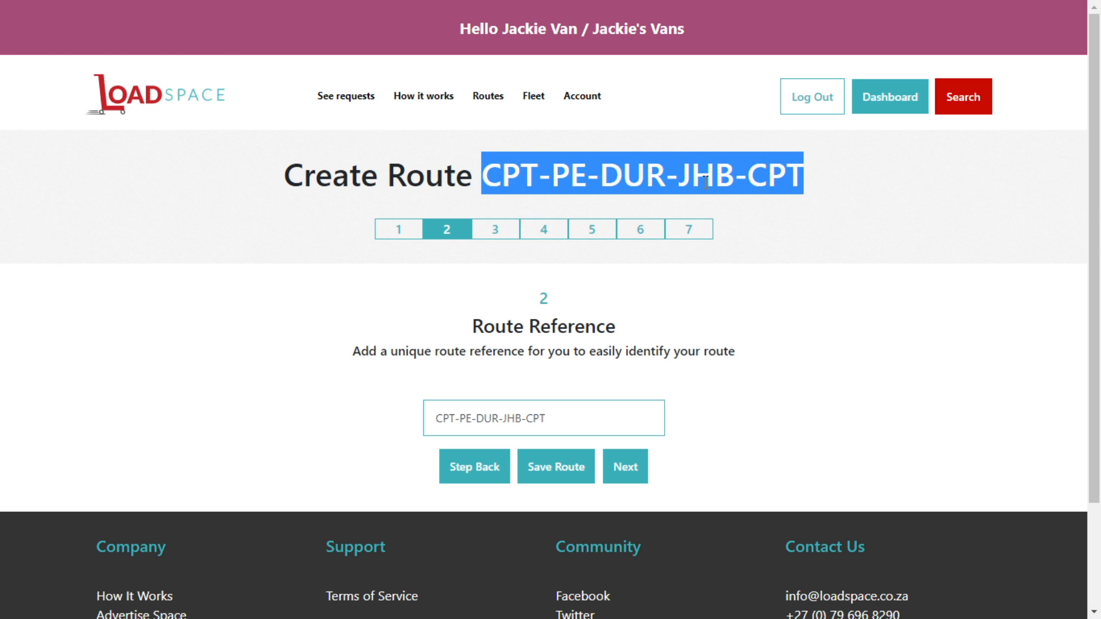
pyautogui.click(704, 179)
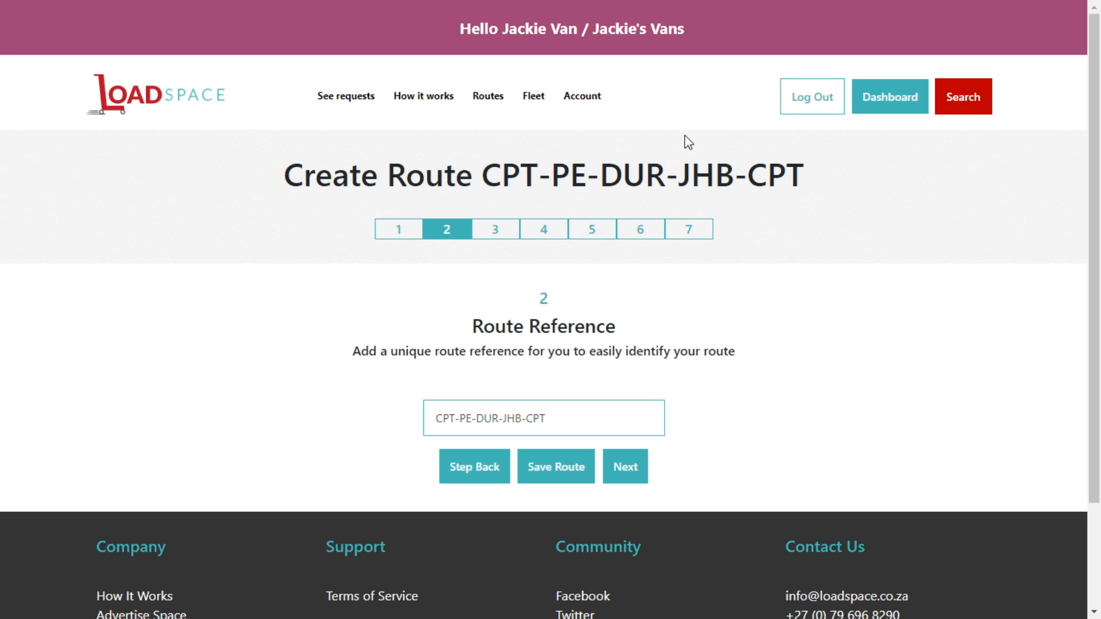
# Set Cape Town as the departure location and add it as the route's first stop.
pyautogui.click(633, 470)
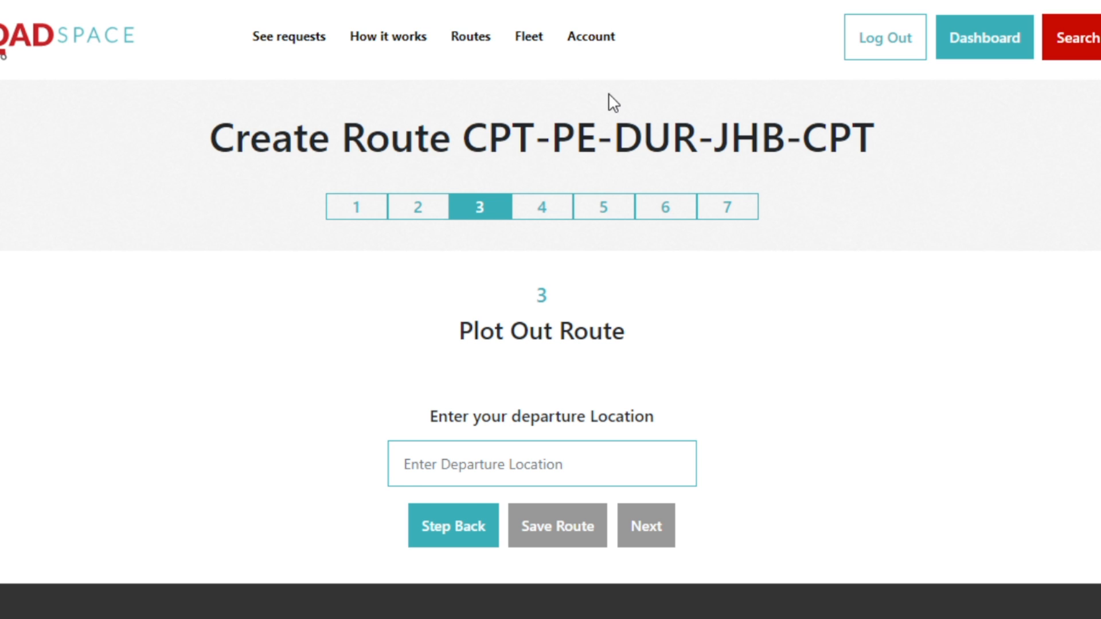
pyautogui.moveTo(472, 140); pyautogui.dragTo(887, 160)
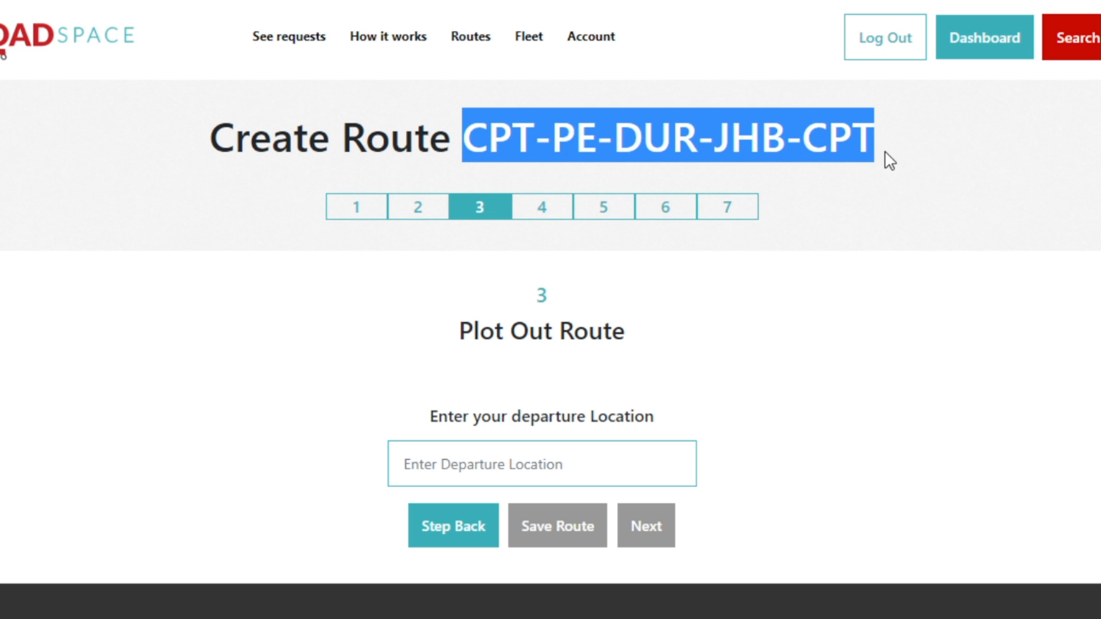
pyautogui.click(611, 143)
pyautogui.click(549, 477)
pyautogui.write('cape')
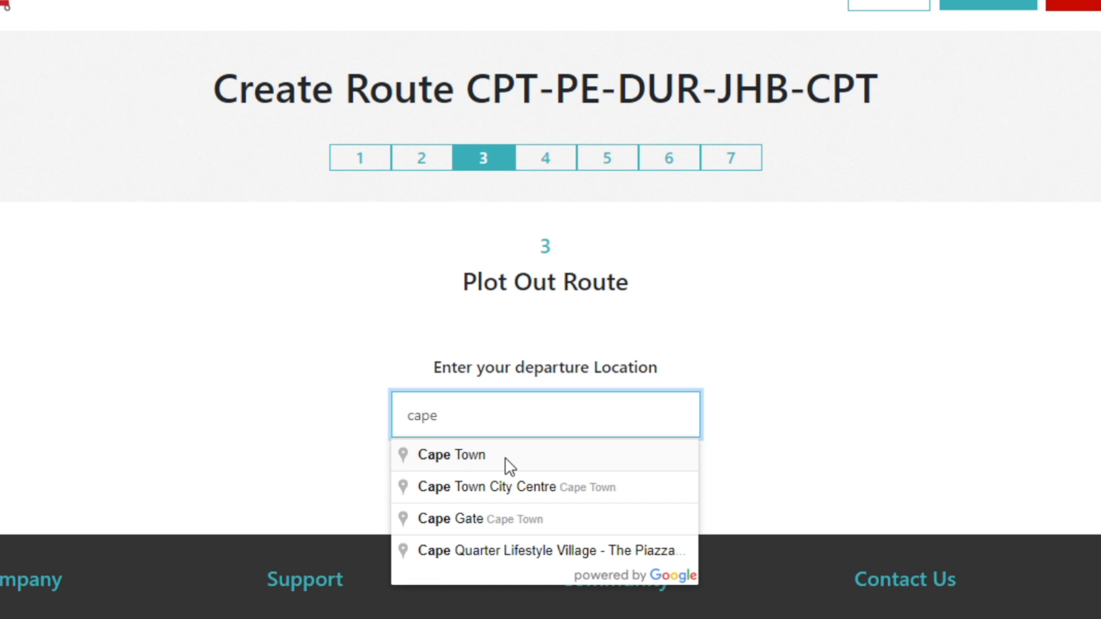
pyautogui.click(478, 458)
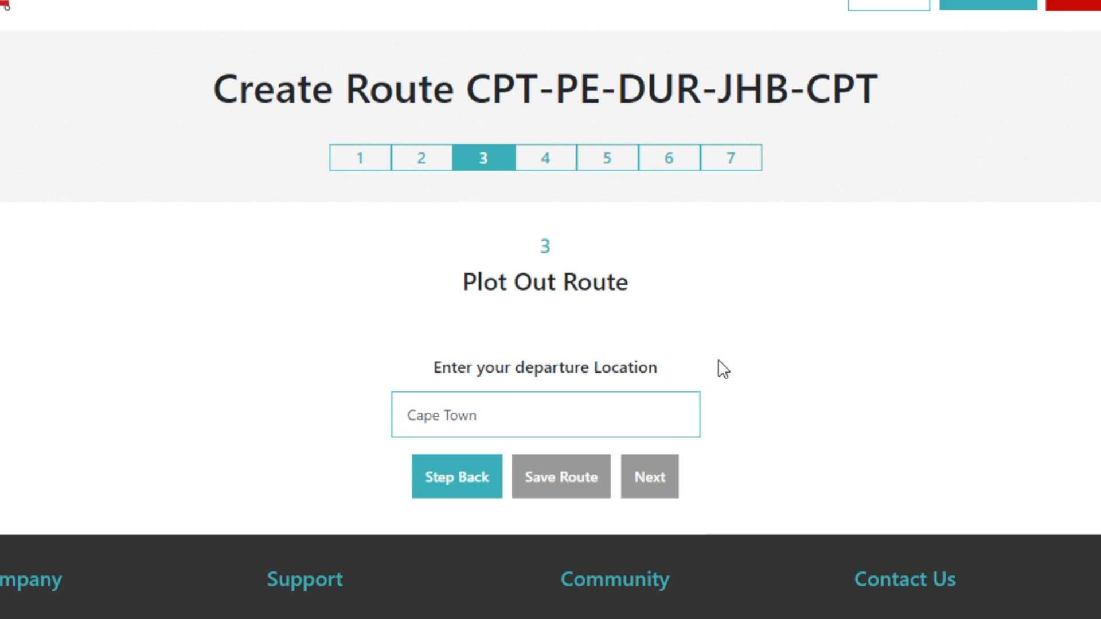
pyautogui.scroll(-3, 831, 298)
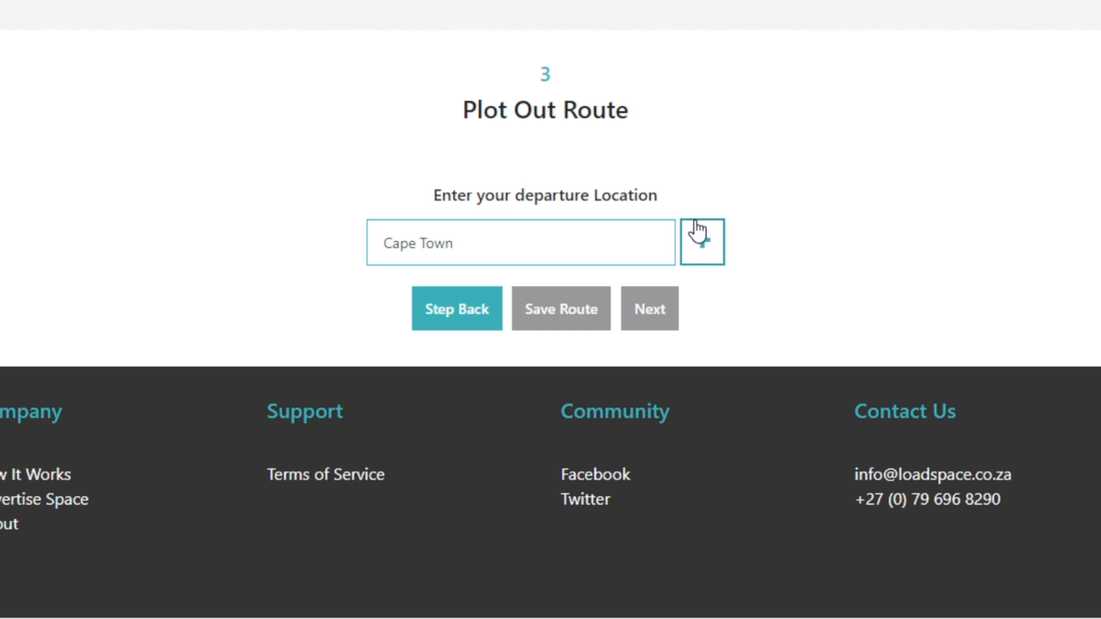
pyautogui.click(708, 247)
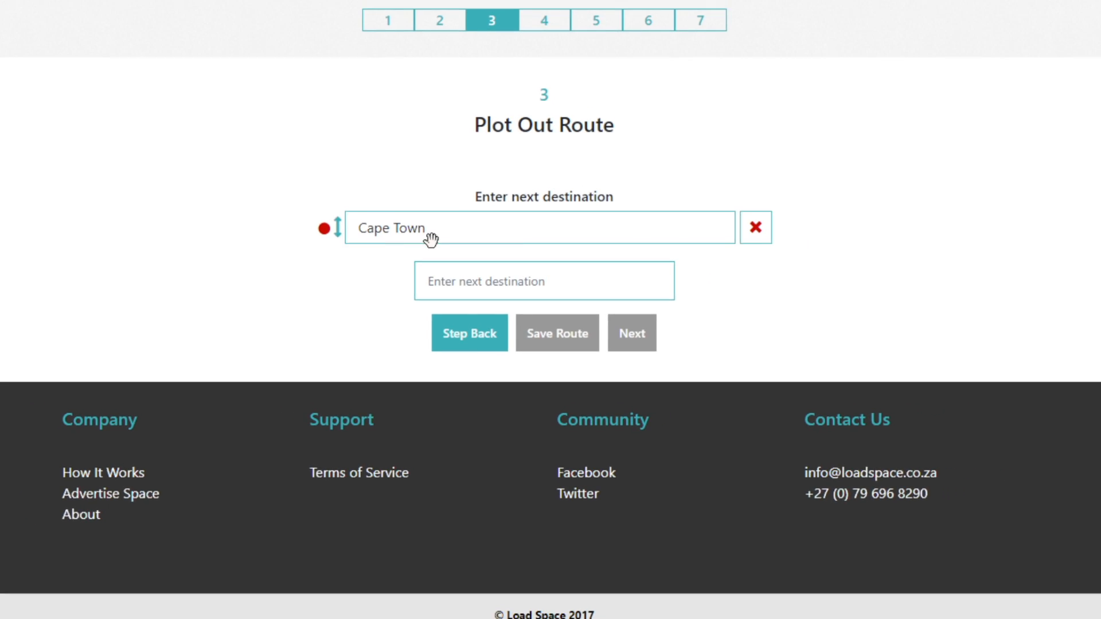
pyautogui.scroll(3, 845, 298)
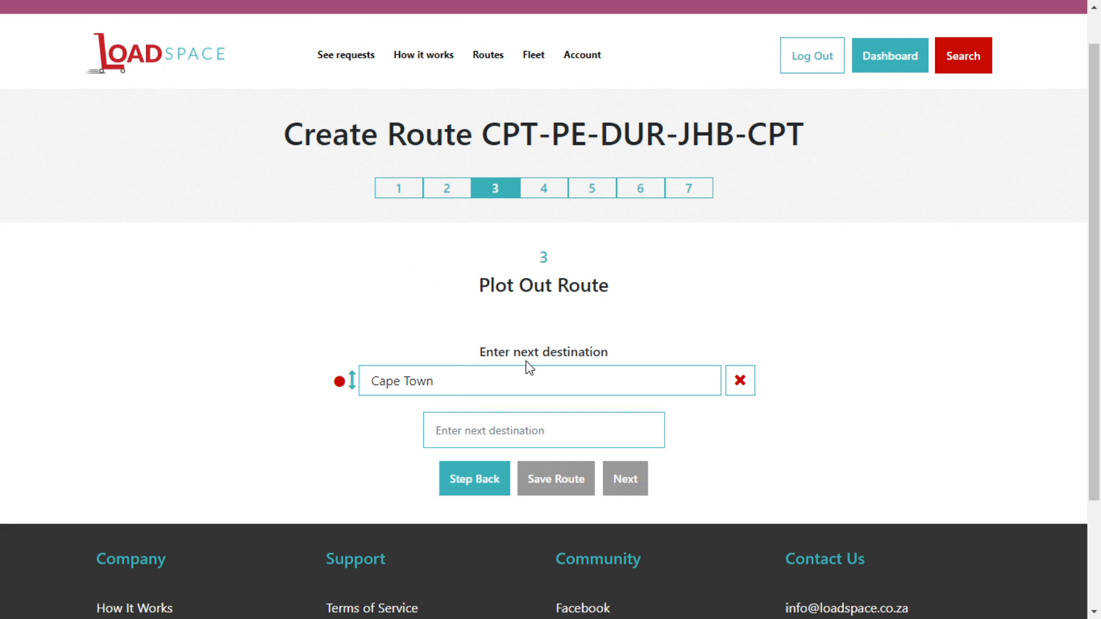
# Enter Port Elizabeth as the next destination.
pyautogui.click(550, 430)
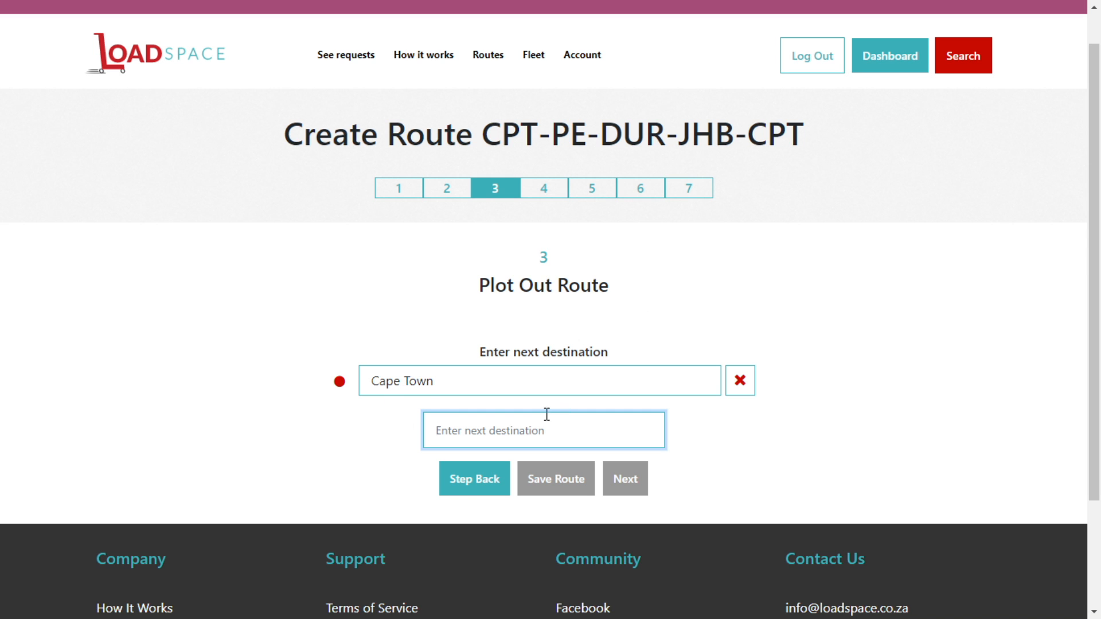
pyautogui.doubleClick(565, 135)
pyautogui.click(548, 414)
pyautogui.write('Port')
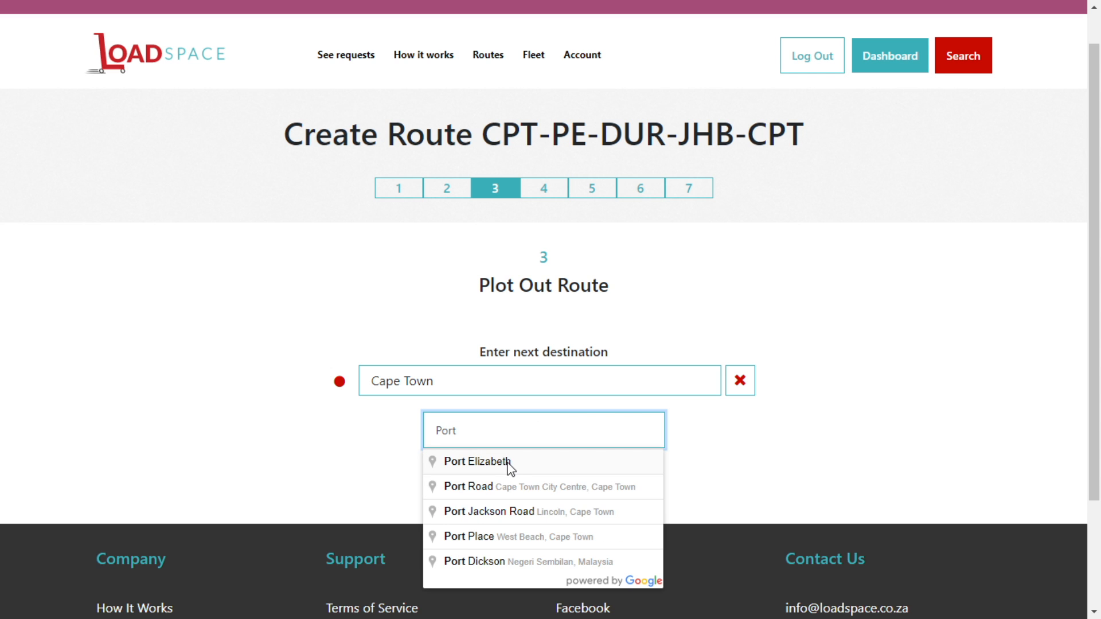
pyautogui.click(507, 462)
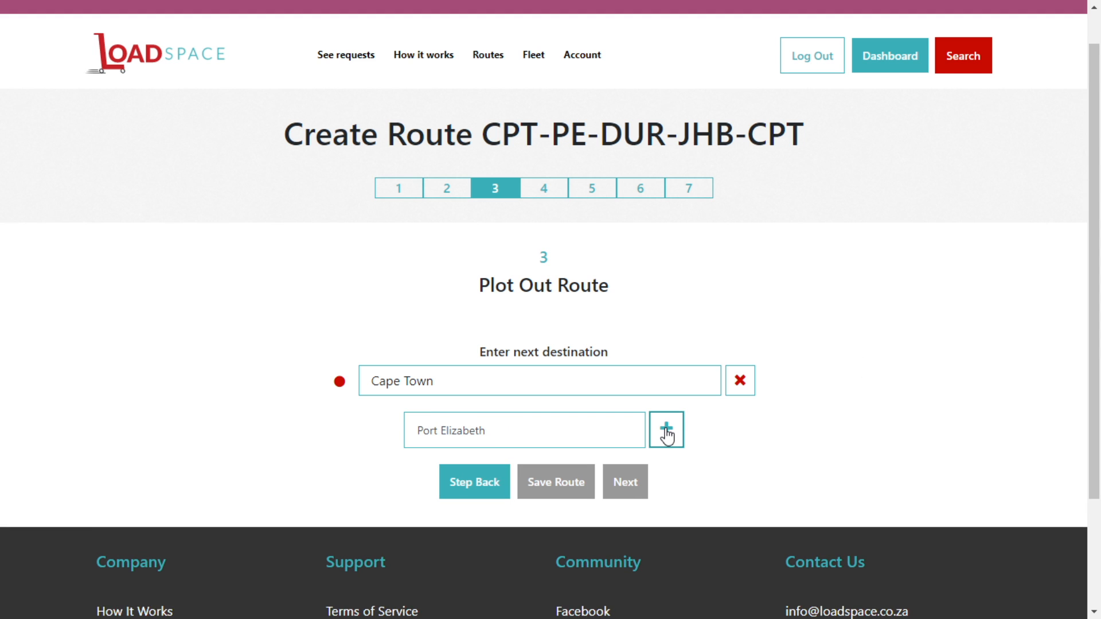
# Add Port Elizabeth, Durban and Johannesburg as stops two to four.
pyautogui.click(666, 430)
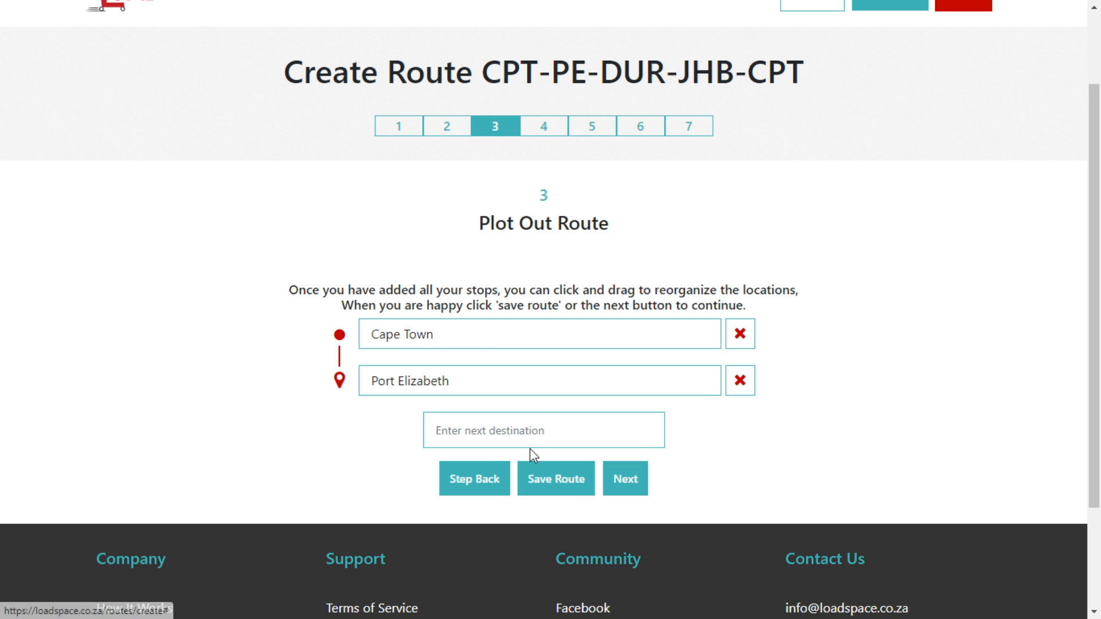
pyautogui.click(503, 430)
pyautogui.write('Durb')
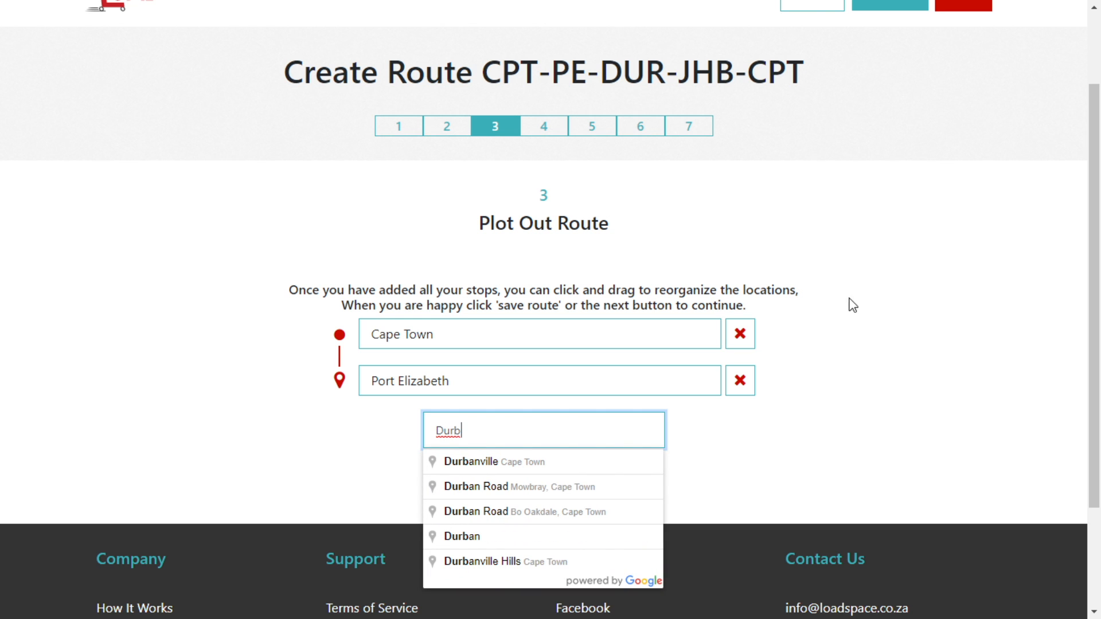
pyautogui.click(500, 541)
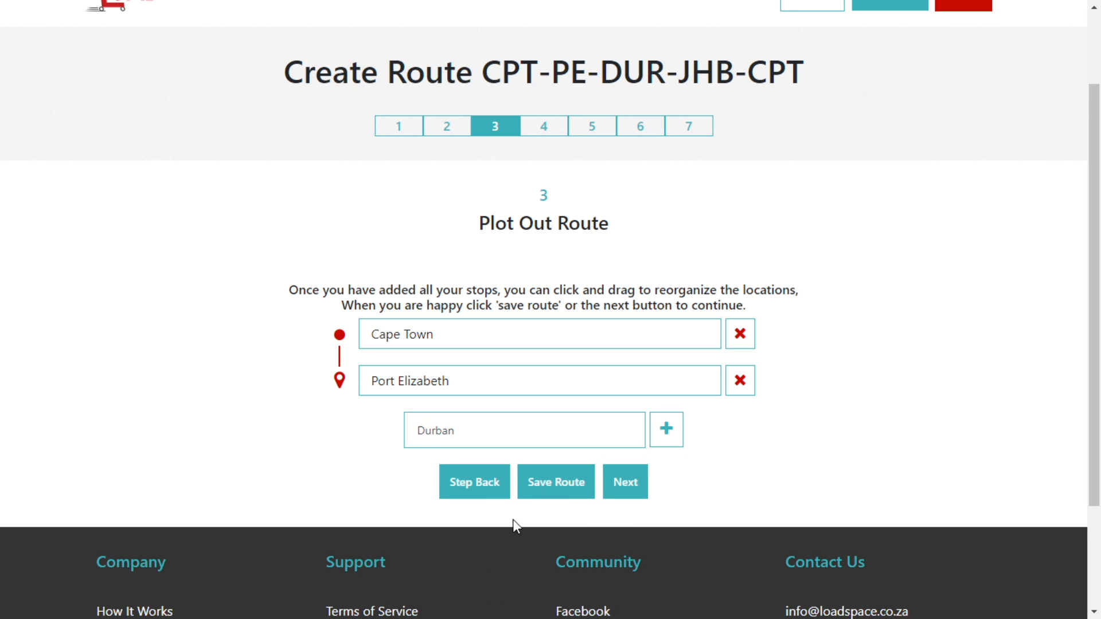
pyautogui.write('Johann')
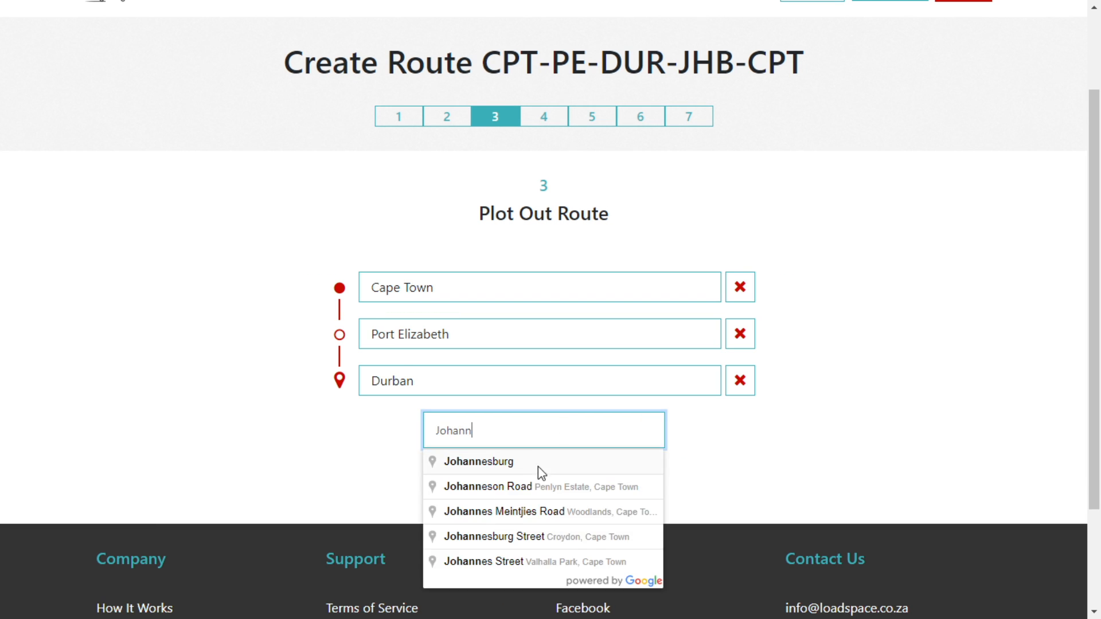
pyautogui.click(535, 466)
pyautogui.click(665, 437)
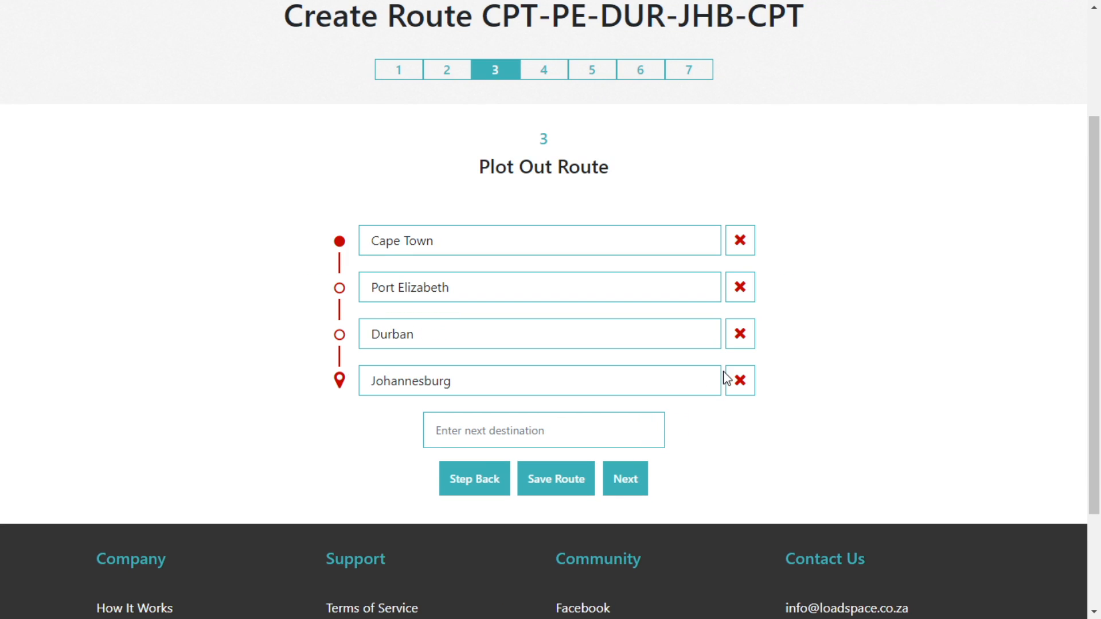
# Add Cape Town as the returning fifth stop and save the stops.
pyautogui.click(448, 434)
pyautogui.write('Cape')
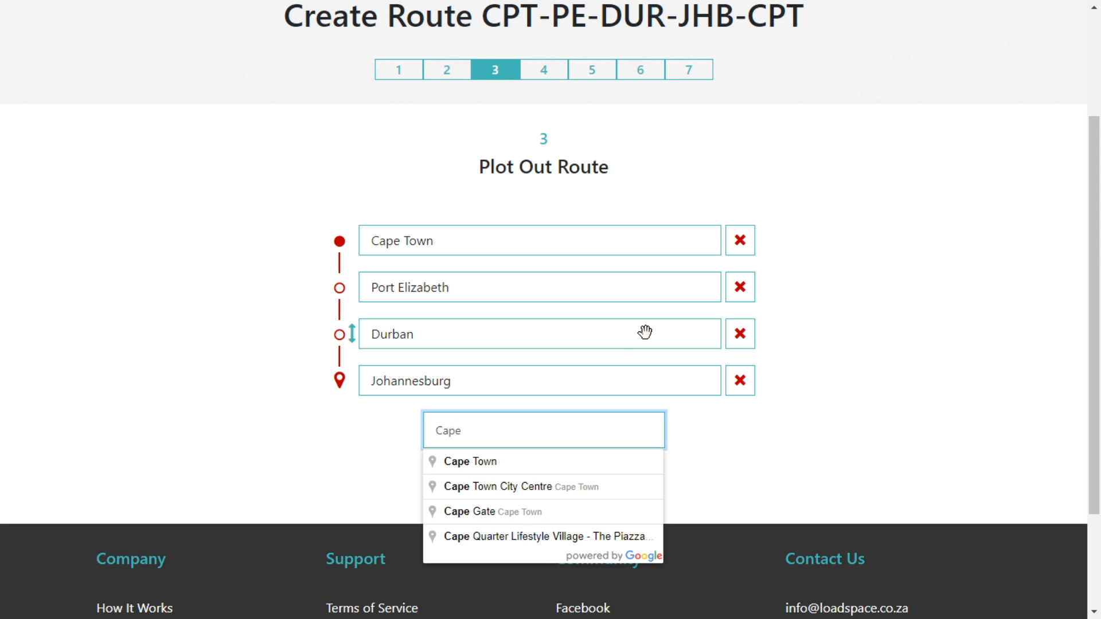
pyautogui.click(485, 460)
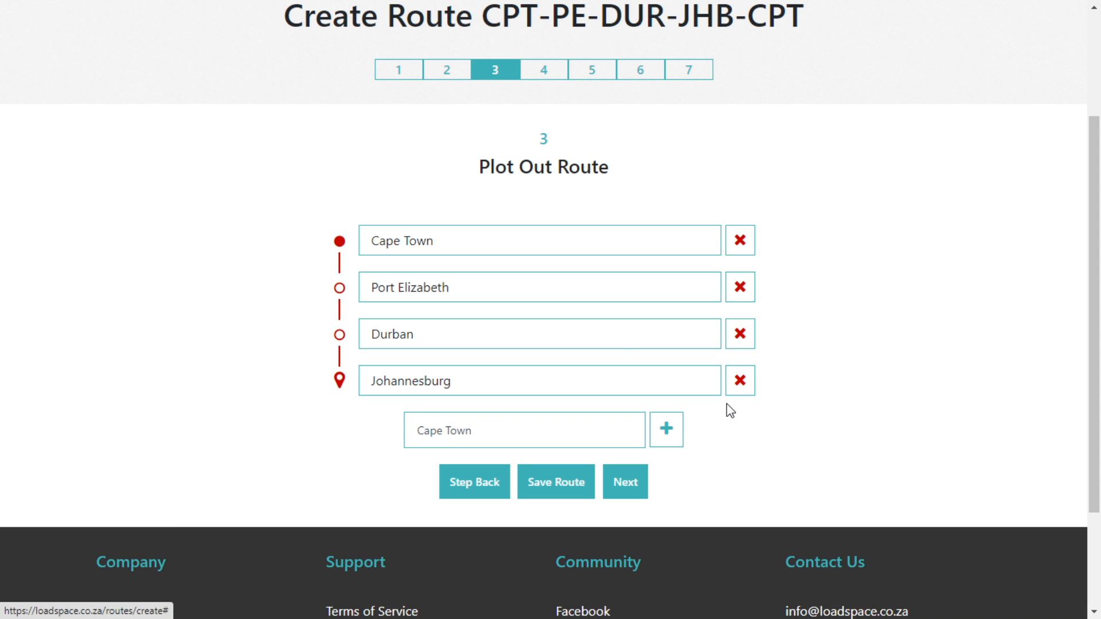
pyautogui.click(666, 429)
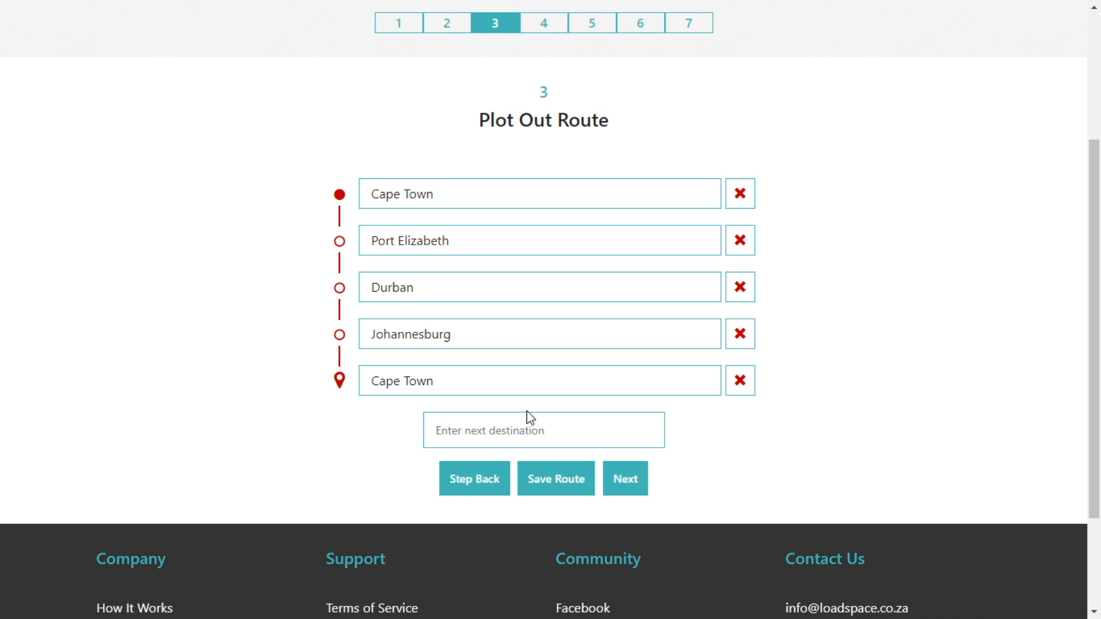
pyautogui.moveTo(437, 377)
pyautogui.mouseDown()
pyautogui.moveTo(438, 333)
pyautogui.moveTo(410, 335)
pyautogui.moveTo(382, 387)
pyautogui.moveTo(386, 400)
pyautogui.mouseUp()
pyautogui.click(629, 486)
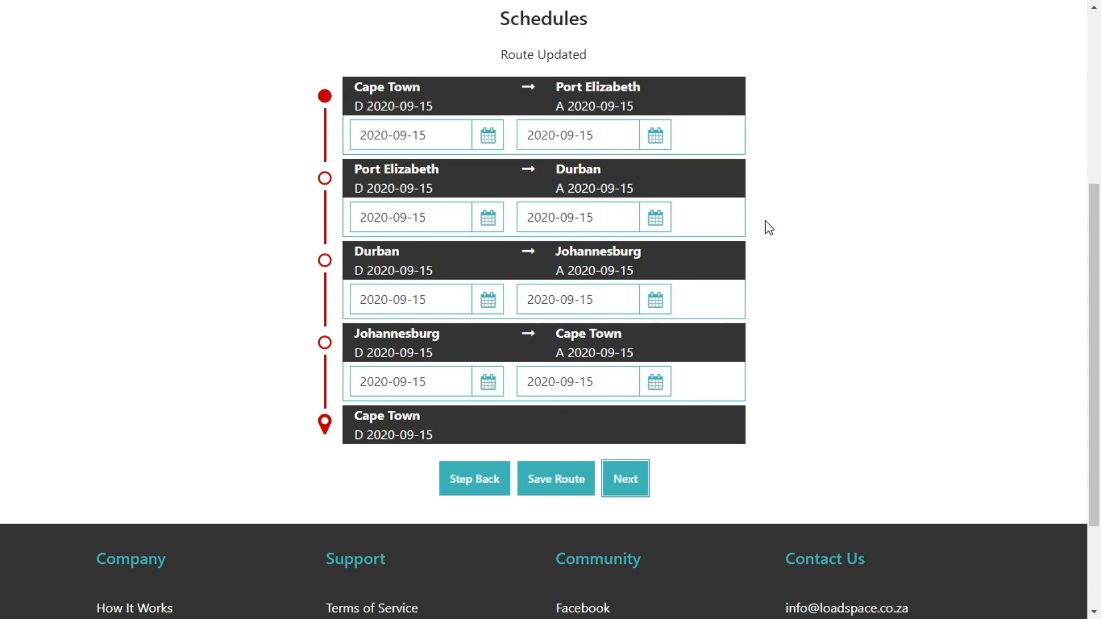
# Date Cape Town departure 1 October, Port Elizabeth 2 October, Durban arrival 3 October 2020.
pyautogui.scroll(2, 768, 228)
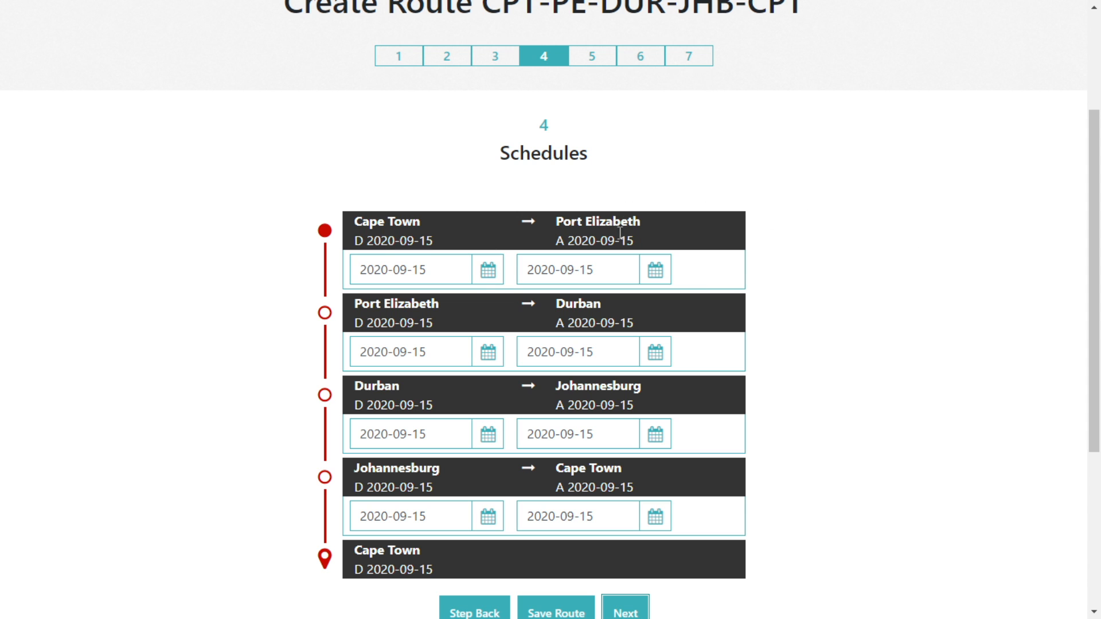
pyautogui.click(488, 269)
pyautogui.click(589, 305)
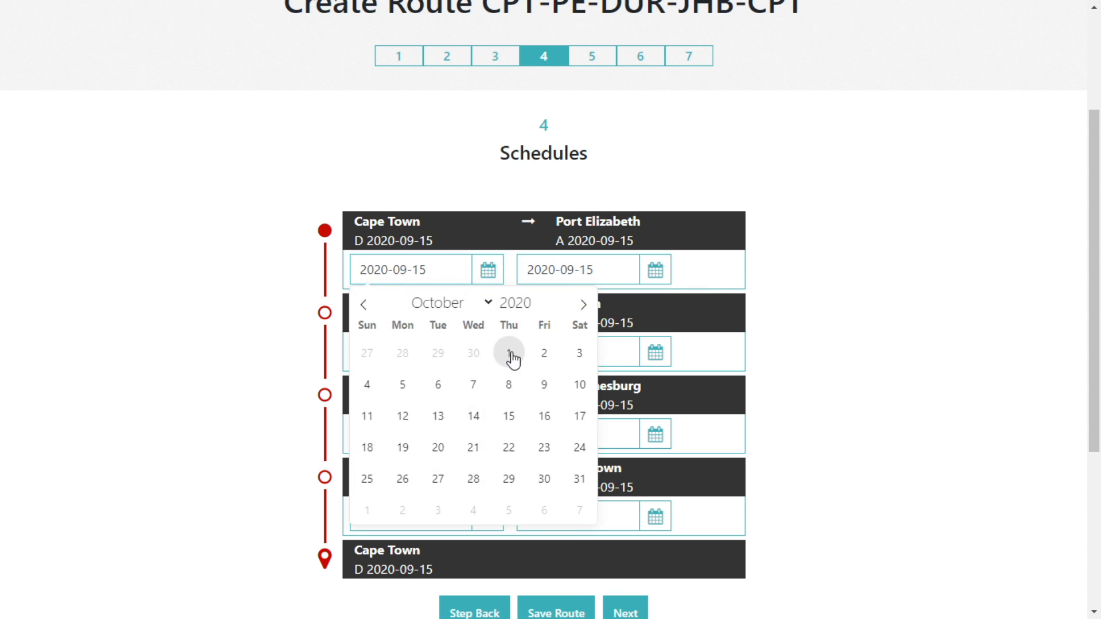
pyautogui.click(509, 352)
pyautogui.click(619, 279)
pyautogui.click(750, 305)
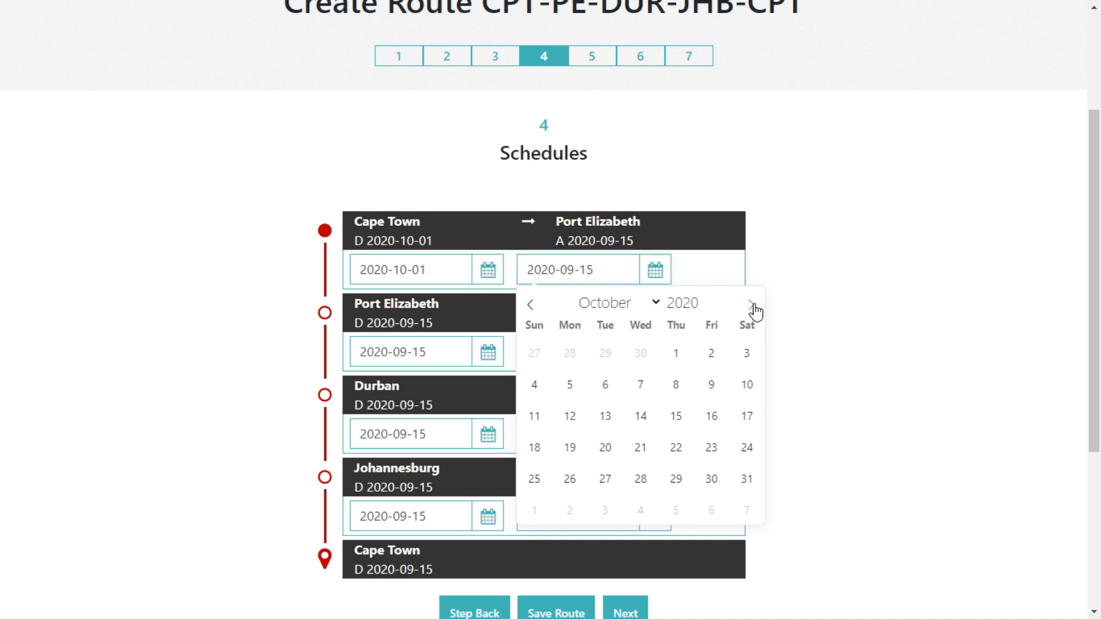
pyautogui.click(711, 363)
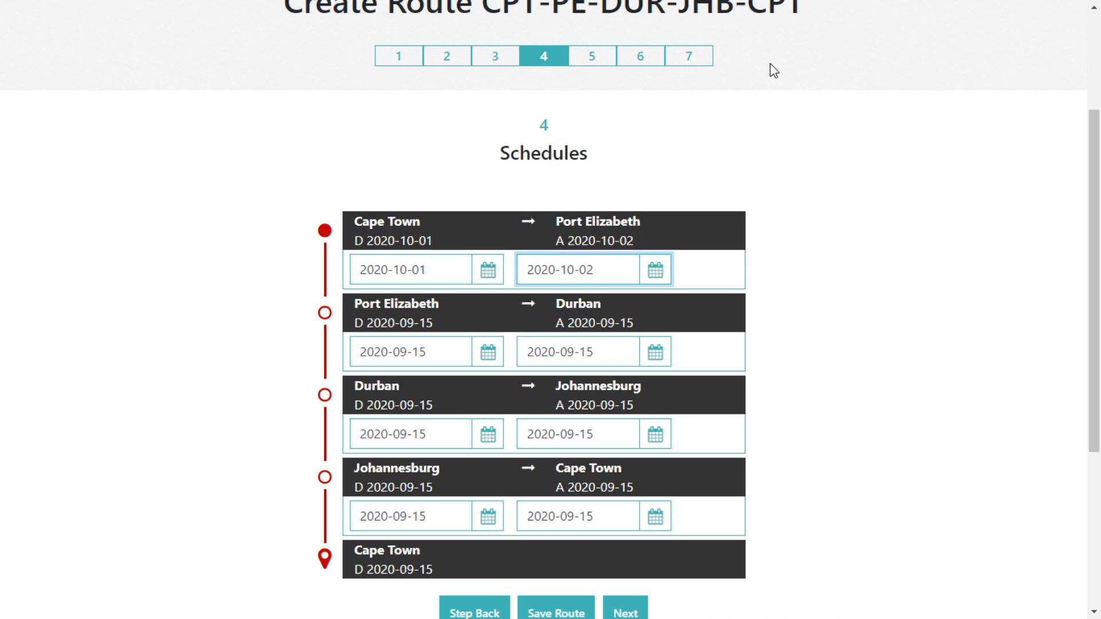
pyautogui.click(456, 352)
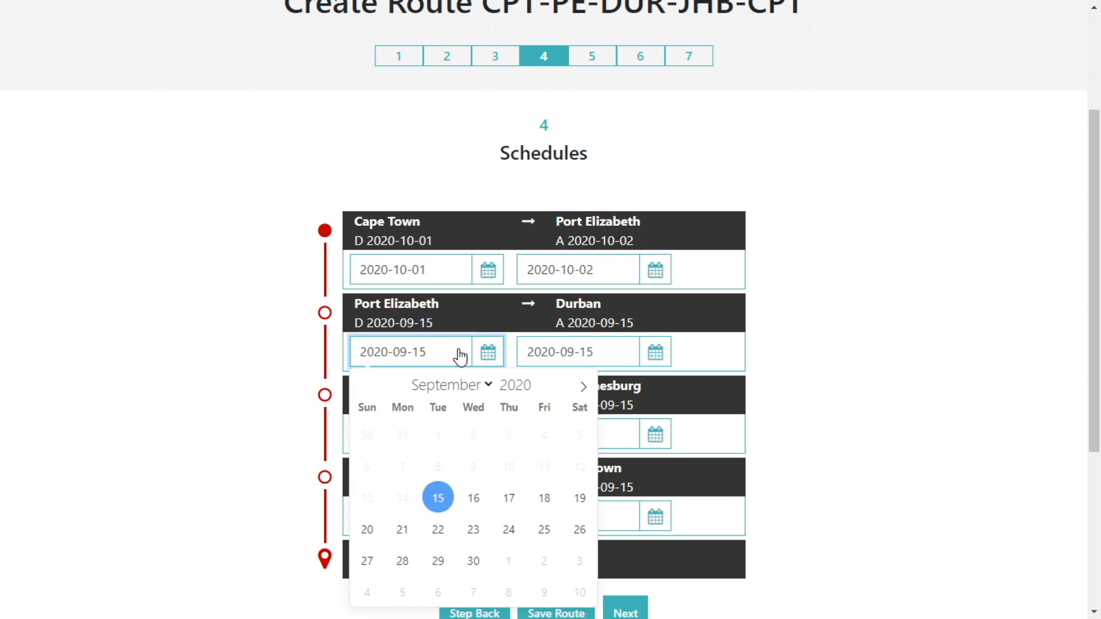
pyautogui.click(583, 387)
pyautogui.click(544, 435)
pyautogui.click(605, 364)
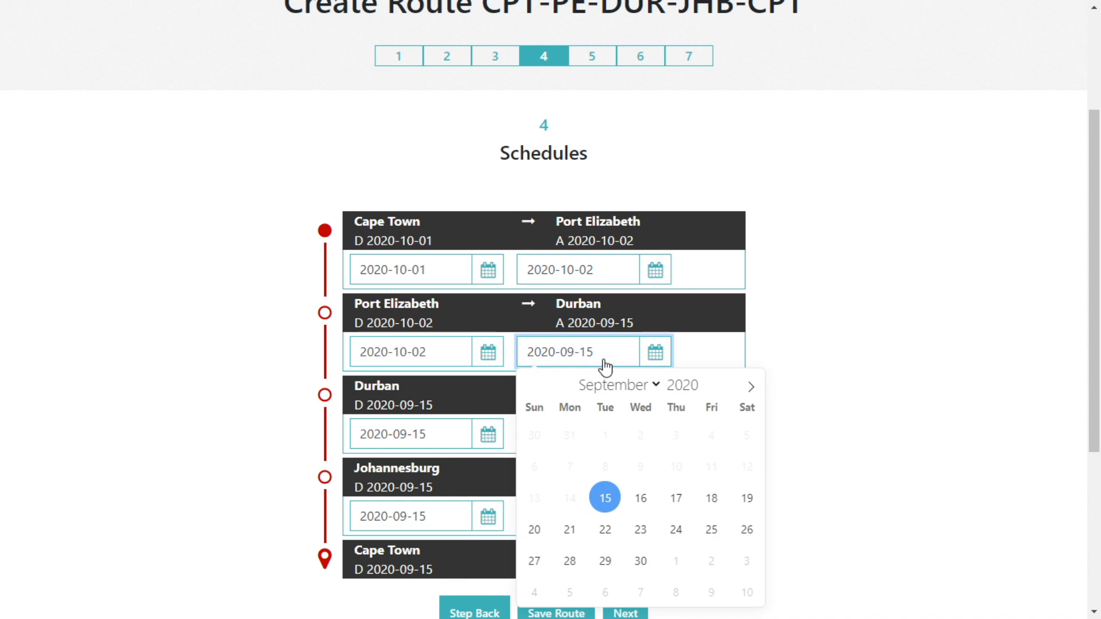
pyautogui.click(750, 387)
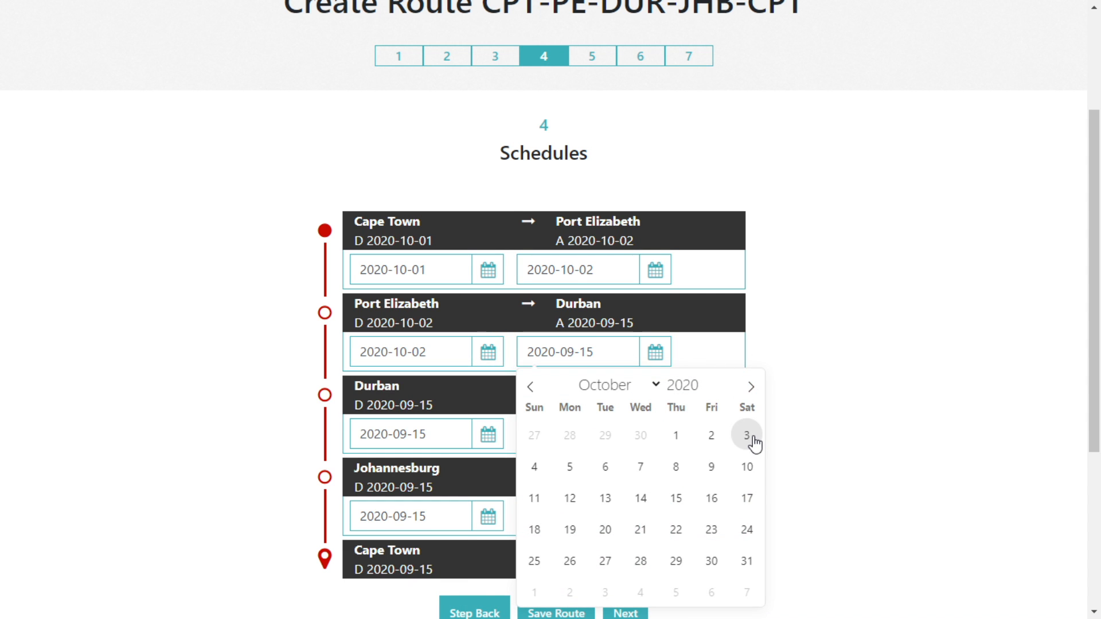
pyautogui.click(752, 440)
# Date Durban departure 3 Oct, Johannesburg 4–5 Oct, Cape Town arrival 6 Oct 2020, then continue.
pyautogui.scroll(-2, 787, 334)
pyautogui.click(431, 303)
pyautogui.click(583, 334)
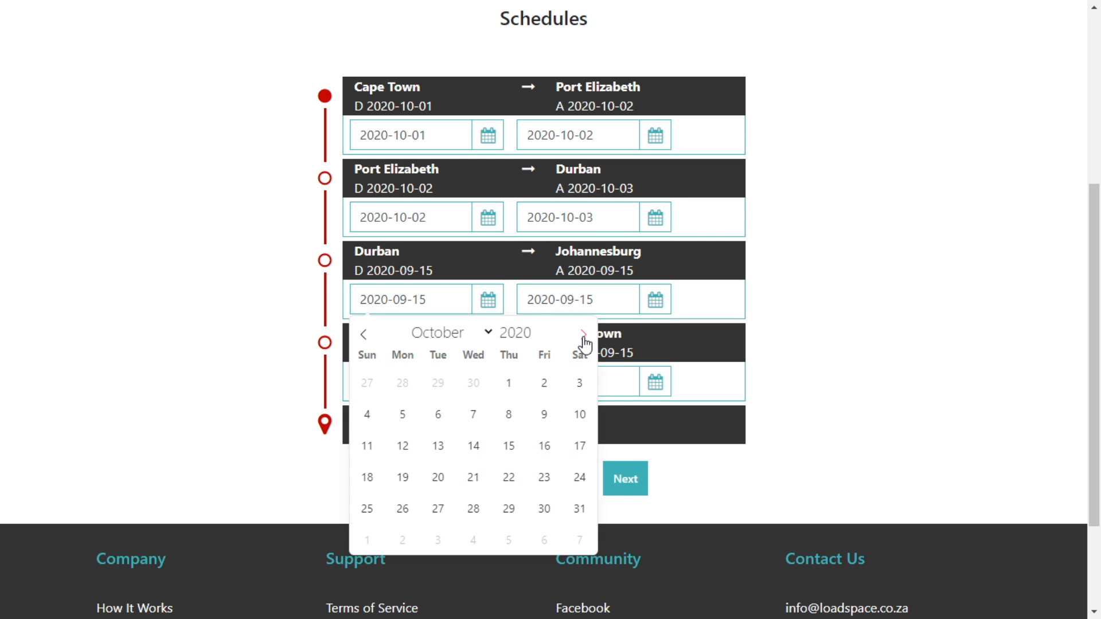
pyautogui.click(579, 382)
pyautogui.click(656, 303)
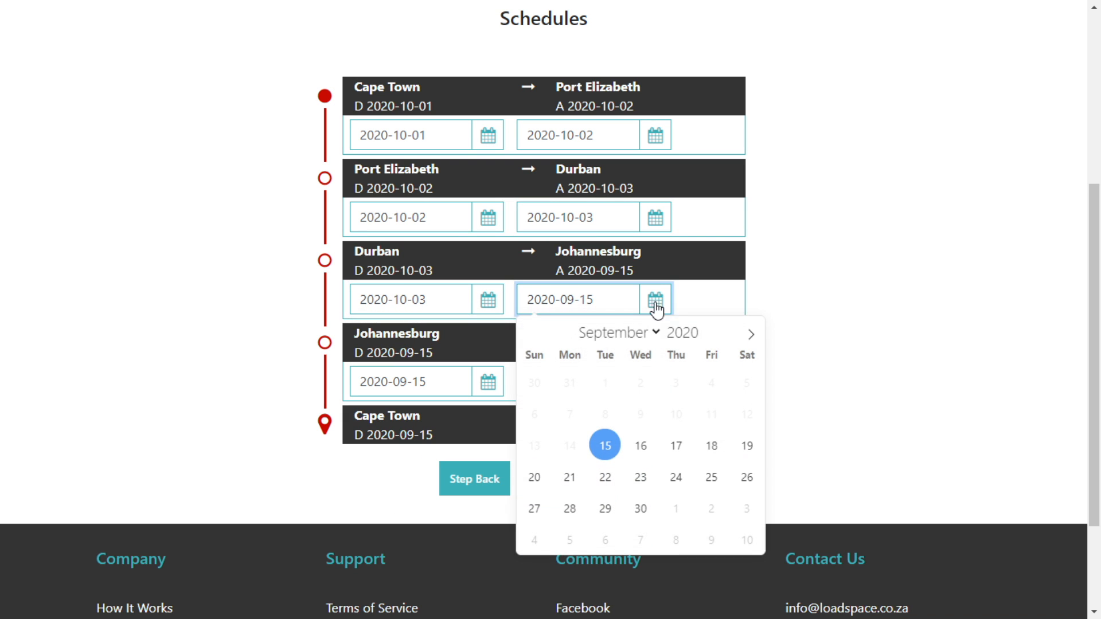
pyautogui.click(751, 334)
pyautogui.click(534, 414)
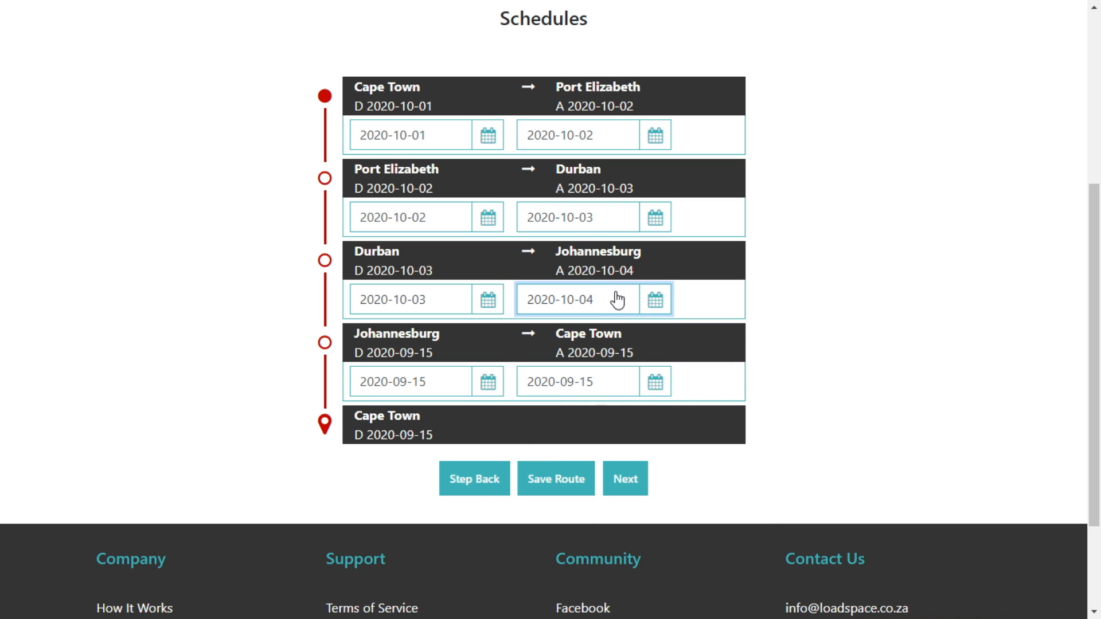
pyautogui.click(442, 391)
pyautogui.click(583, 144)
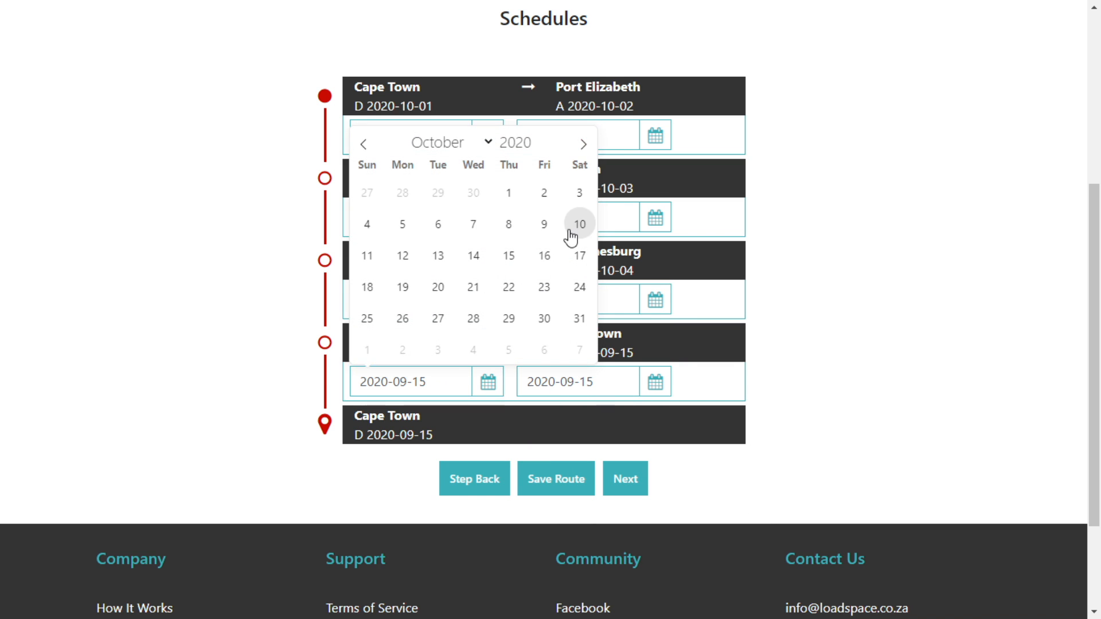
pyautogui.click(392, 229)
pyautogui.click(614, 381)
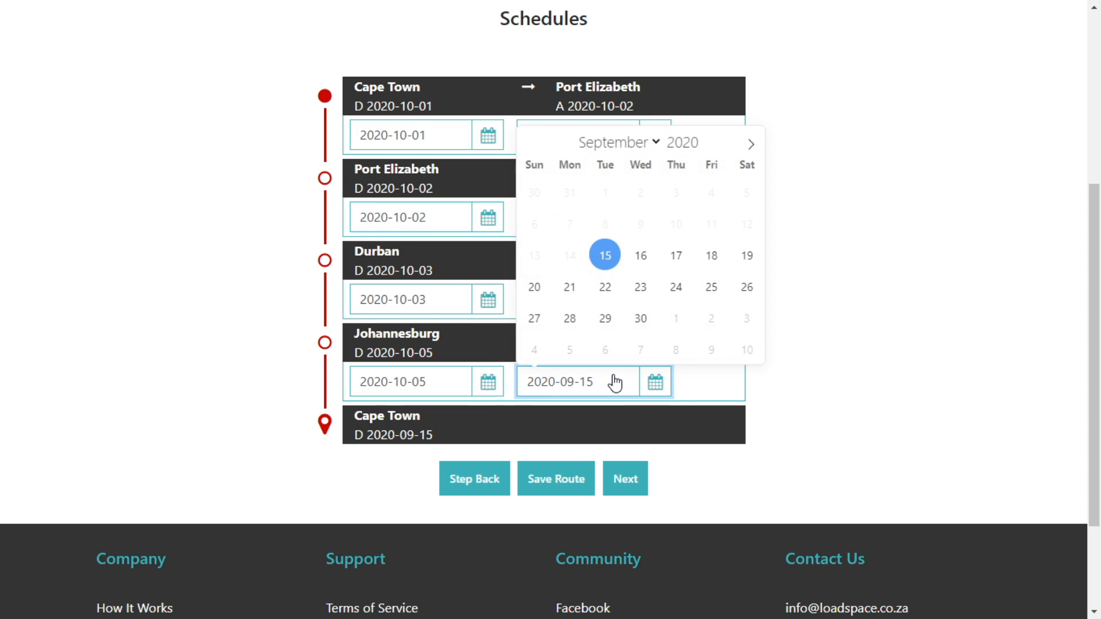
pyautogui.click(750, 144)
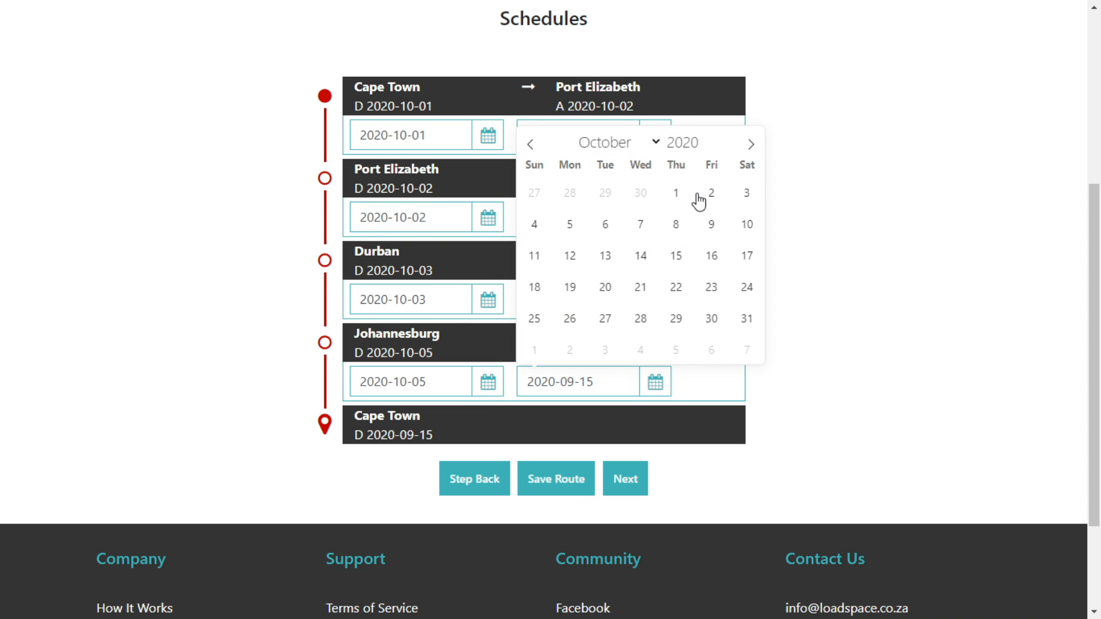
pyautogui.click(605, 224)
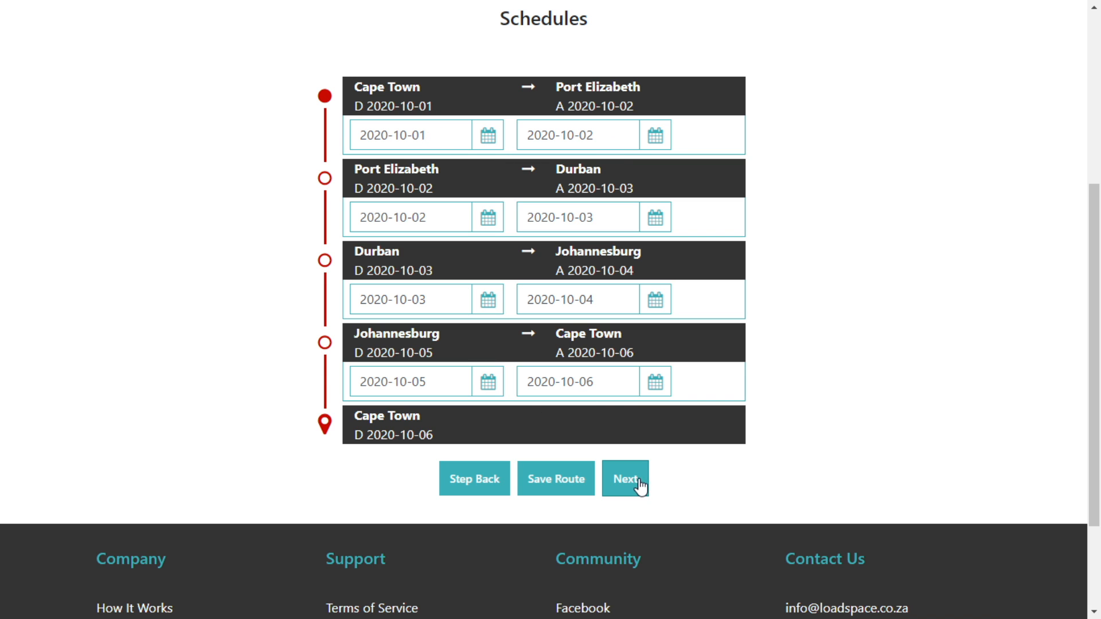
pyautogui.click(633, 489)
# Give the Cape Town–Port Elizabeth leg 5 units and Port Elizabeth–Durban 6 units.
pyautogui.scroll(3, 783, 404)
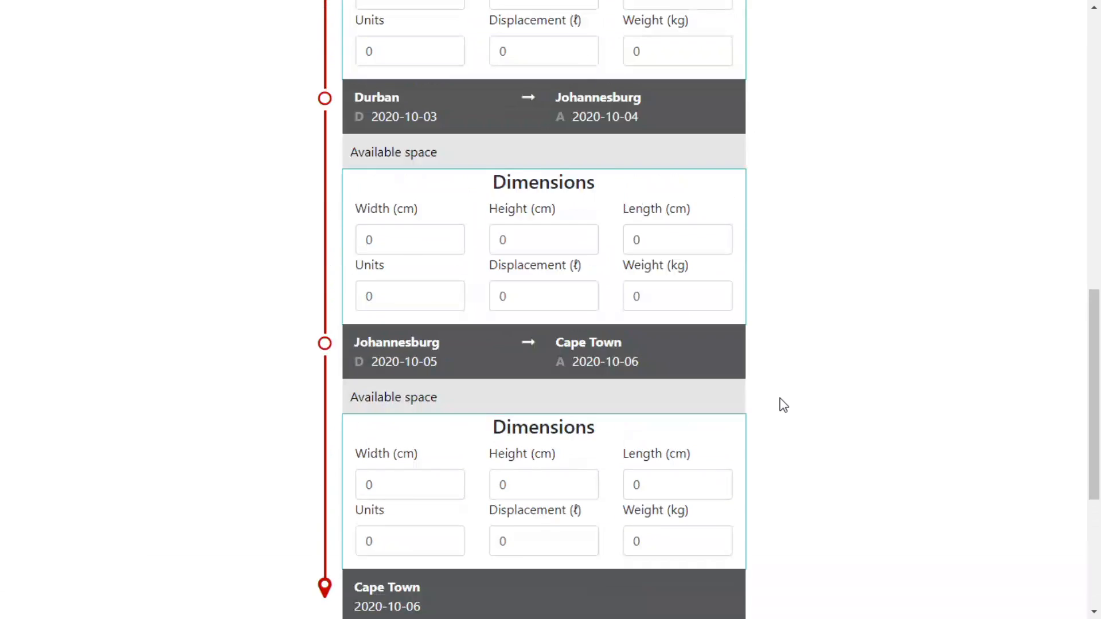
pyautogui.scroll(10, 783, 405)
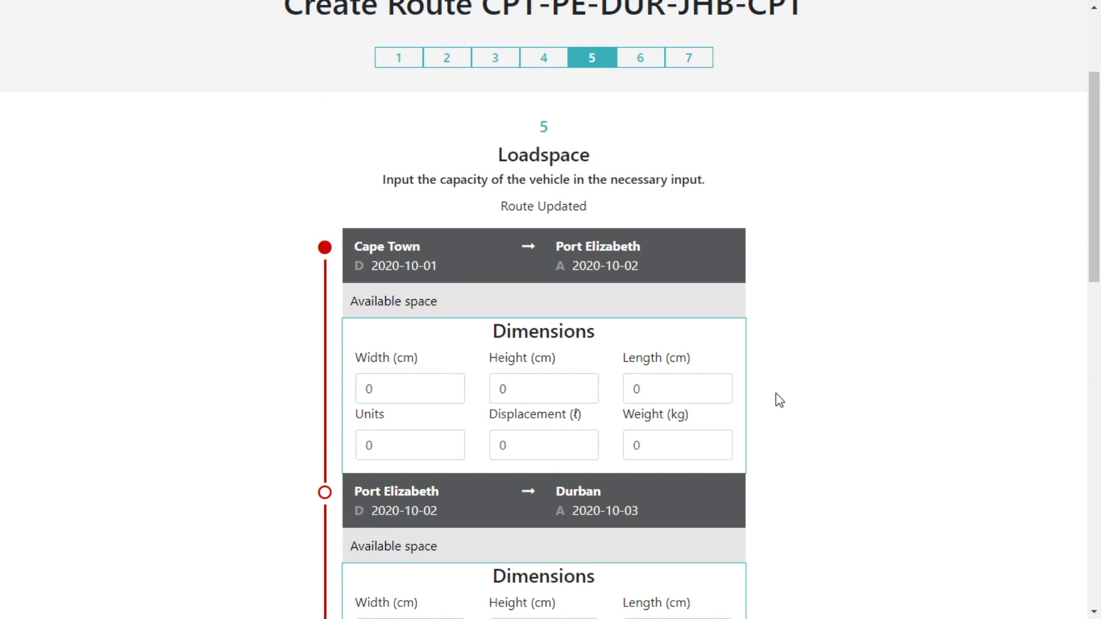
pyautogui.scroll(-2, 676, 359)
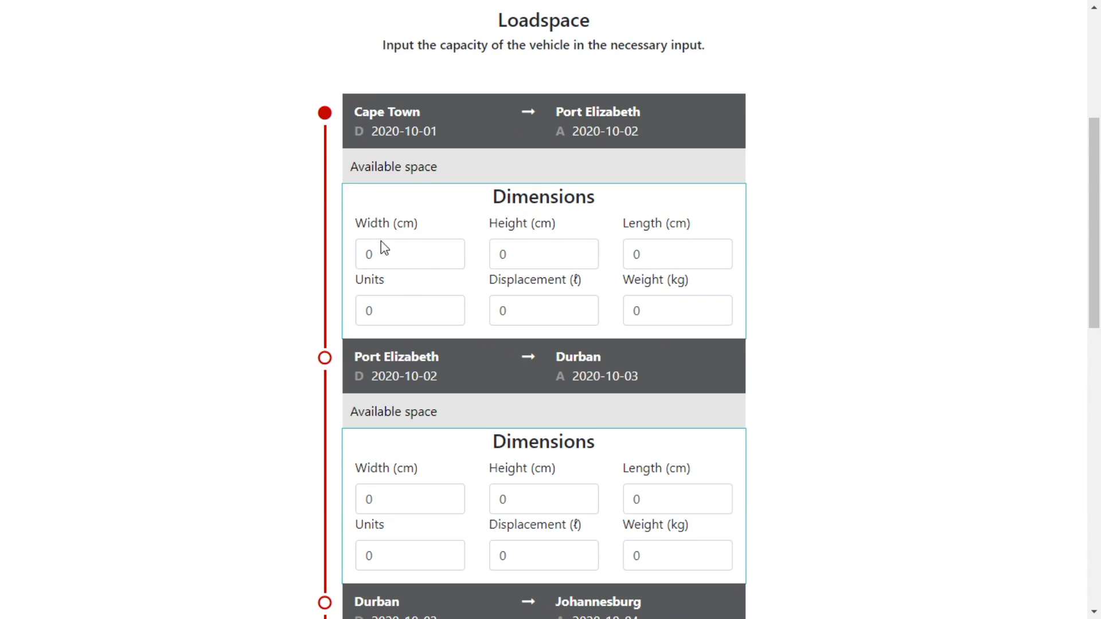
pyautogui.scroll(-7, 678, 221)
pyautogui.scroll(7, 516, 218)
pyautogui.scroll(-11, 644, 401)
pyautogui.scroll(12, 644, 401)
pyautogui.scroll(-2, 411, 403)
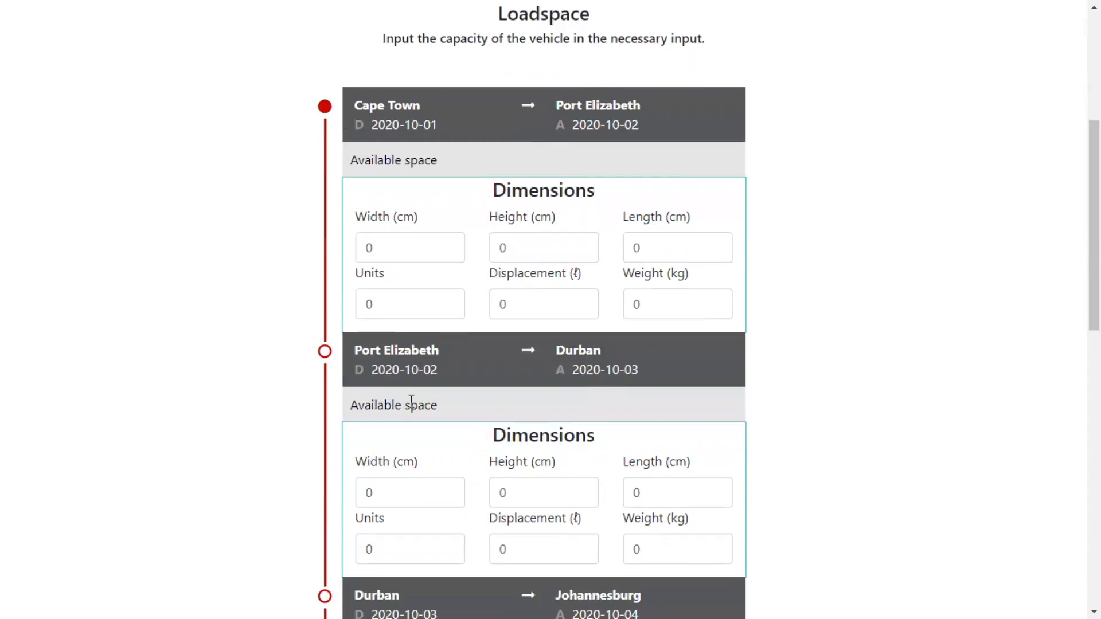
pyautogui.scroll(-2, 479, 290)
pyautogui.click(407, 170)
pyautogui.write('5')
pyautogui.click(407, 410)
pyautogui.write('6')
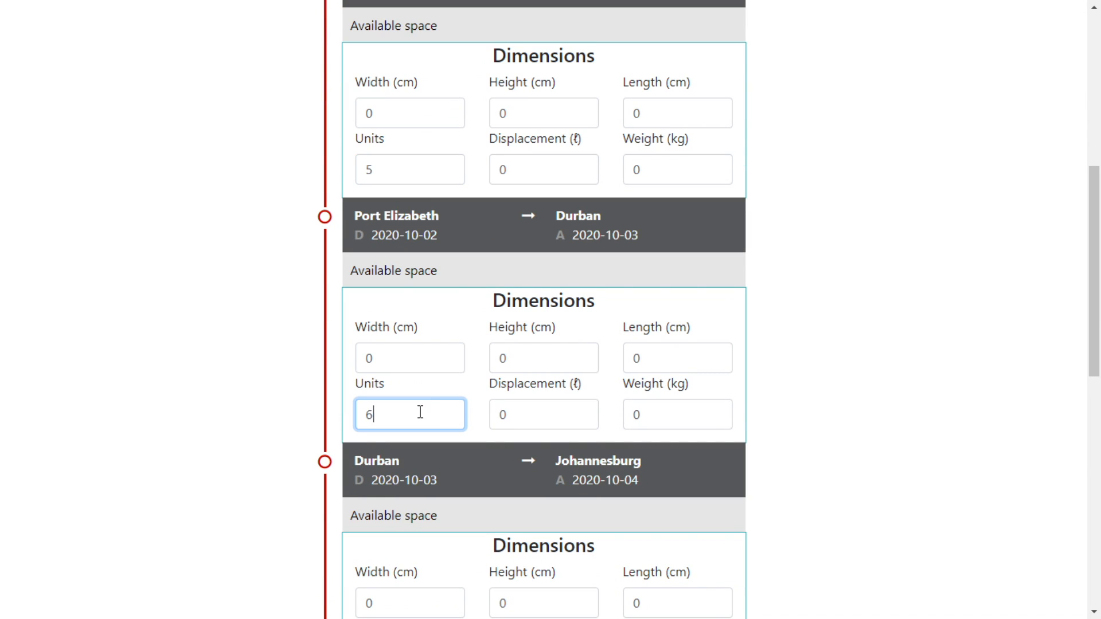
# Give the Durban–Johannesburg leg 7 units and Johannesburg–Cape Town 20 units, then save.
pyautogui.scroll(-4, 405, 390)
pyautogui.click(402, 381)
pyautogui.press('BackSpace')
pyautogui.write('7')
pyautogui.scroll(-2, 432, 430)
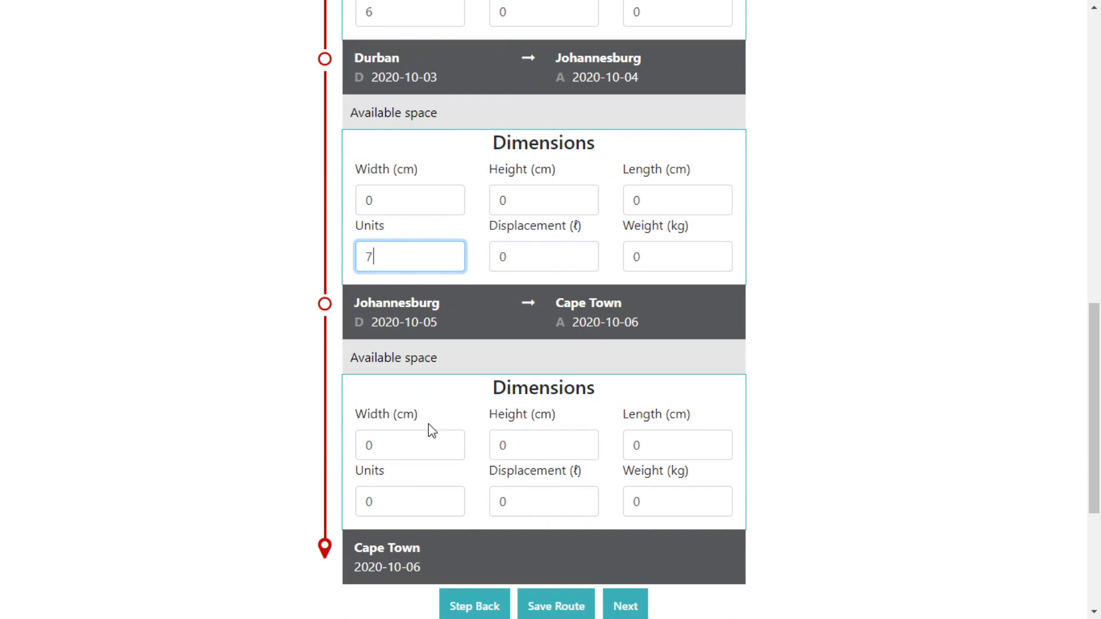
pyautogui.click(411, 503)
pyautogui.scroll(-2, 542, 442)
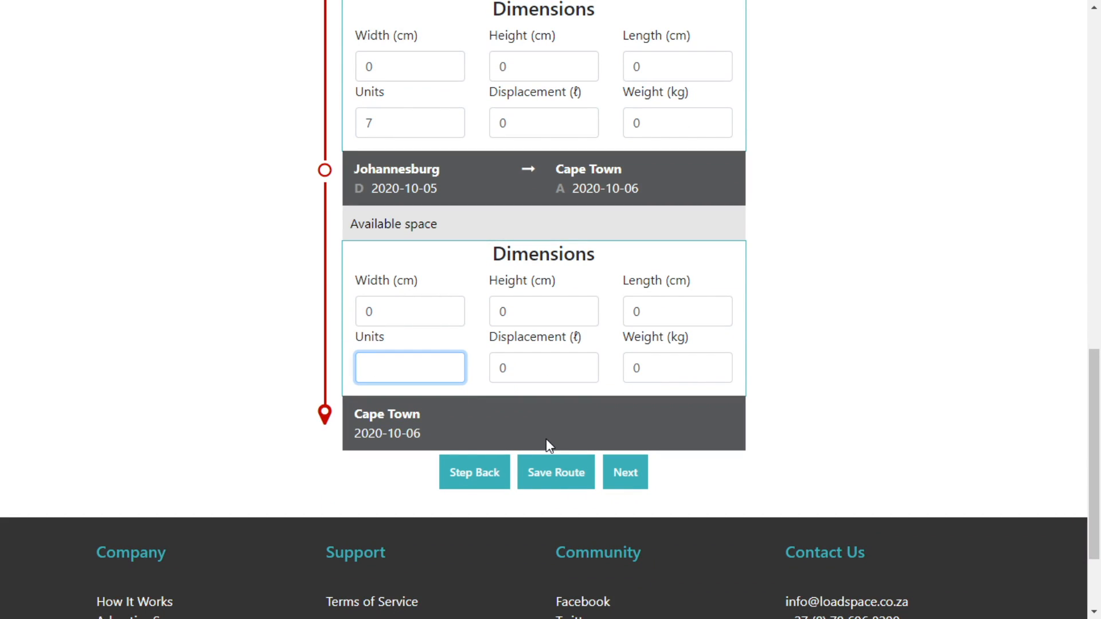
pyautogui.write('20')
pyautogui.scroll(8, 706, 446)
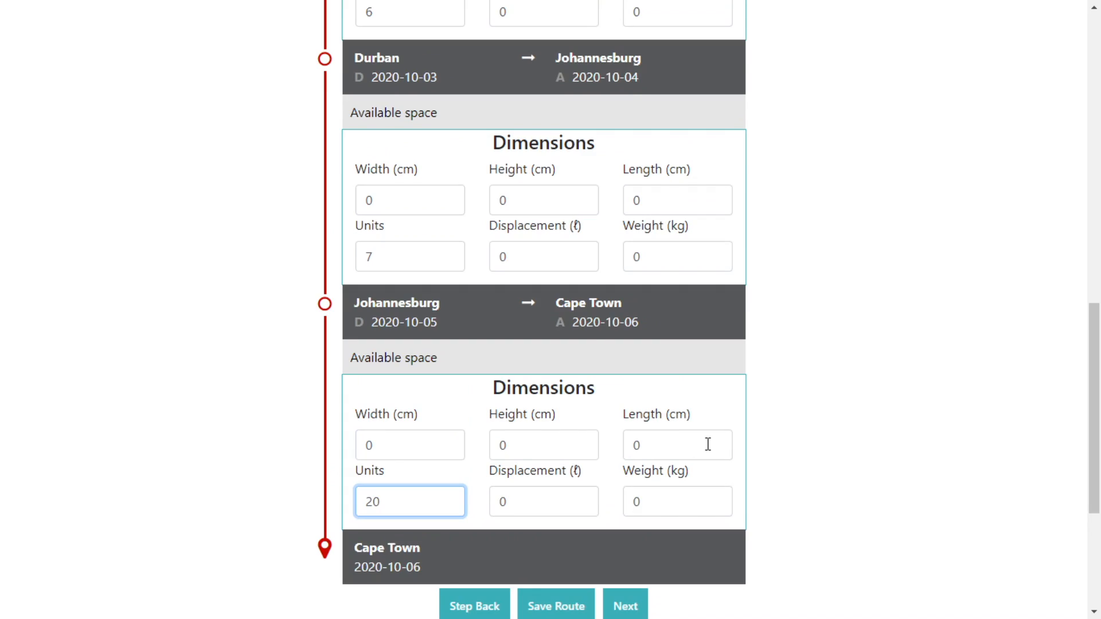
pyautogui.scroll(4, 707, 443)
pyautogui.scroll(-4, 597, 411)
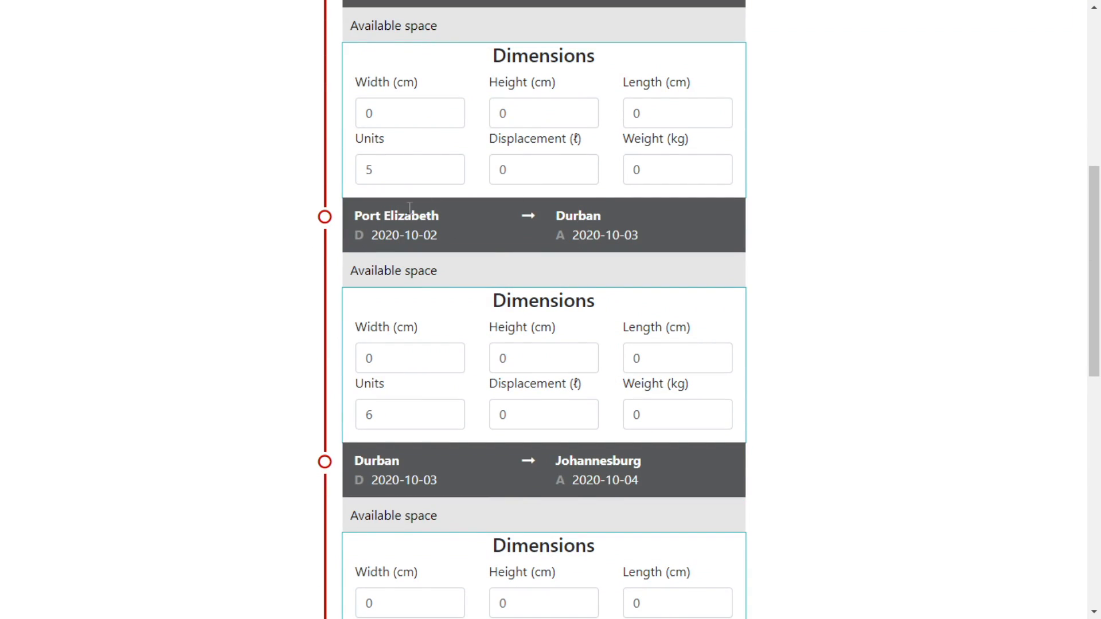
pyautogui.scroll(-9, 491, 410)
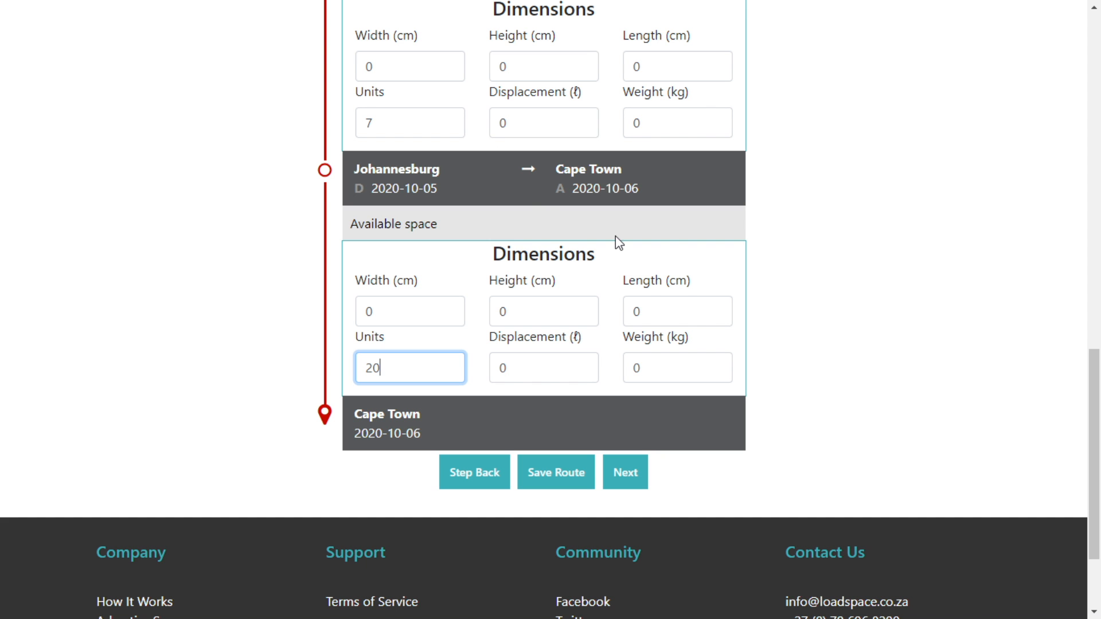
pyautogui.scroll(-3, 618, 300)
pyautogui.scroll(16, 634, 307)
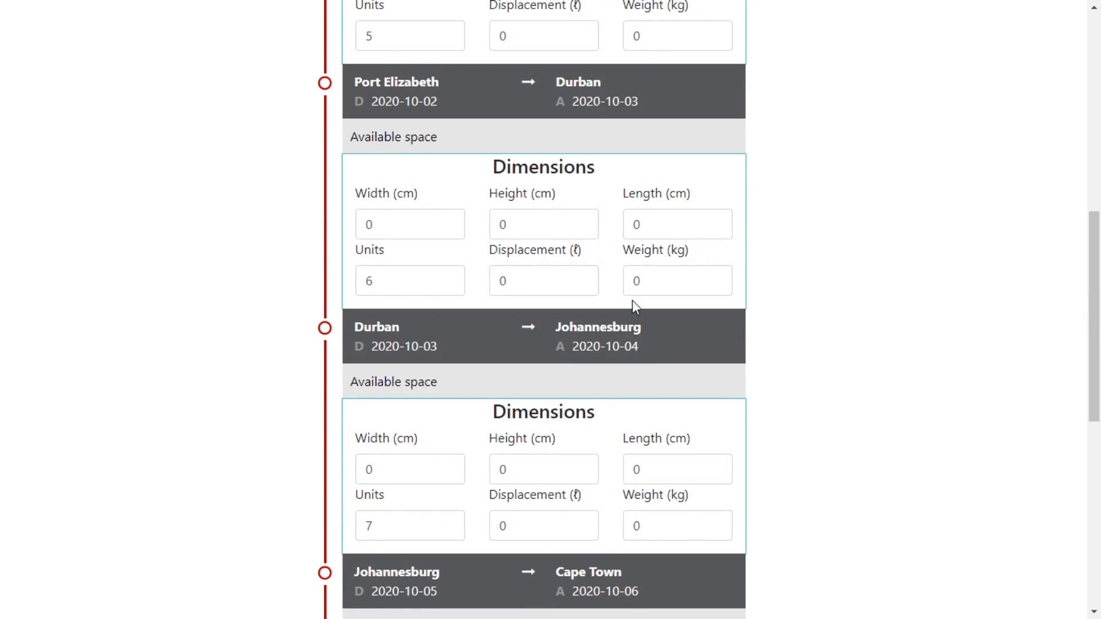
pyautogui.scroll(-16, 635, 304)
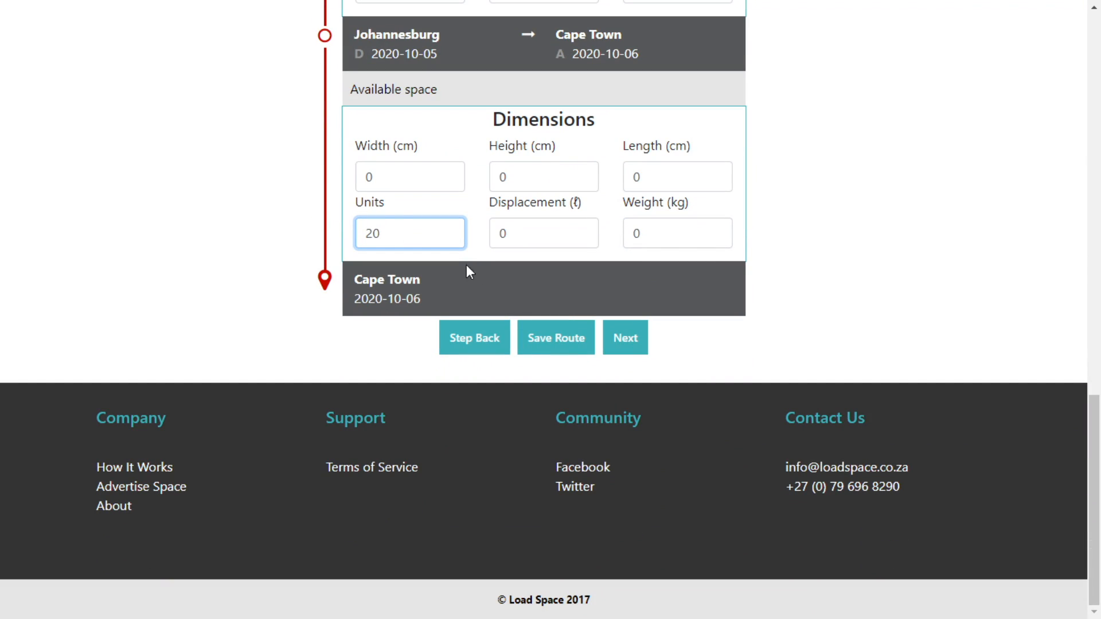
pyautogui.click(631, 346)
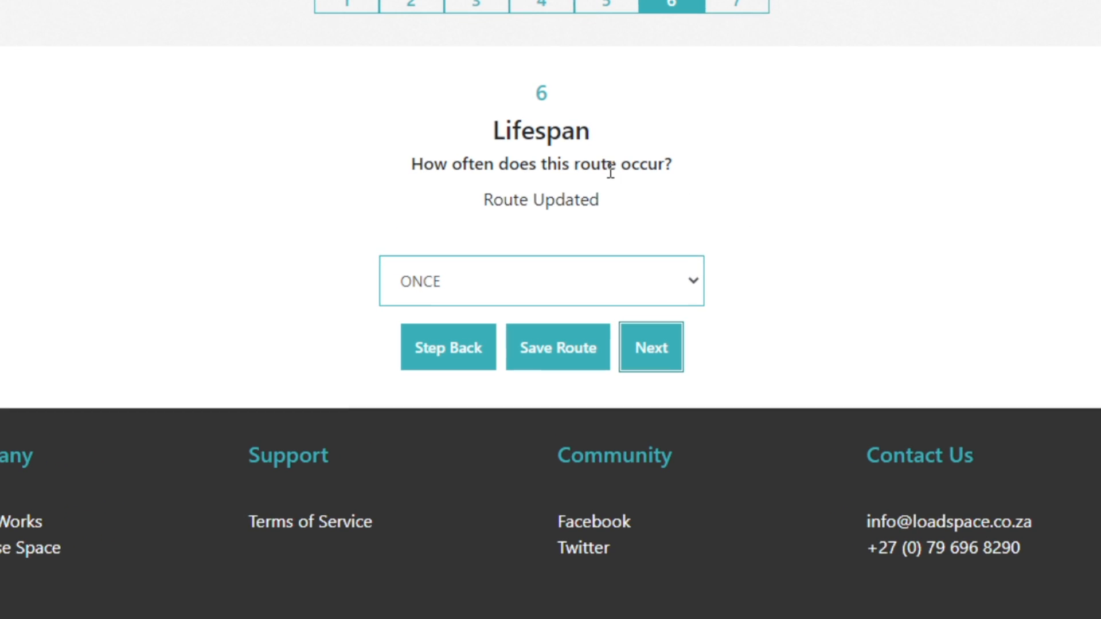
# Keep the route lifespan at ONCE, finish creating the route and return to the dashboard.
pyautogui.click(691, 281)
pyautogui.click(691, 281)
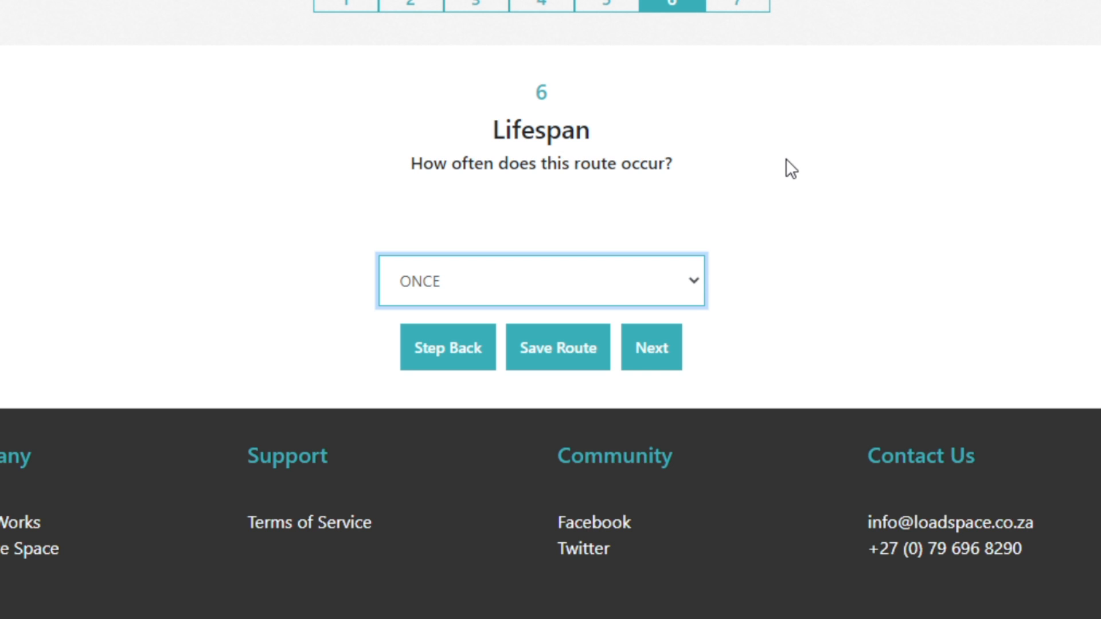
pyautogui.scroll(3, 789, 168)
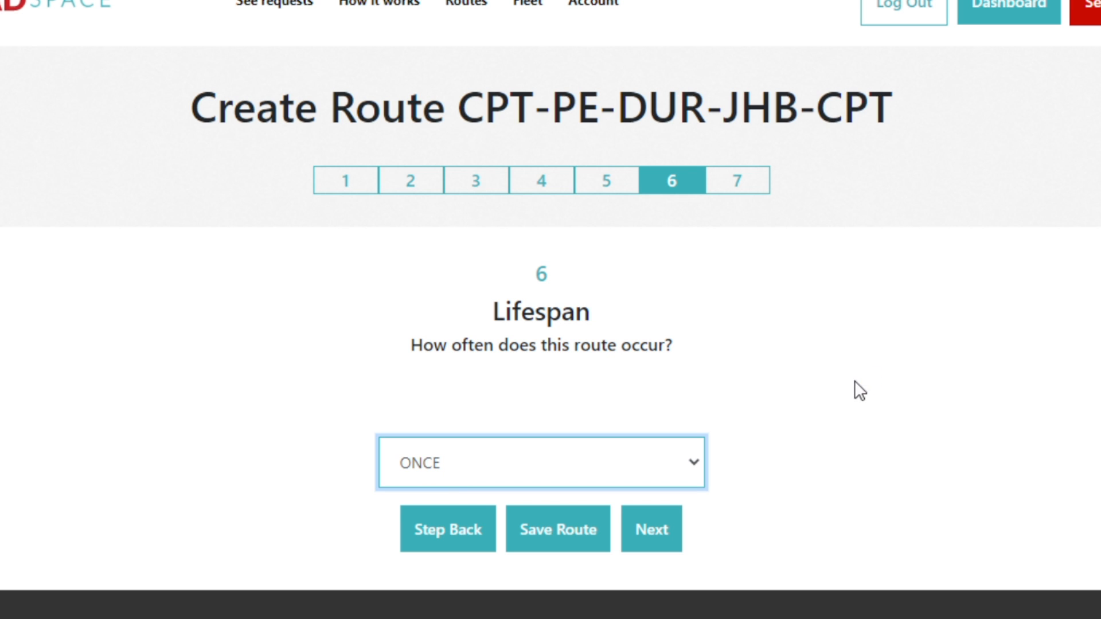
pyautogui.scroll(-3, 740, 373)
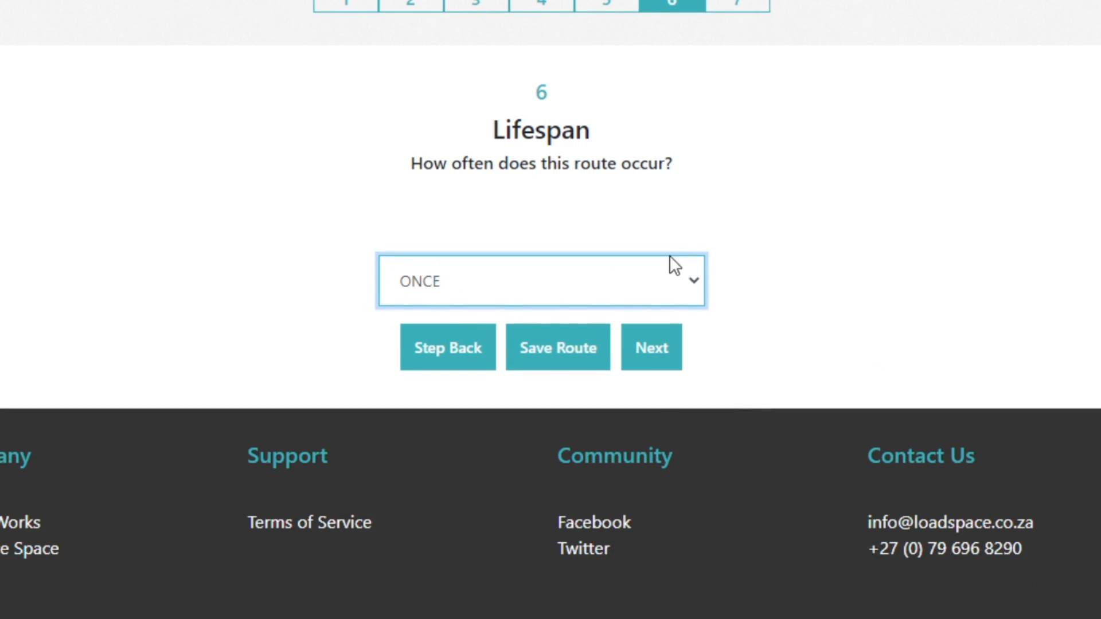
pyautogui.click(654, 356)
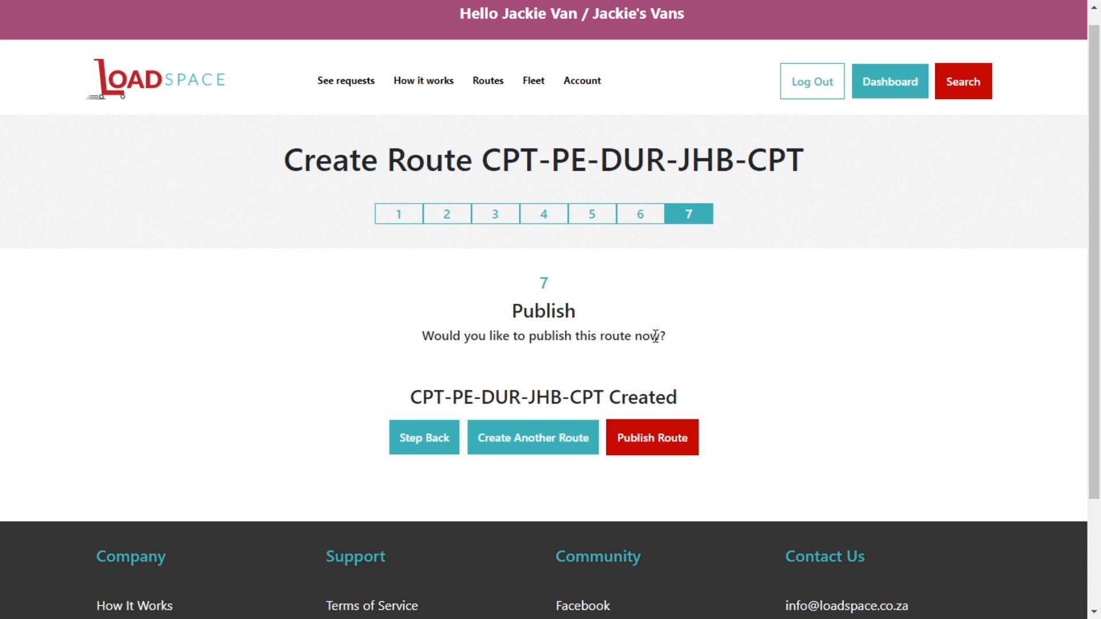
pyautogui.click(898, 81)
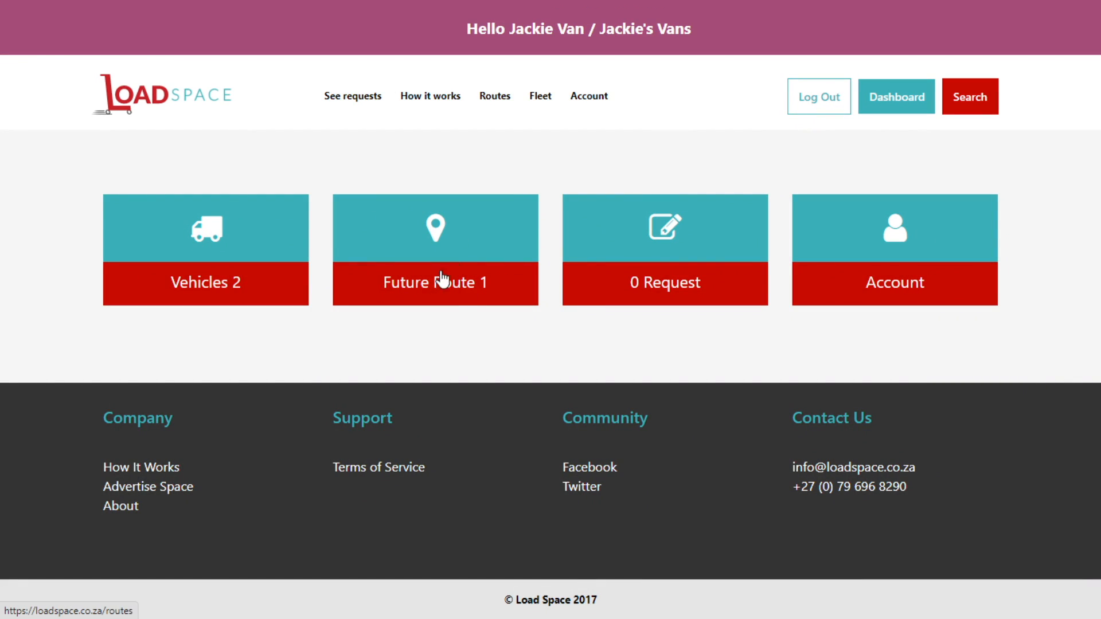
# Open Future Routes and expand CPT-PE-DUR-JHB-CPT to show its legs from 2020-10-01 to 2020-10-06.
pyautogui.click(469, 289)
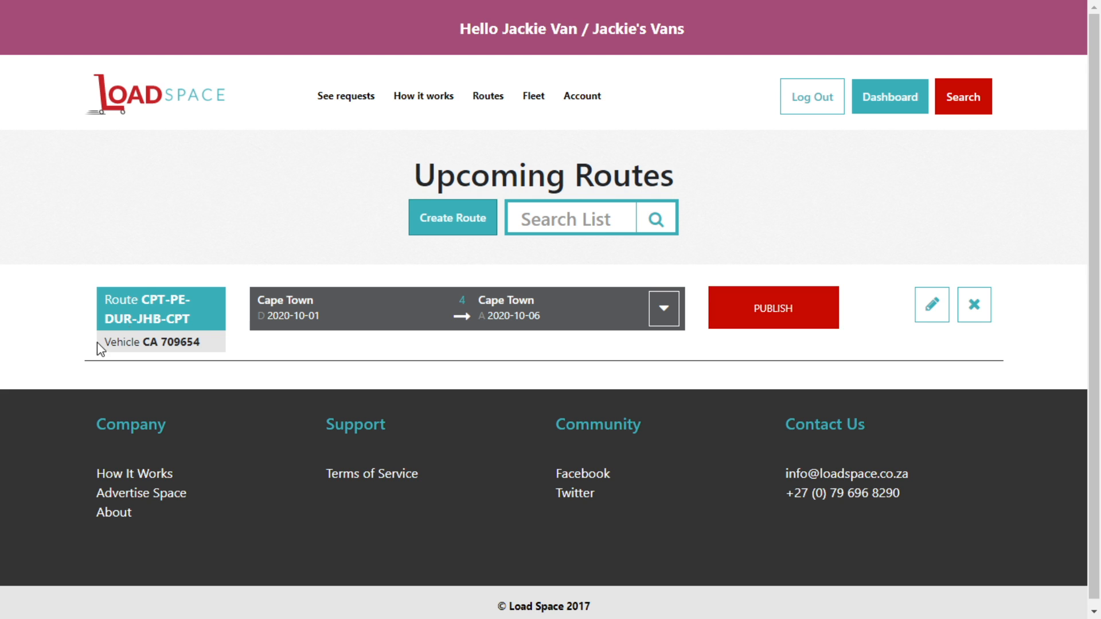
pyautogui.moveTo(108, 300); pyautogui.dragTo(190, 319)
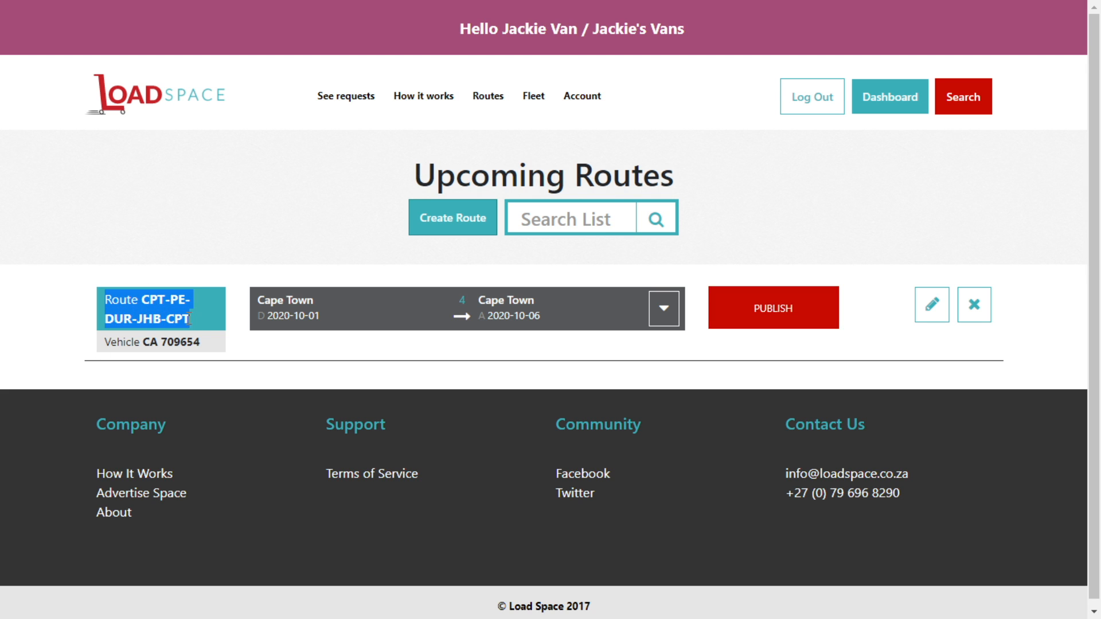
pyautogui.click(163, 301)
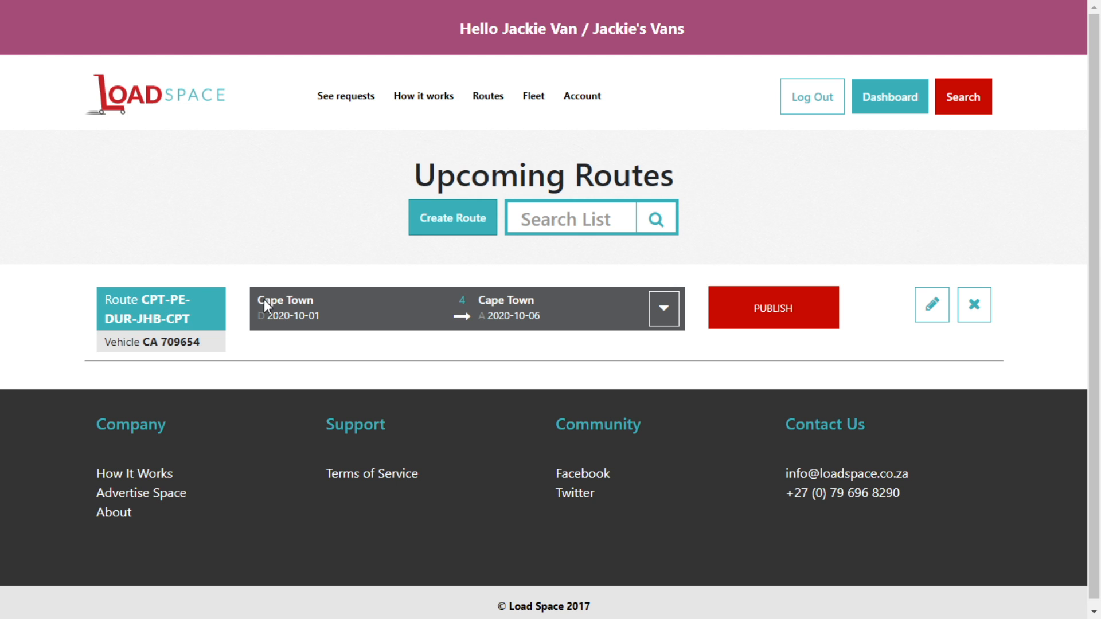
pyautogui.click(663, 309)
pyautogui.scroll(-5, 662, 312)
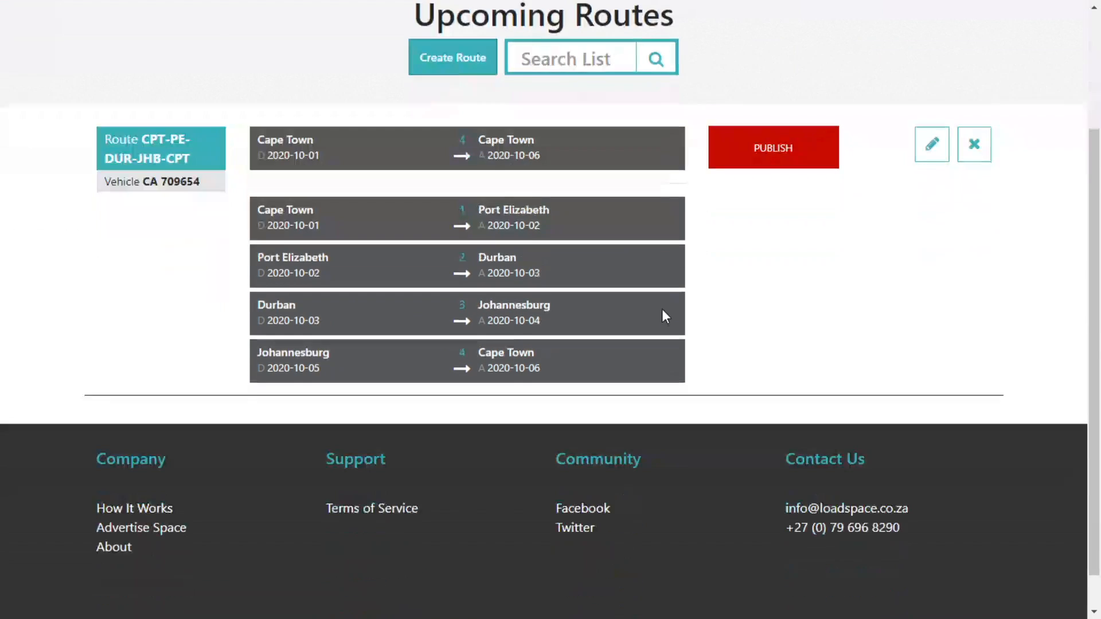
pyautogui.scroll(5, 590, 185)
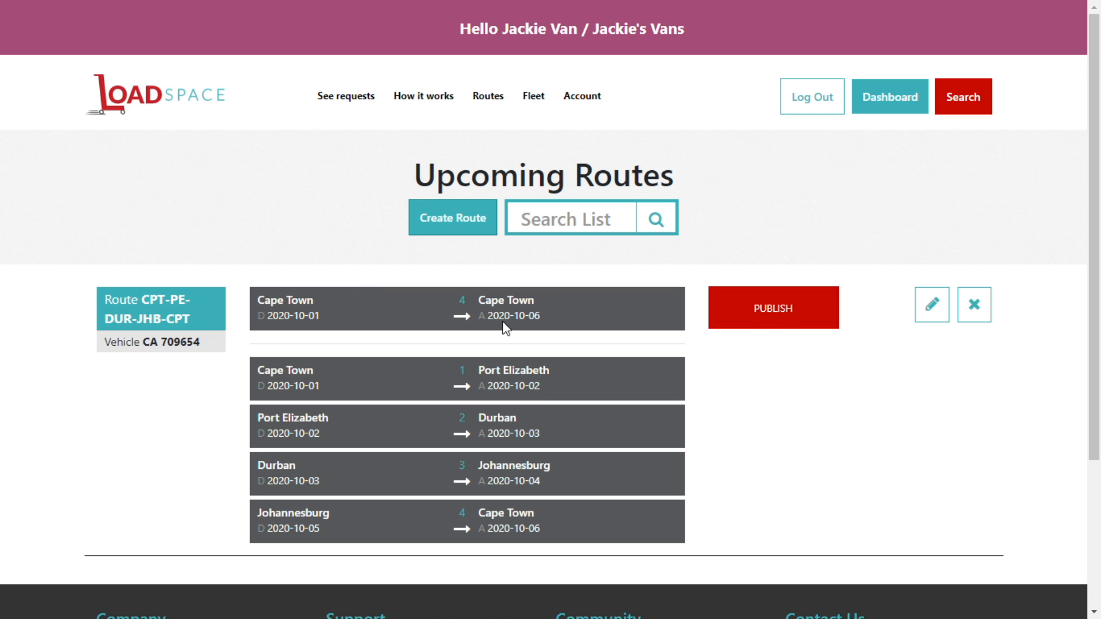
# Publish route CPT-PE-DUR-JHB-CPT and log out of the transporter account.
pyautogui.click(781, 314)
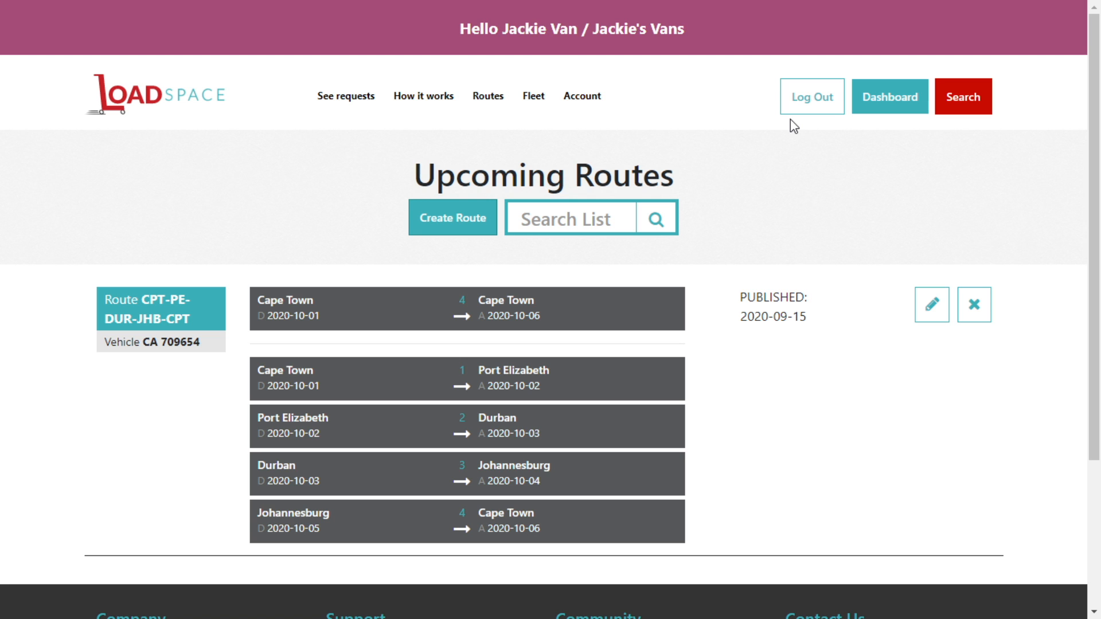
pyautogui.click(823, 102)
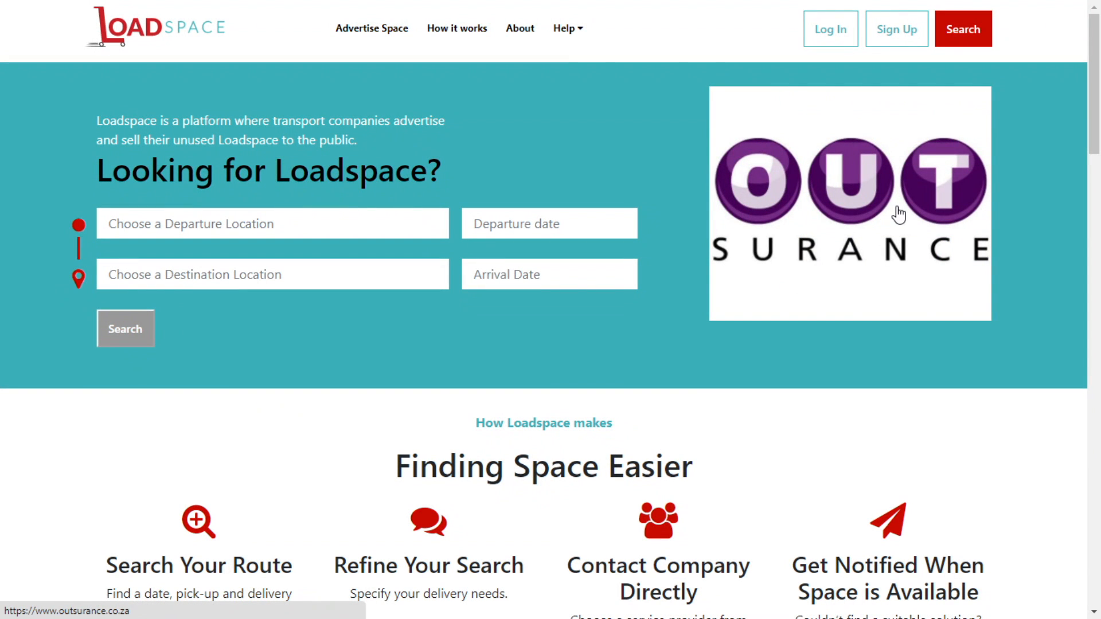
pyautogui.moveTo(565, 9)
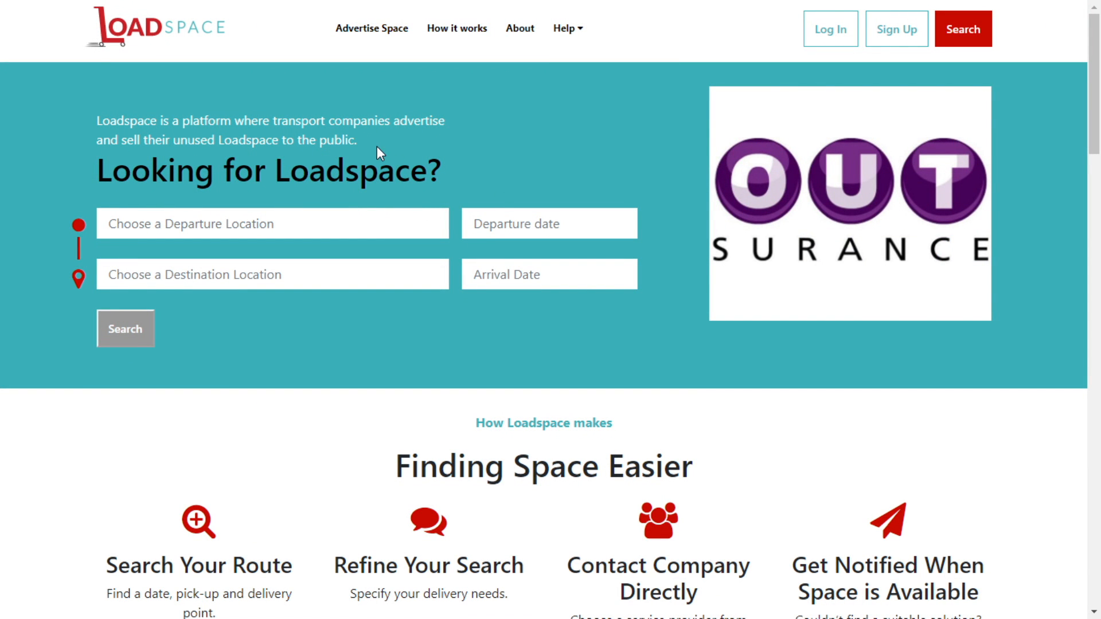
# Run a public space search from Port Elizabeth to Johannesburg.
pyautogui.click(203, 225)
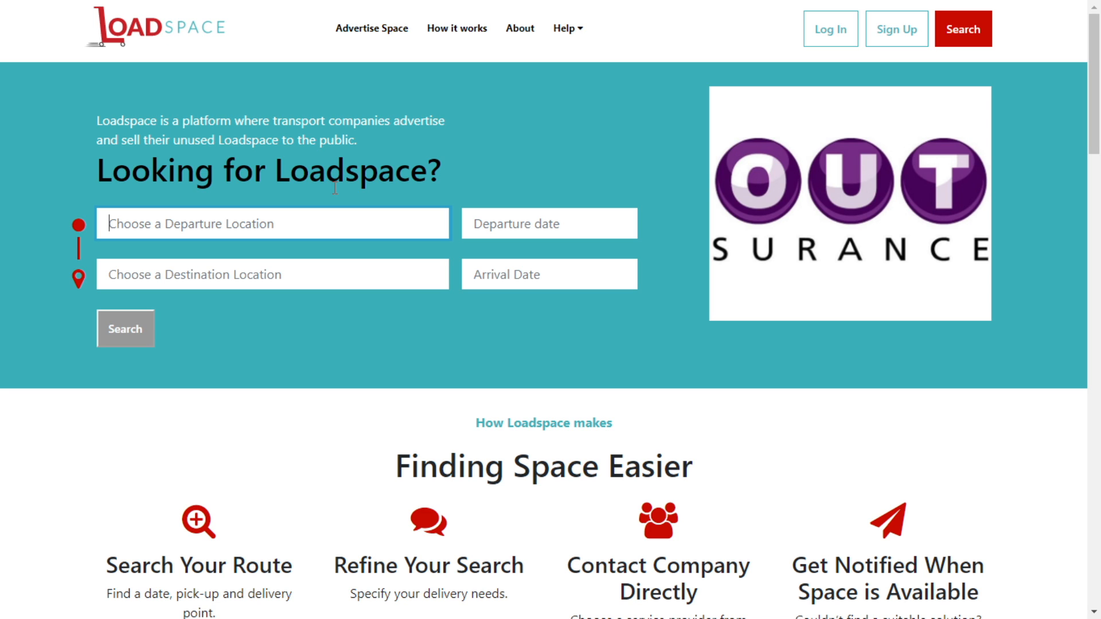
pyautogui.write('Port')
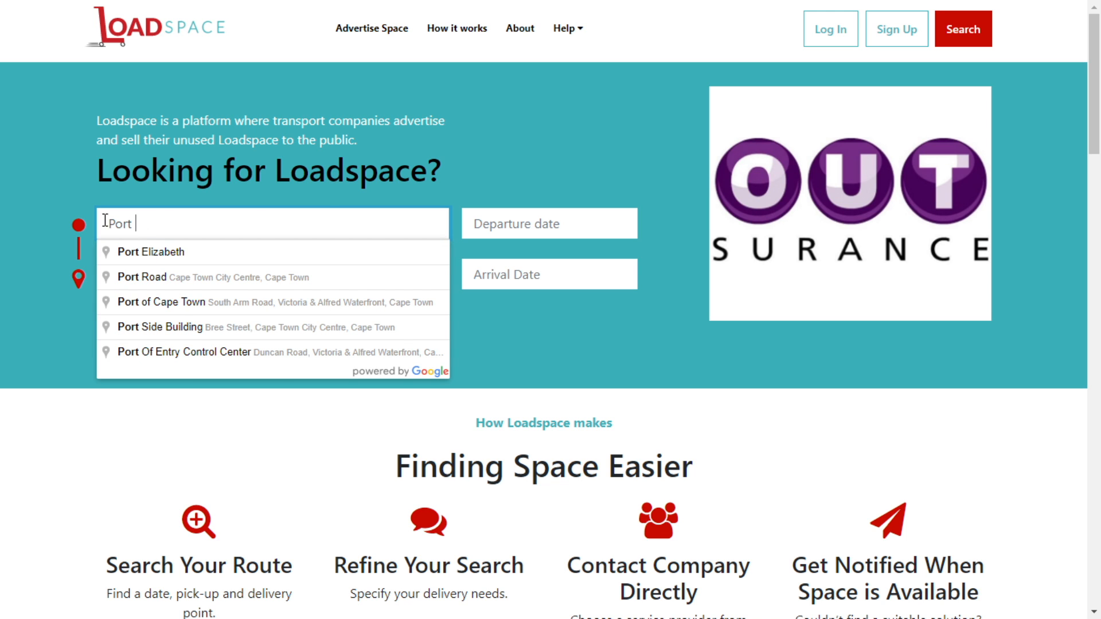
pyautogui.click(147, 252)
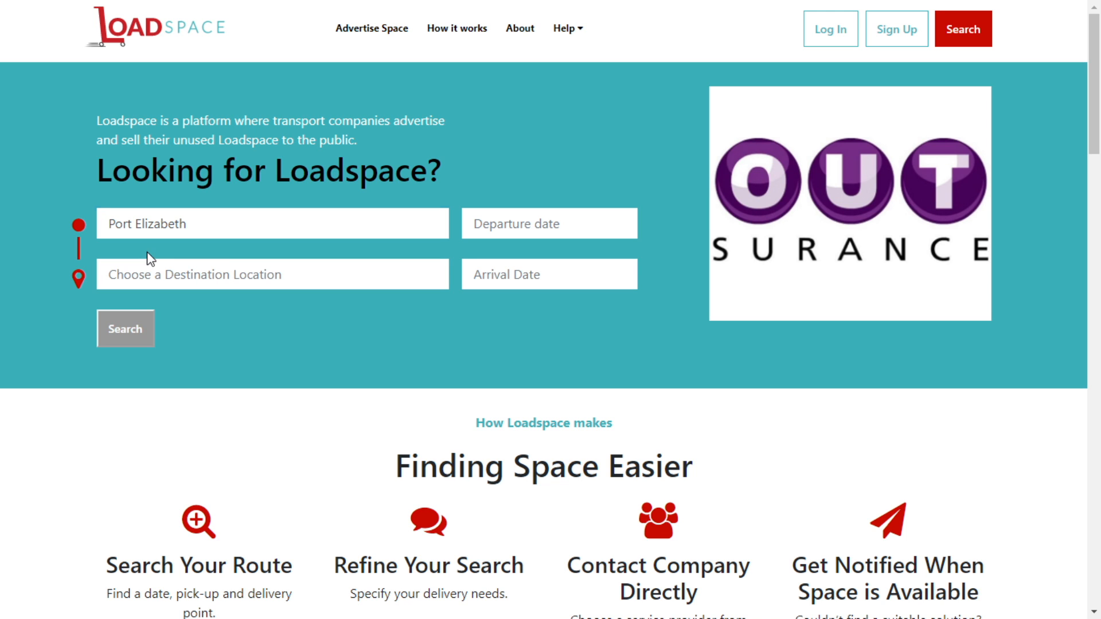
pyautogui.click(226, 271)
pyautogui.write('Johan')
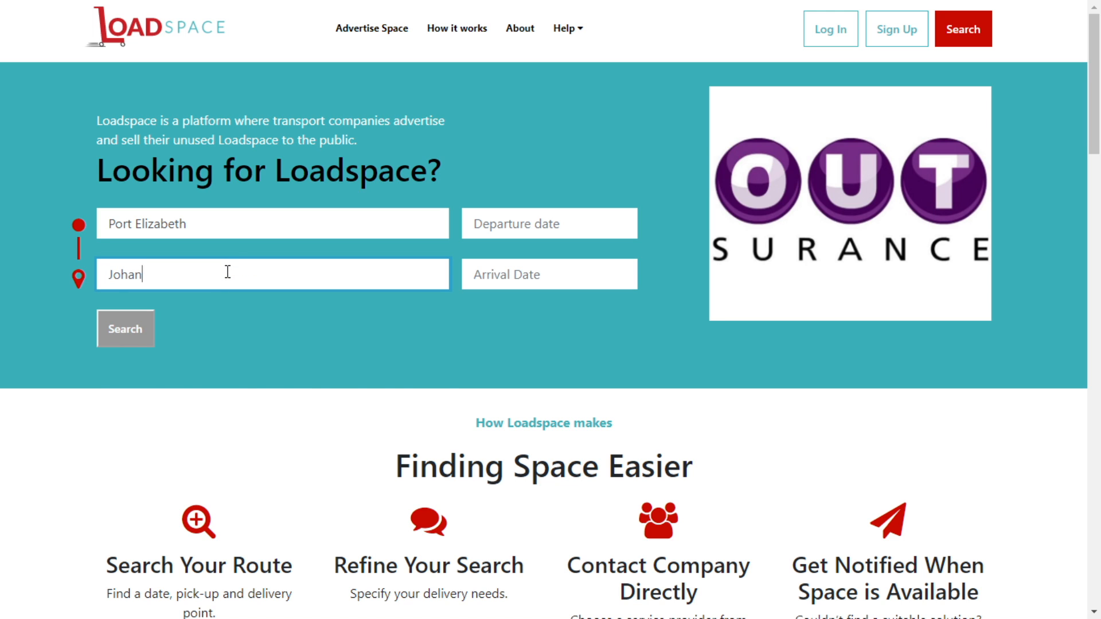
pyautogui.write('n')
pyautogui.click(195, 304)
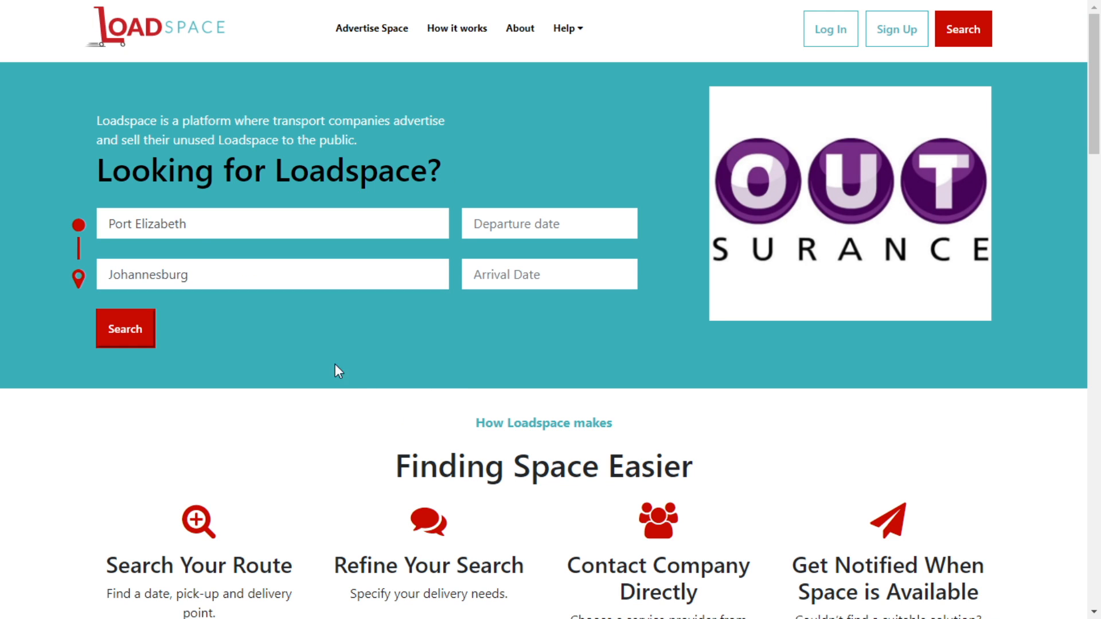
pyautogui.click(130, 335)
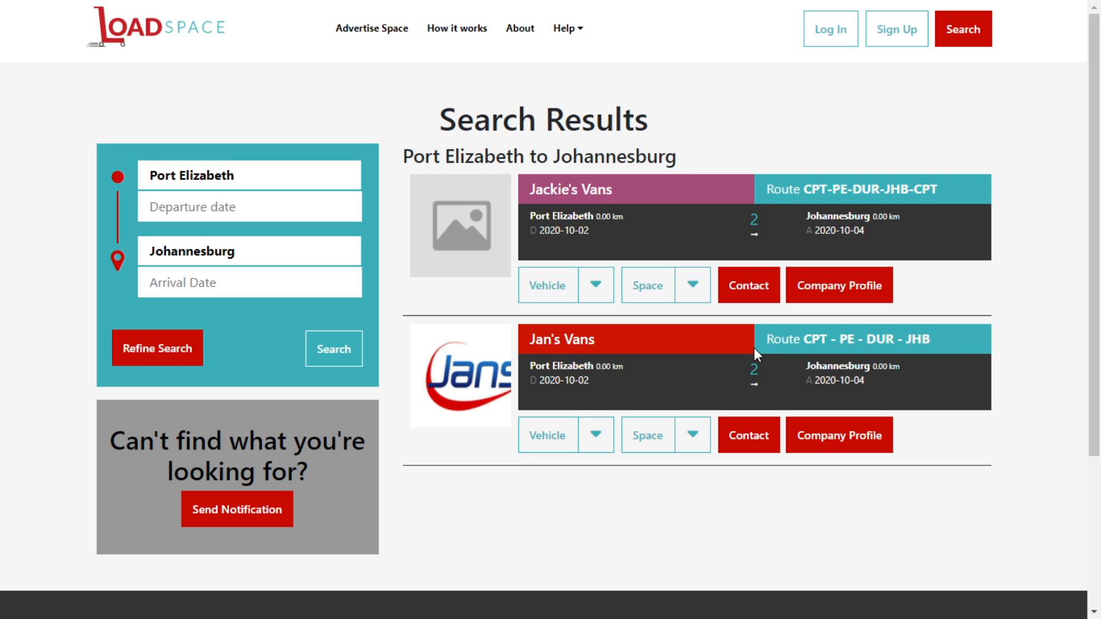
pyautogui.scroll(-3, 744, 356)
pyautogui.scroll(3, 864, 327)
pyautogui.scroll(-3, 527, 376)
pyautogui.scroll(2, 570, 389)
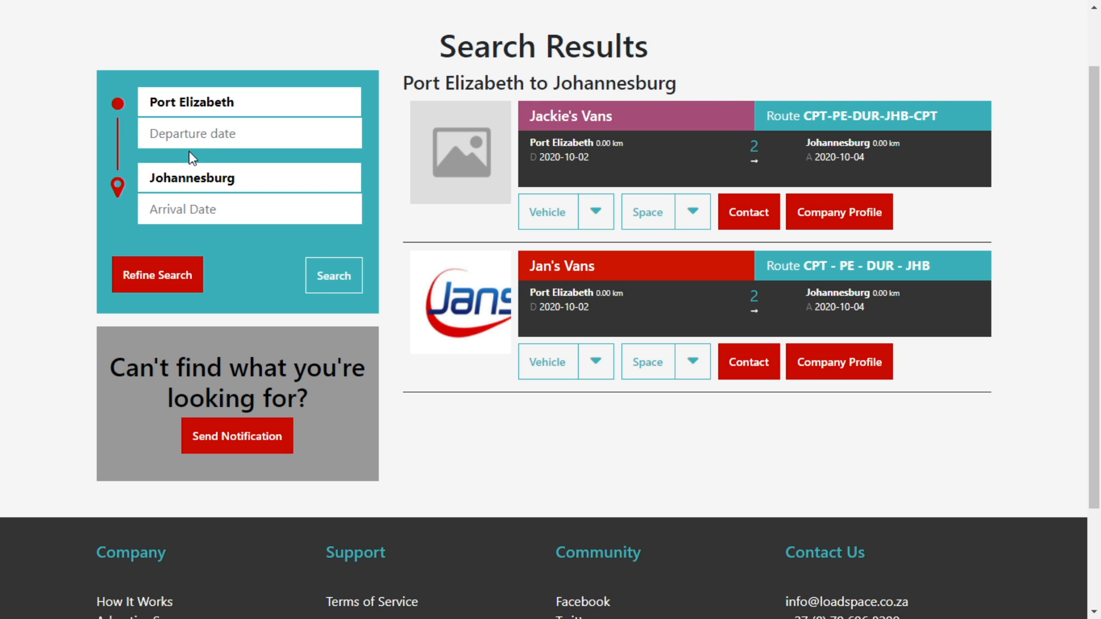
pyautogui.click(194, 280)
pyautogui.scroll(15, 193, 280)
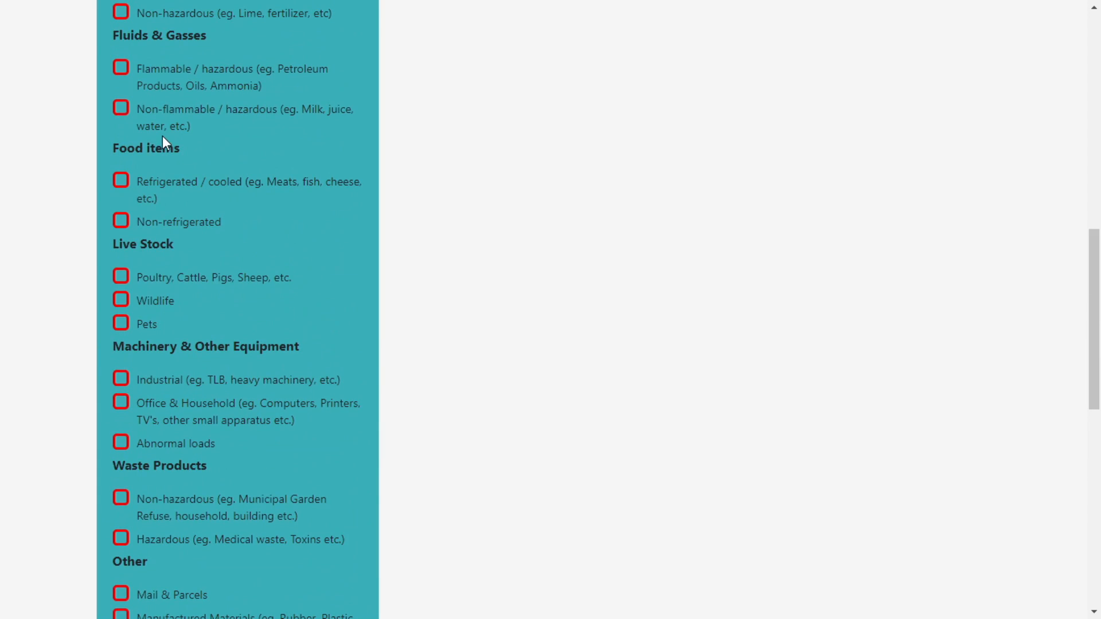
pyautogui.scroll(2, 120, 250)
pyautogui.scroll(-15, 148, 275)
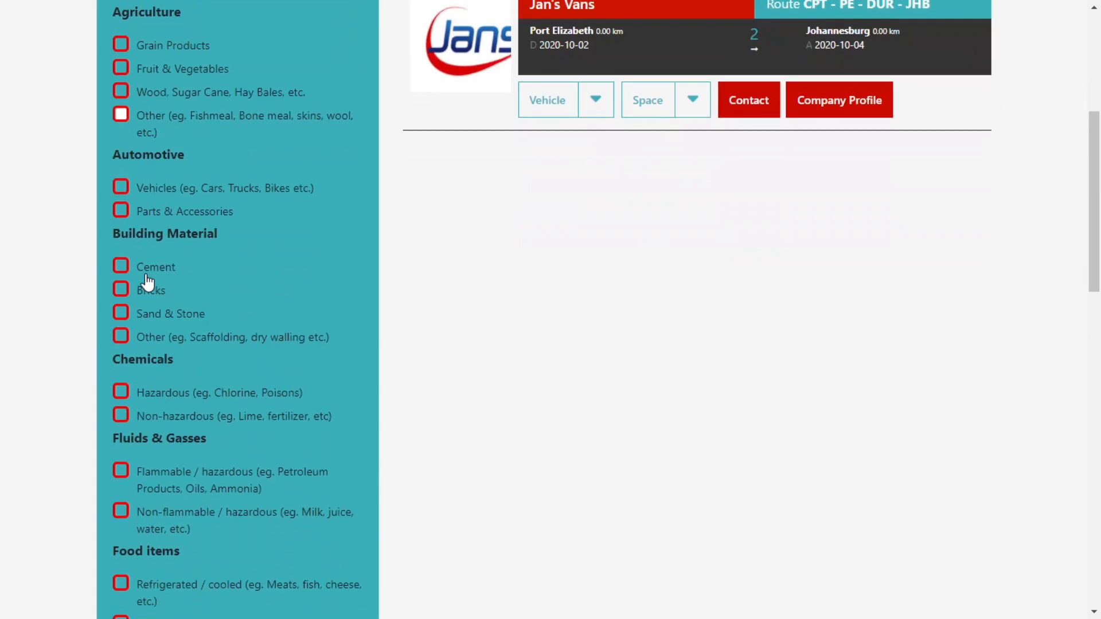
pyautogui.scroll(20, 239, 241)
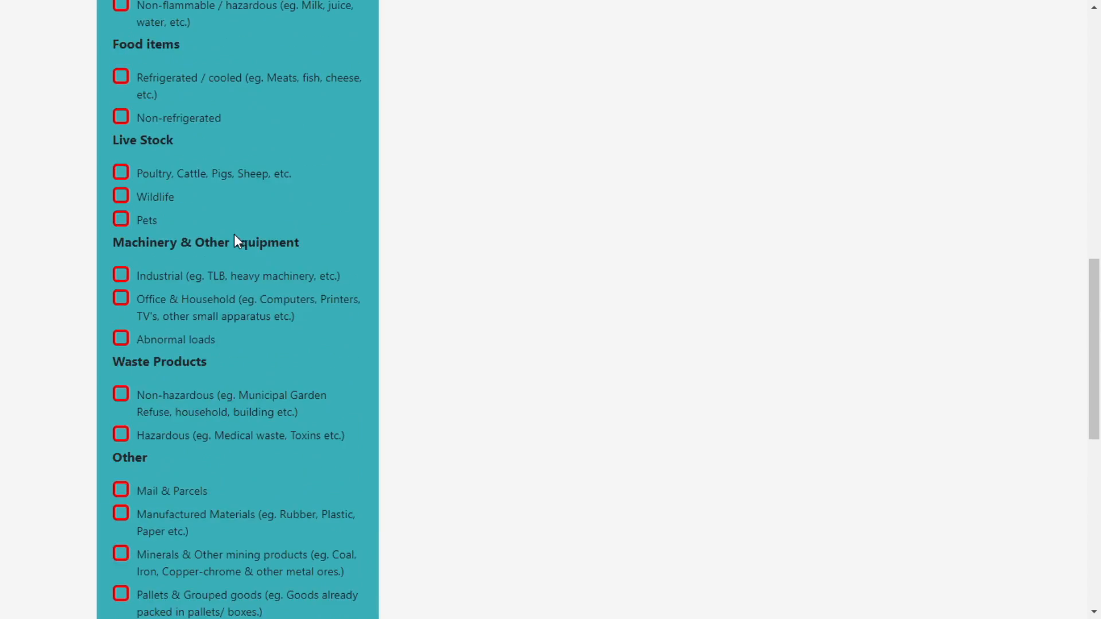
pyautogui.scroll(-20, 245, 208)
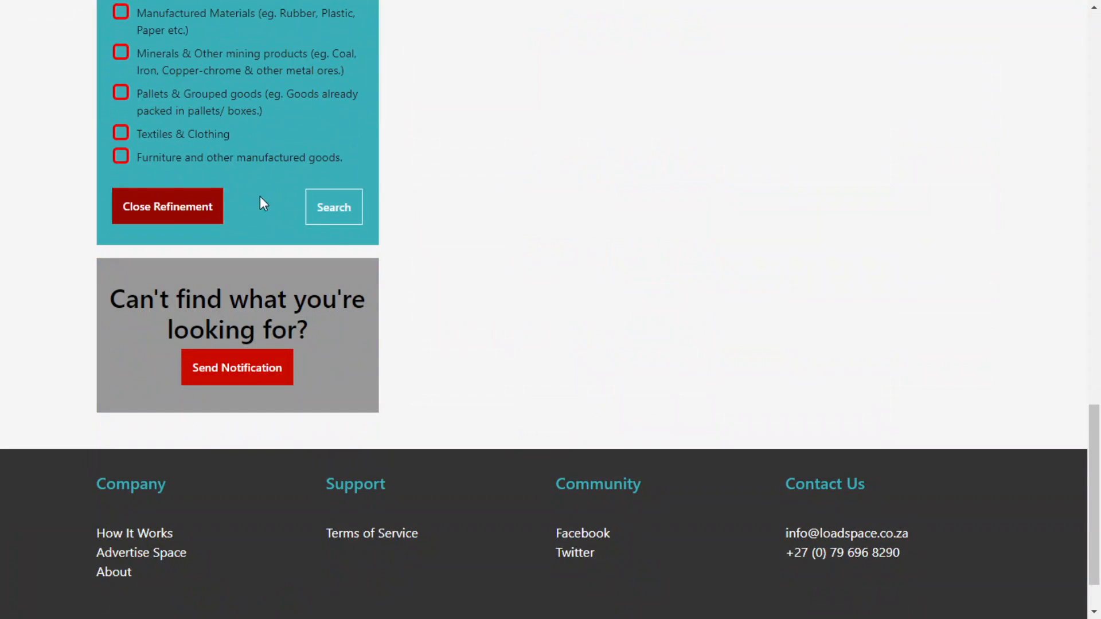
pyautogui.click(183, 206)
pyautogui.scroll(3, 270, 163)
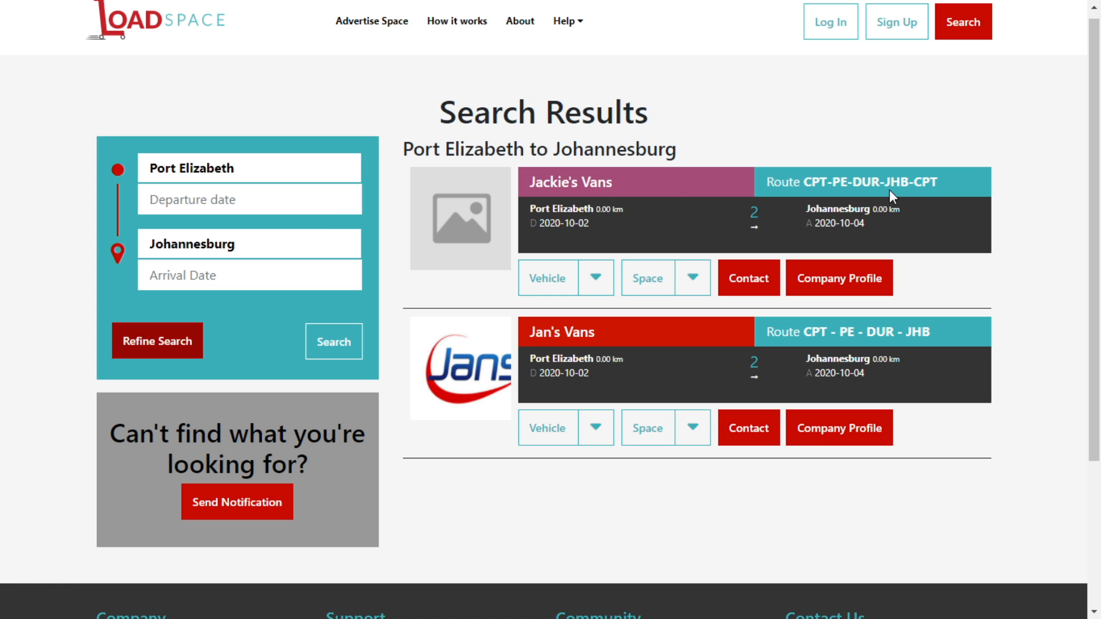
# Check transportable items and available space for both Jackie's Vans and Jan's Vans.
pyautogui.click(596, 285)
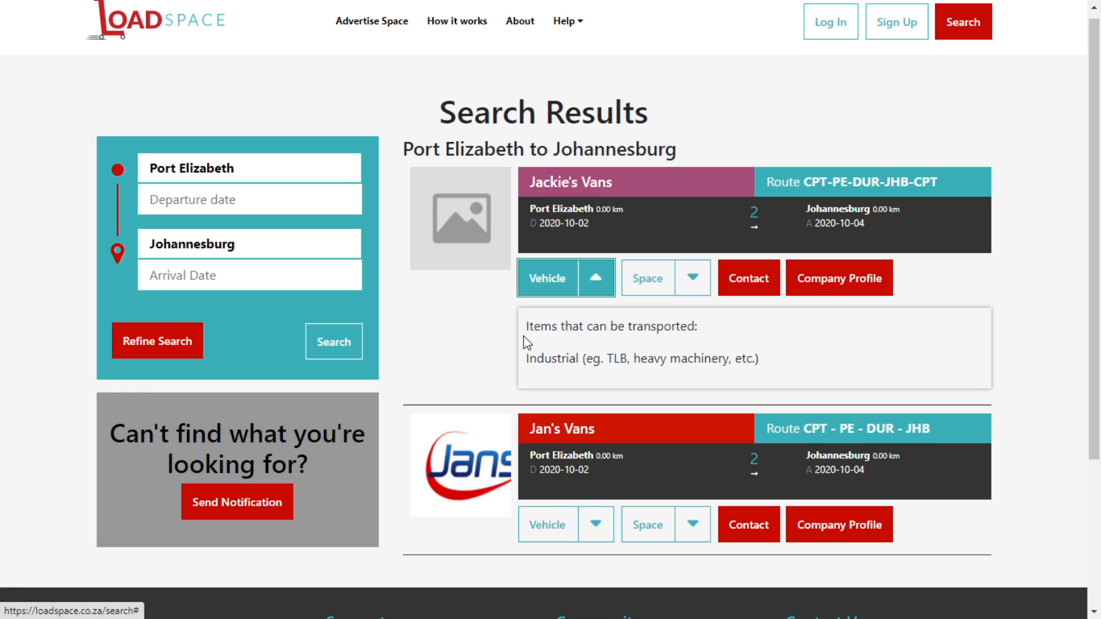
pyautogui.moveTo(525, 325); pyautogui.dragTo(717, 320)
pyautogui.click(717, 320)
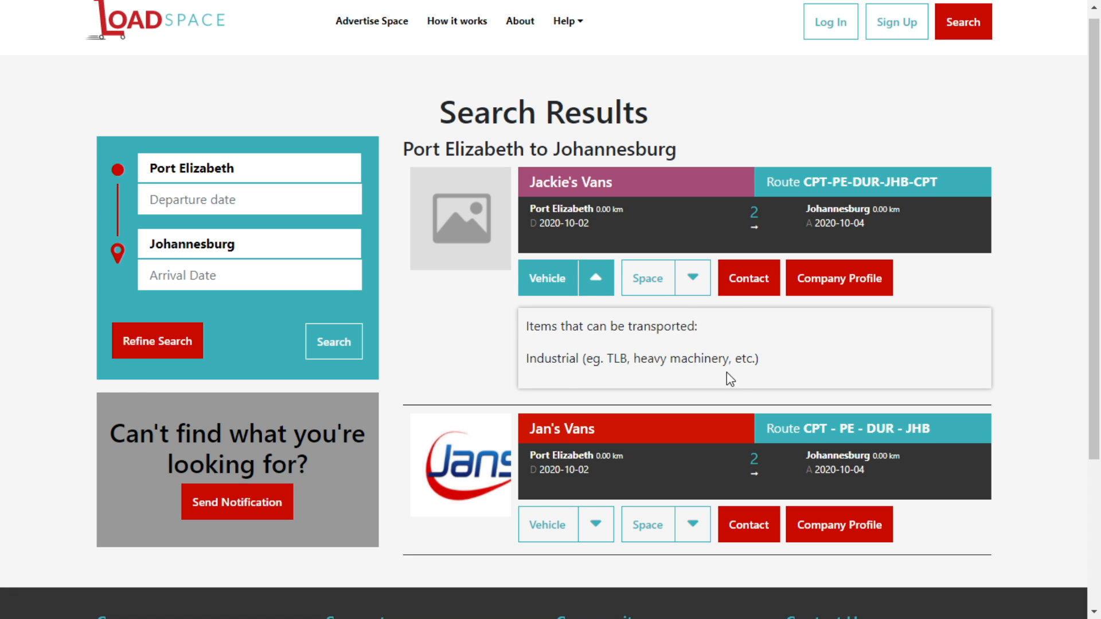
pyautogui.scroll(-2, 821, 356)
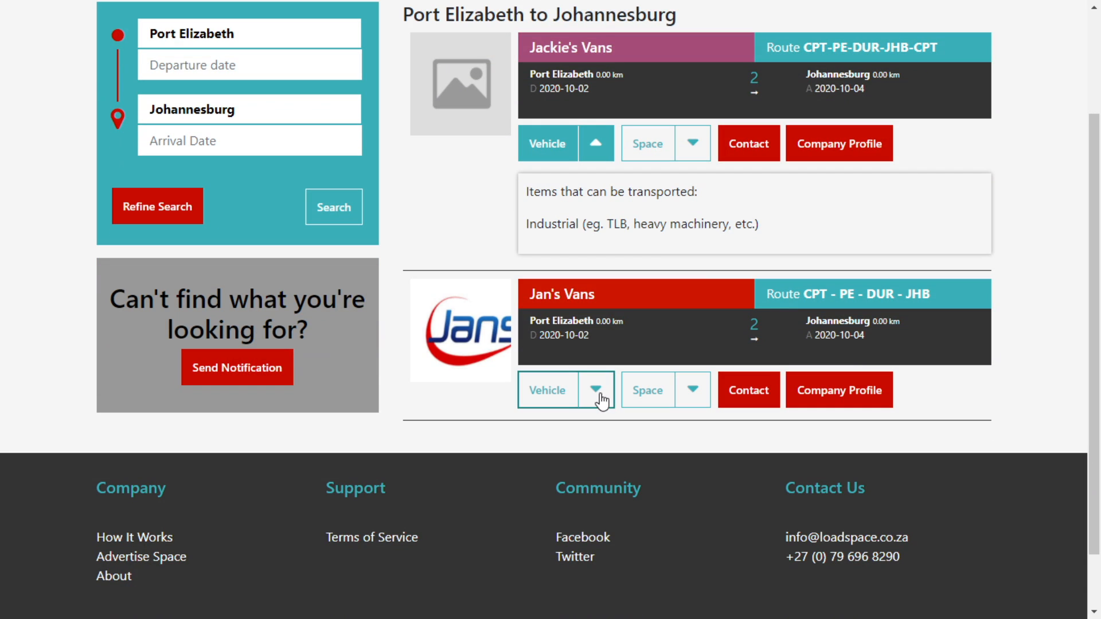
pyautogui.click(597, 397)
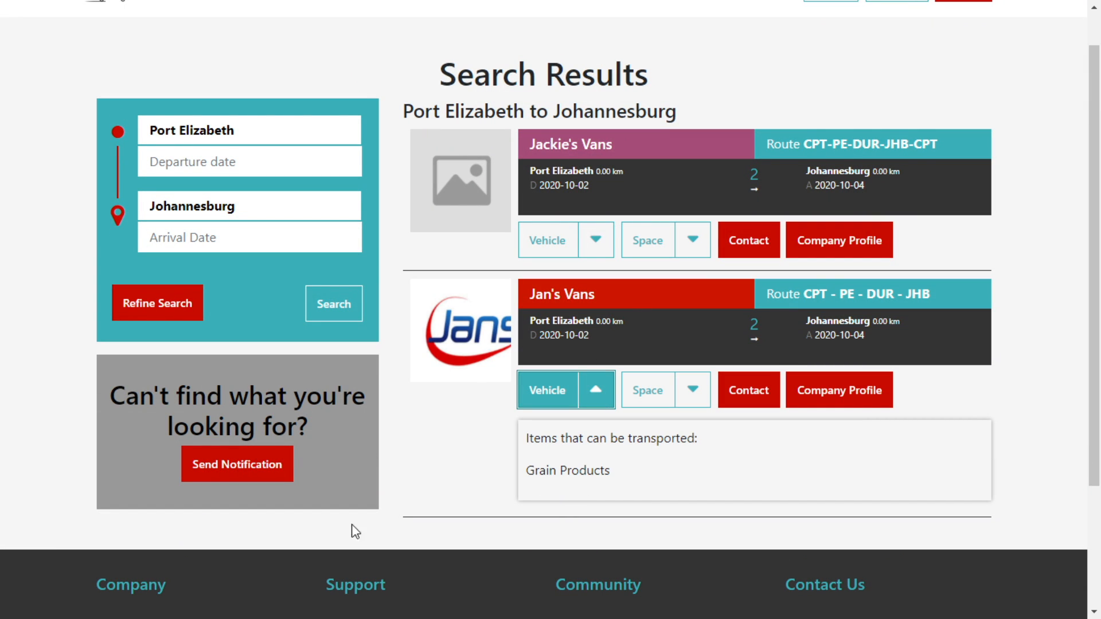
pyautogui.click(607, 400)
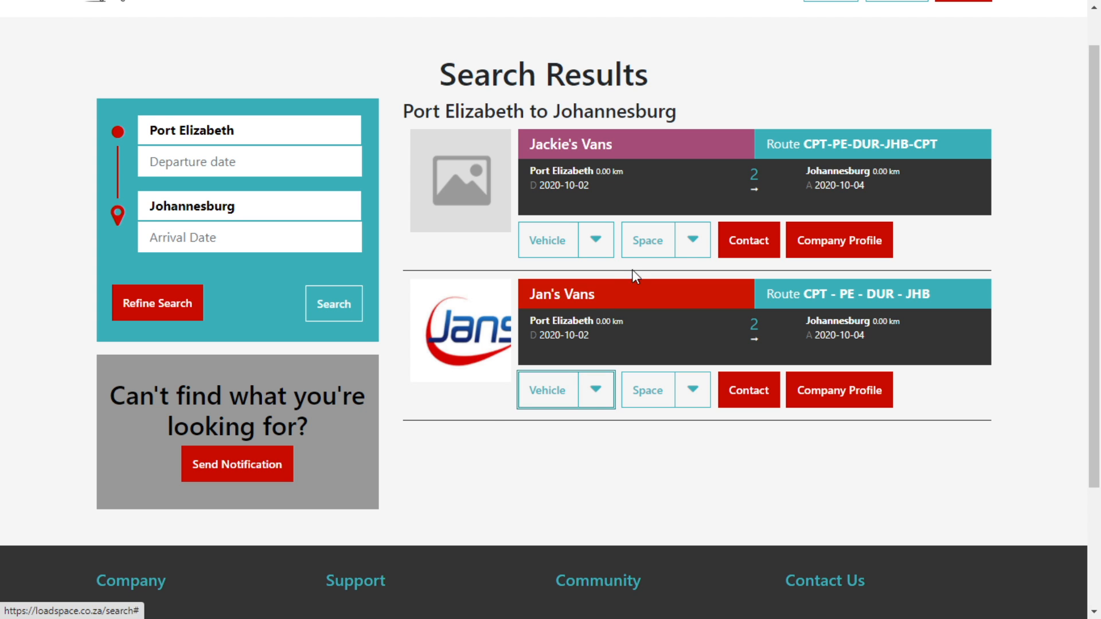
pyautogui.click(694, 242)
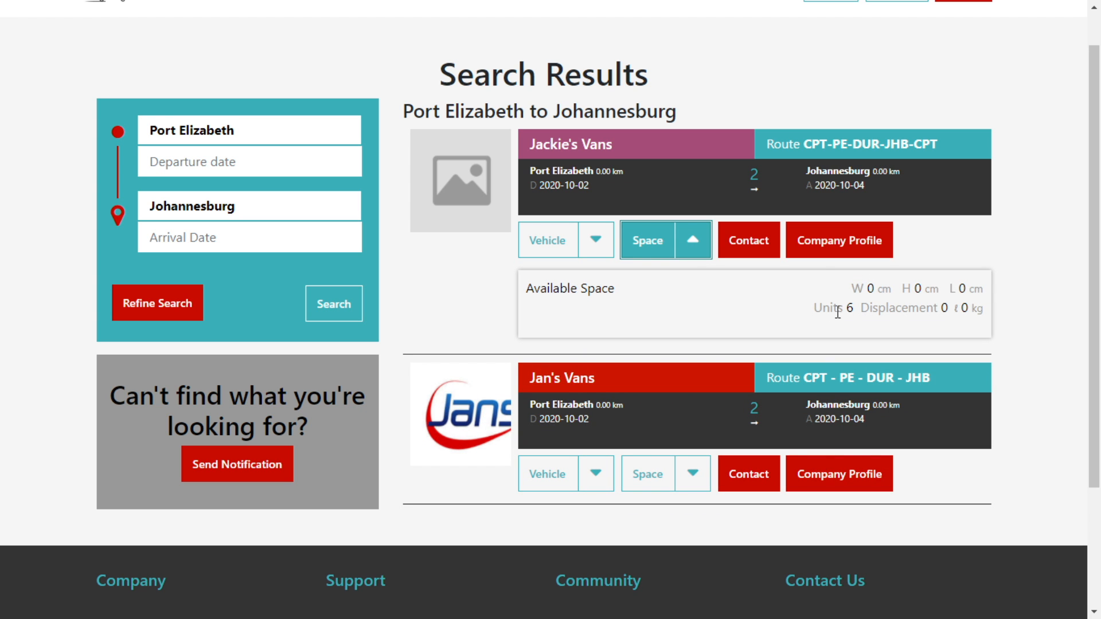
pyautogui.click(701, 240)
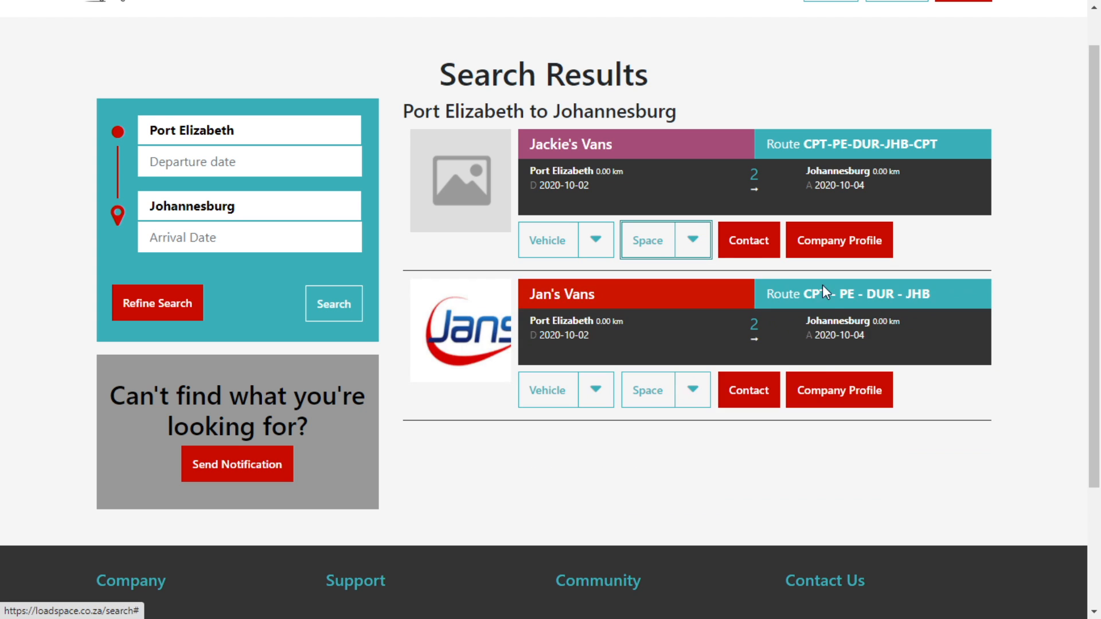
pyautogui.click(706, 389)
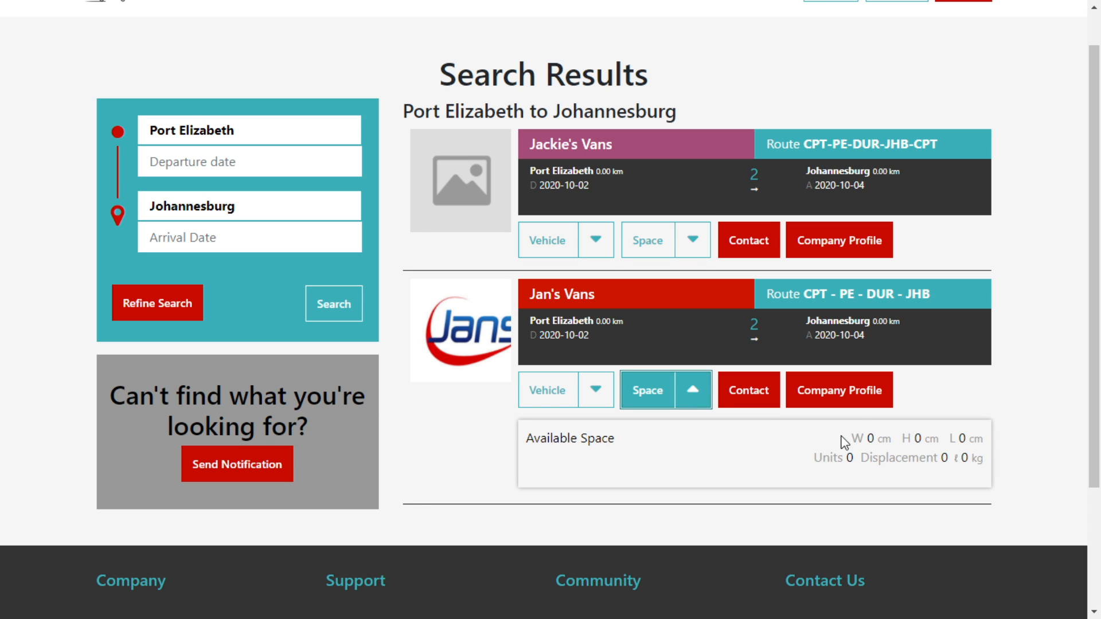
pyautogui.click(695, 389)
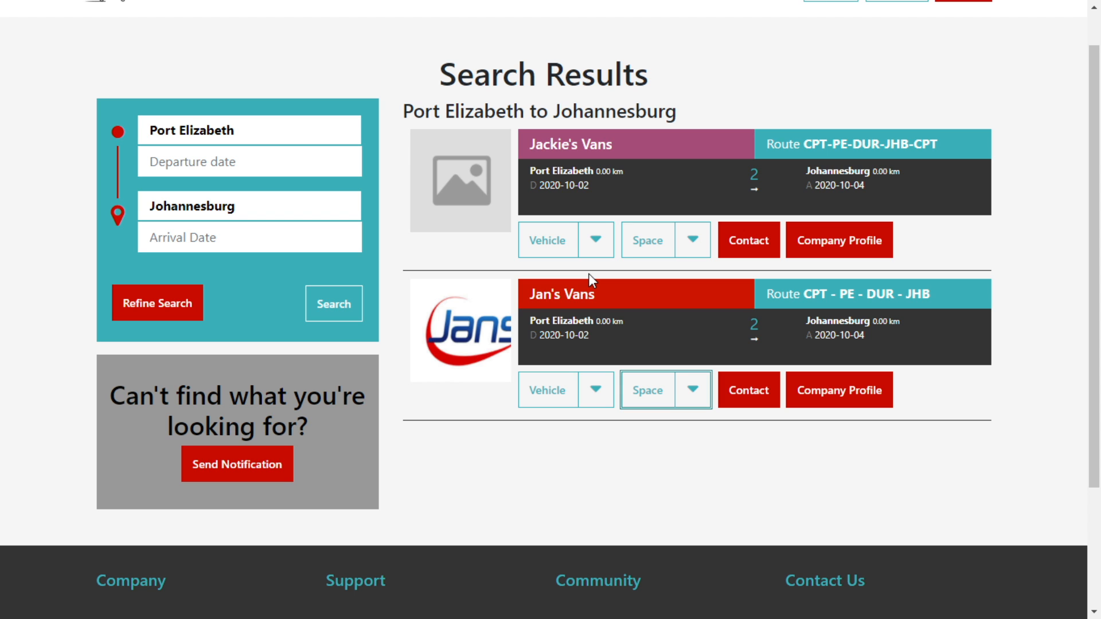
# Show Jackie's Vans available space and its phone and e-mail contact details.
pyautogui.click(693, 245)
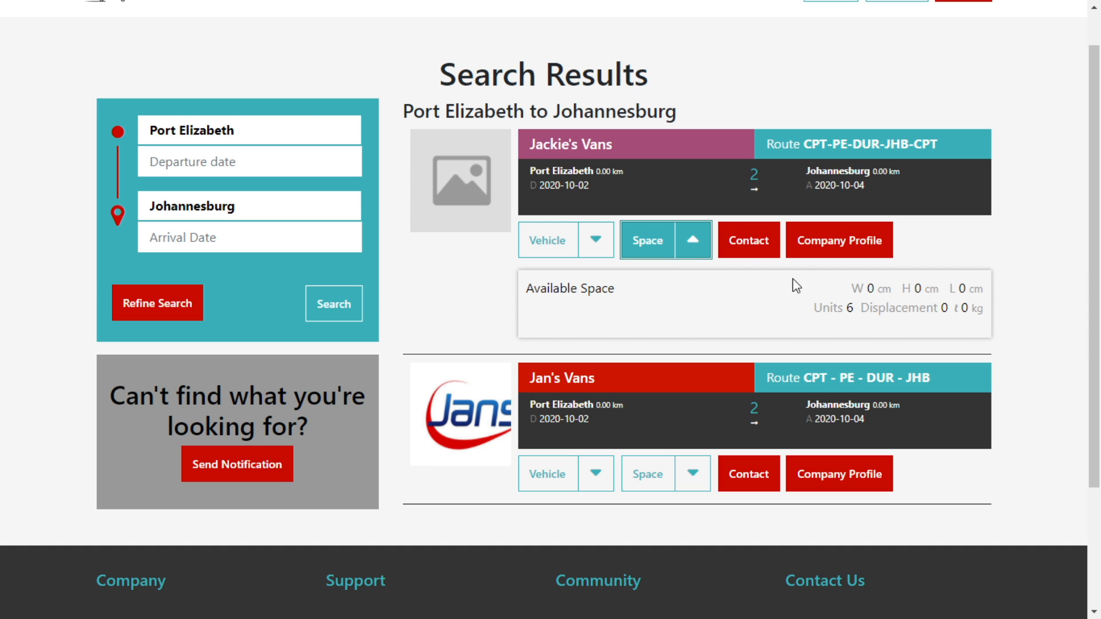
pyautogui.click(757, 245)
pyautogui.moveTo(607, 285); pyautogui.dragTo(752, 313)
pyautogui.click(632, 278)
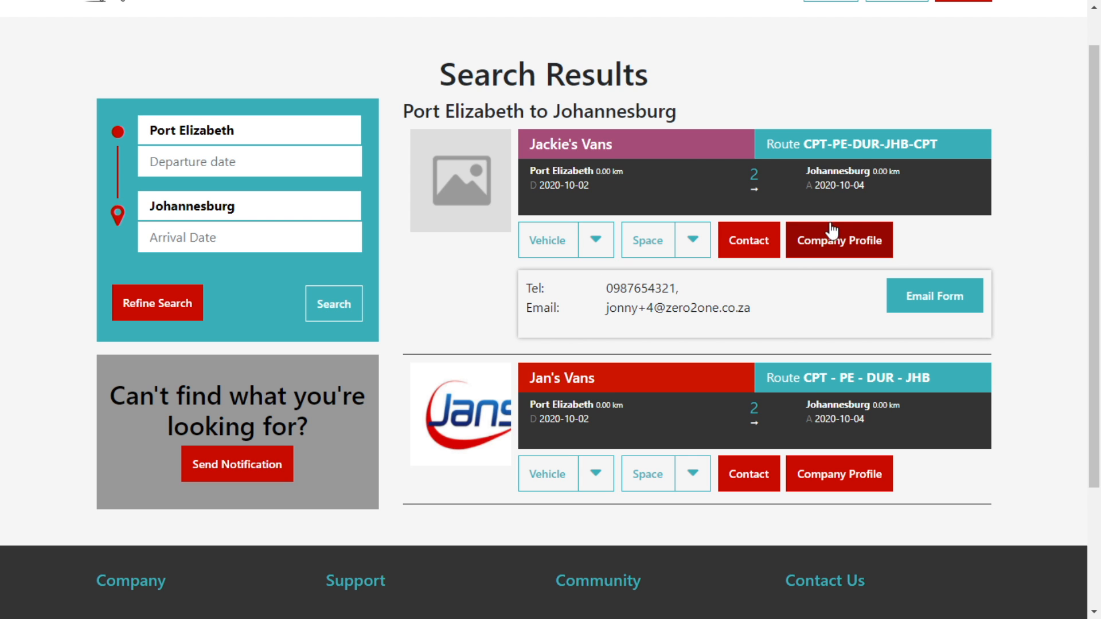
# View Jan's and Jackie's Vans profiles and Jackie's enquiry form, then go back home.
pyautogui.click(845, 244)
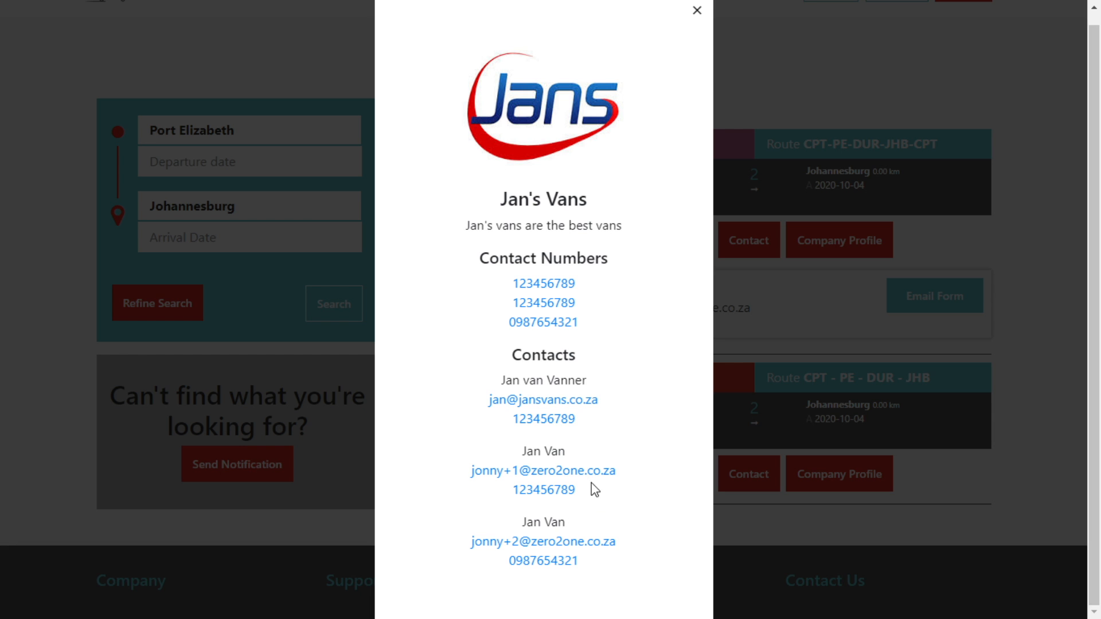
pyautogui.click(696, 12)
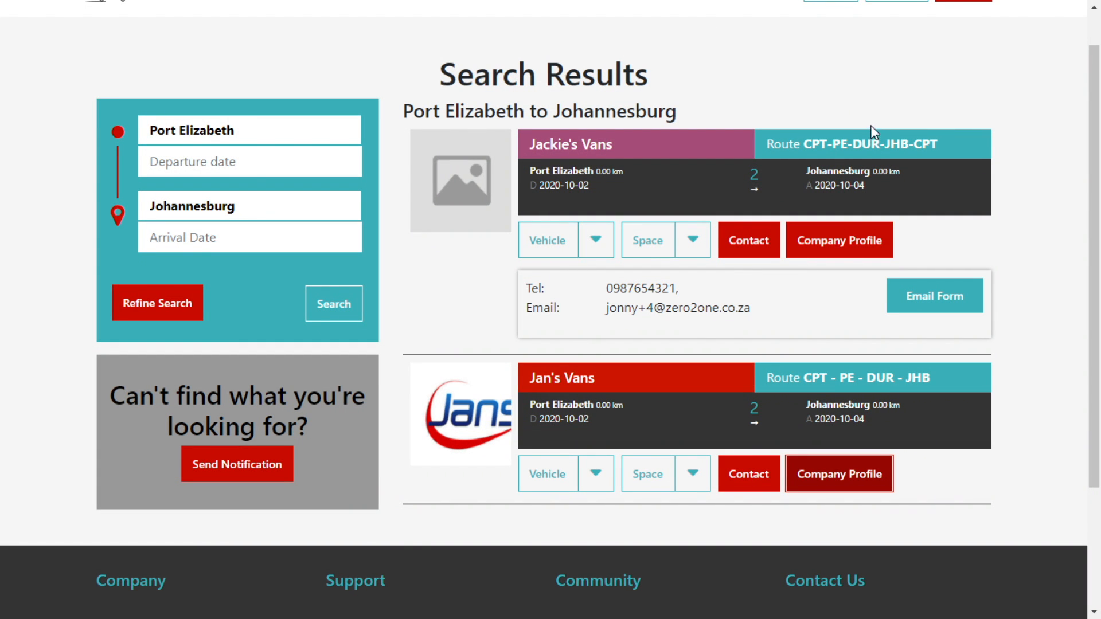
pyautogui.click(935, 297)
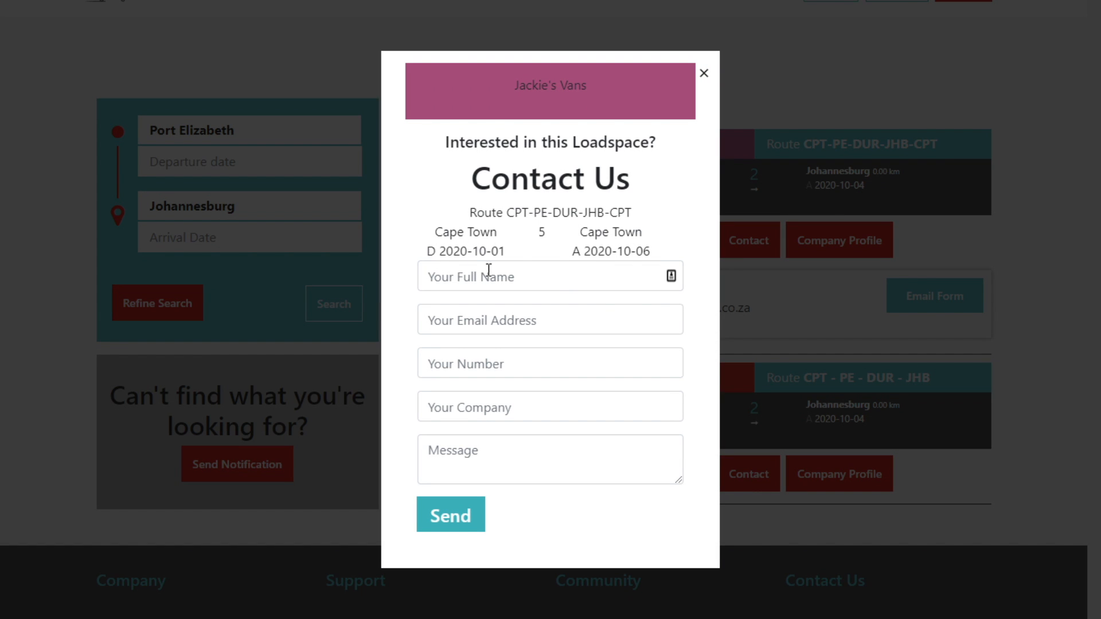
pyautogui.click(703, 73)
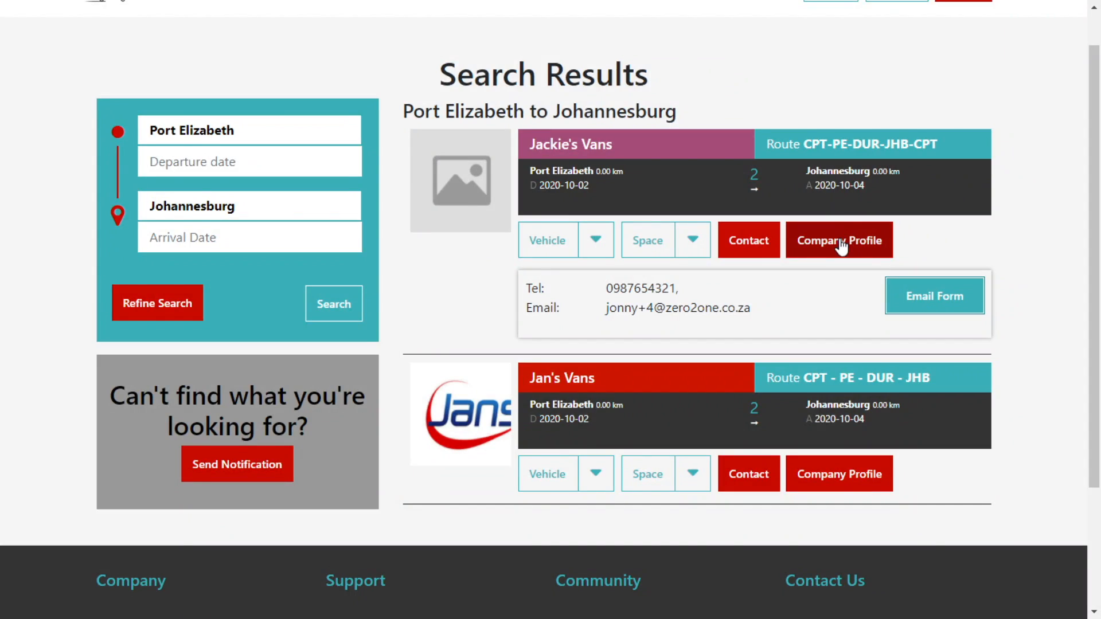
pyautogui.click(805, 240)
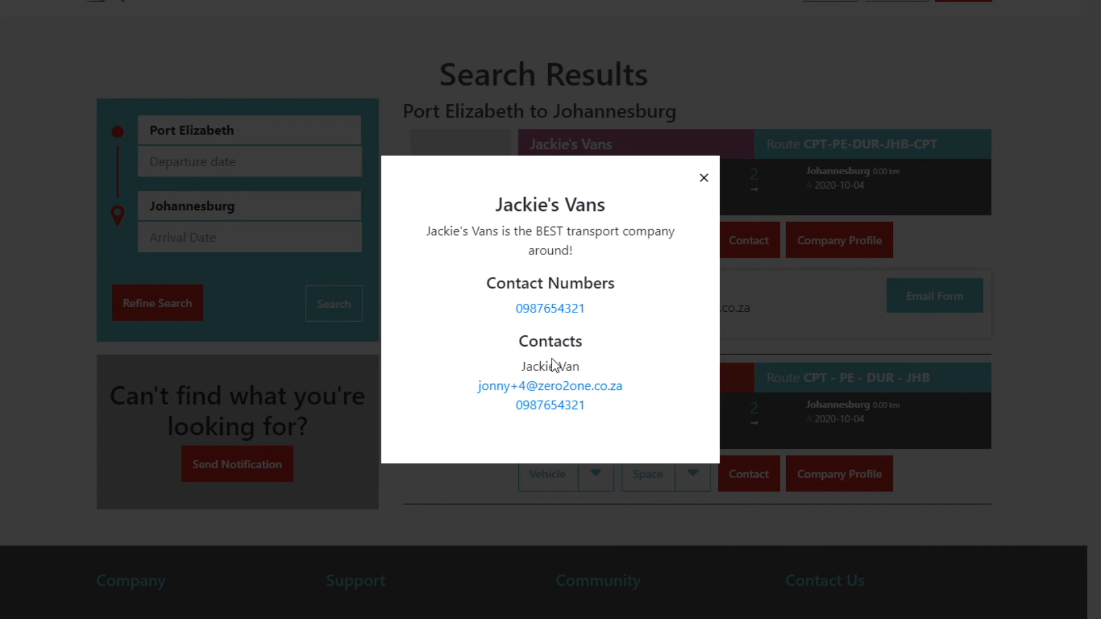
pyautogui.click(703, 178)
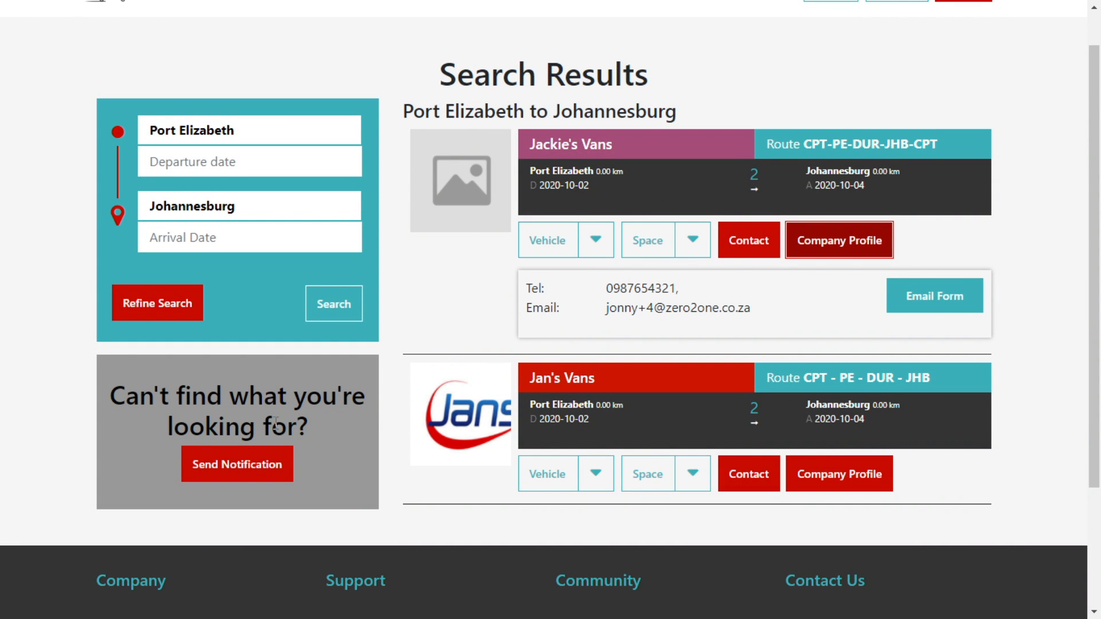
pyautogui.scroll(1, 644, 276)
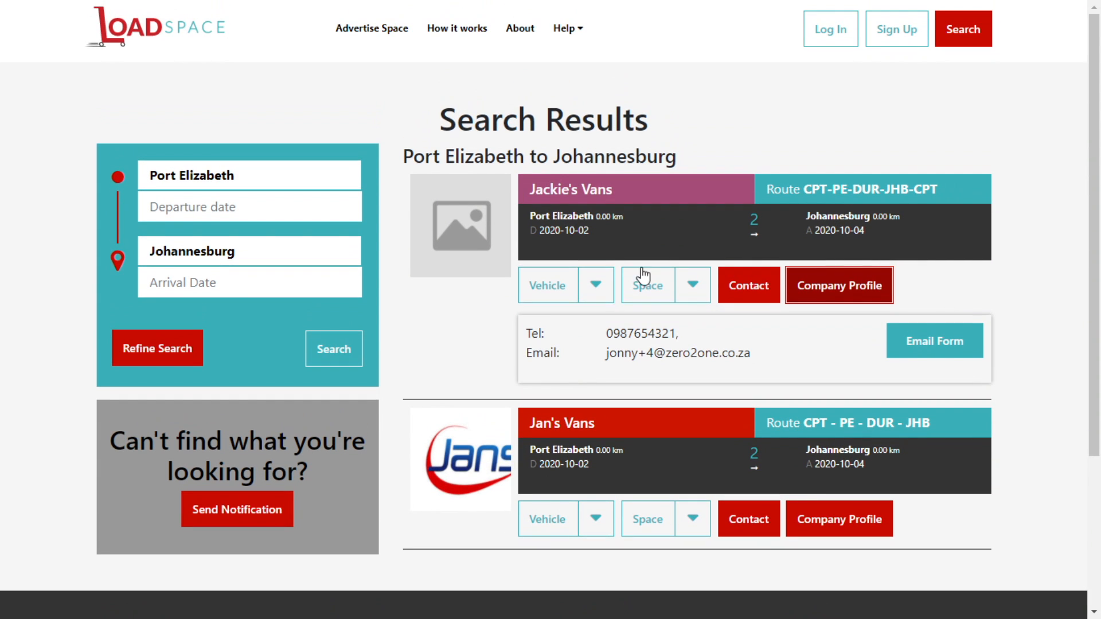
pyautogui.click(202, 28)
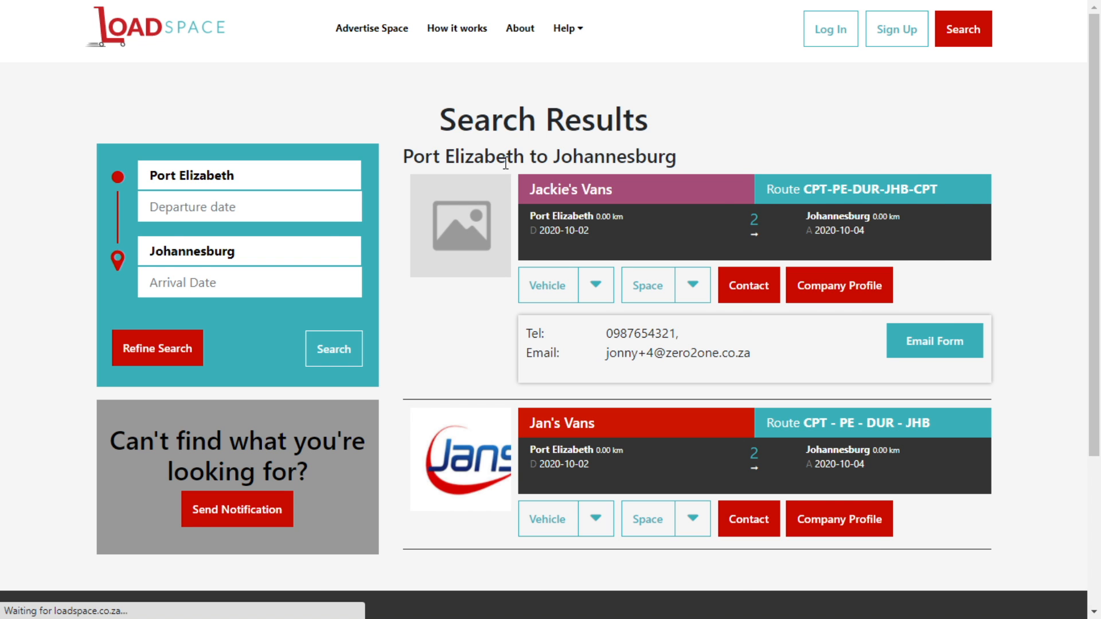